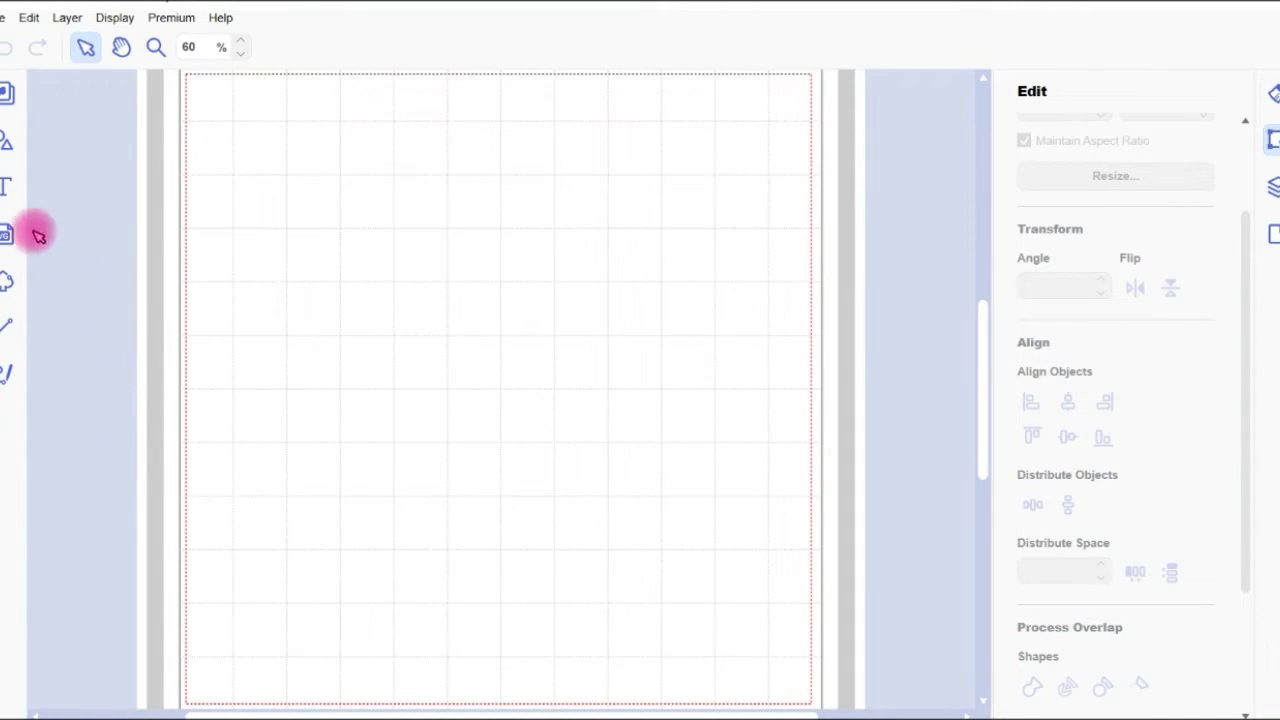
Step: Add a rectangle from Shapes and move it to the lower-left of the page
click(5, 142)
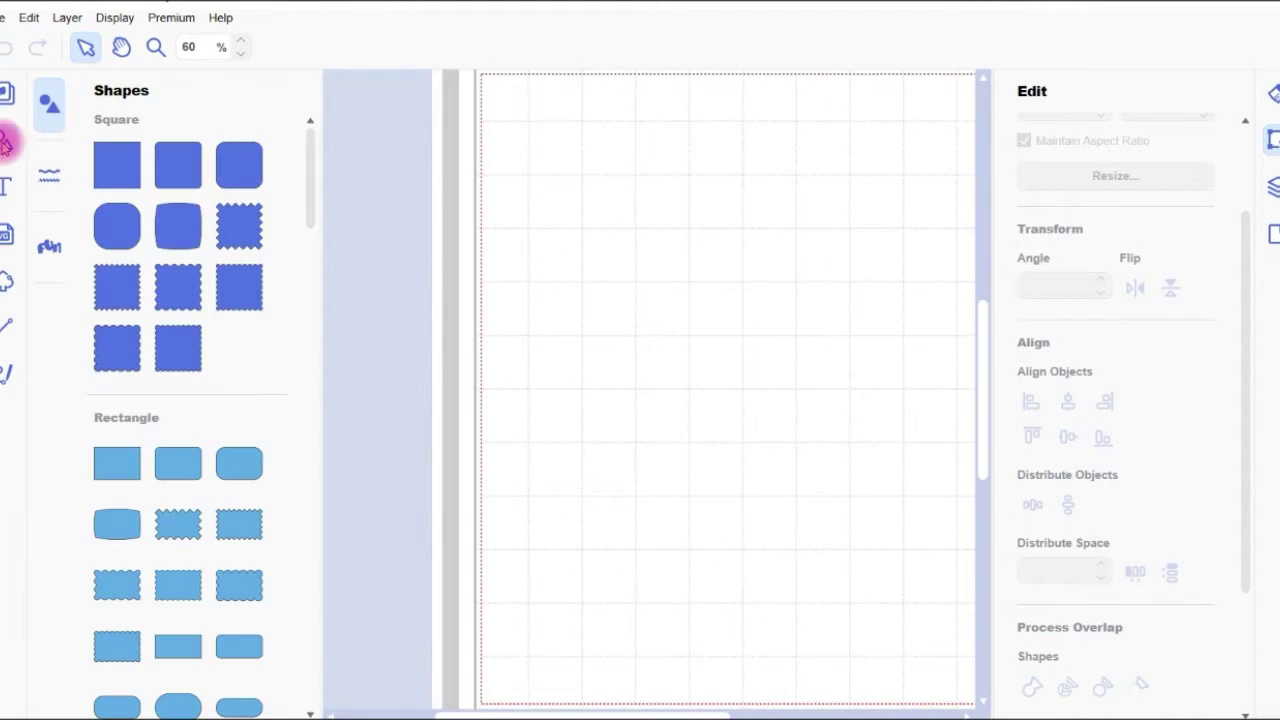
click(115, 462)
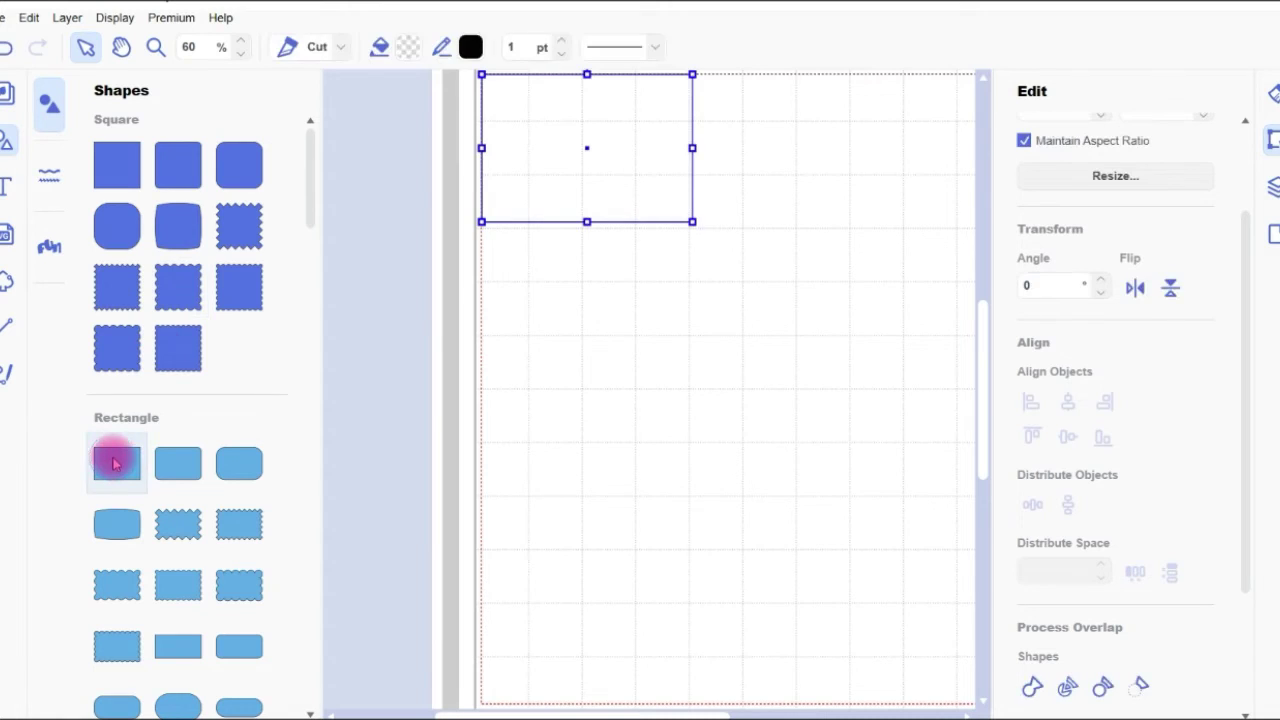
drag(557, 140, 567, 540)
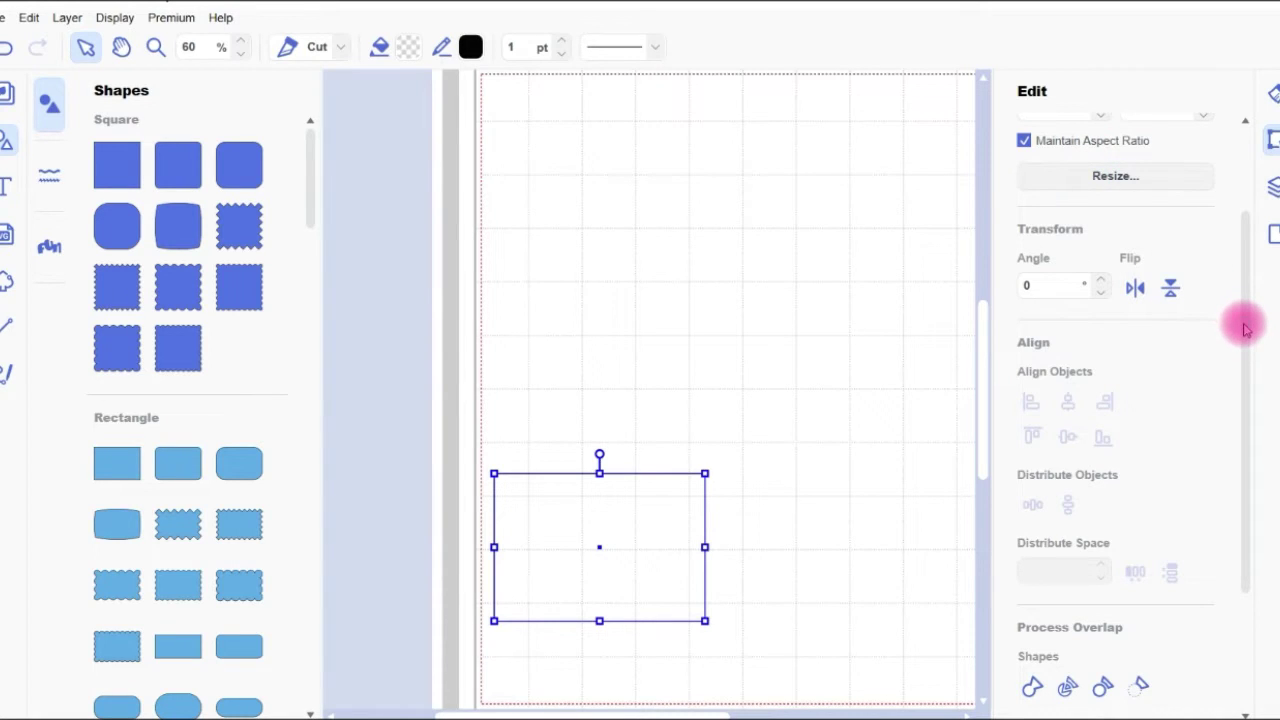
Step: Resize the rectangle to 4.90 × 2.46 inches
drag(1240, 300, 1228, 210)
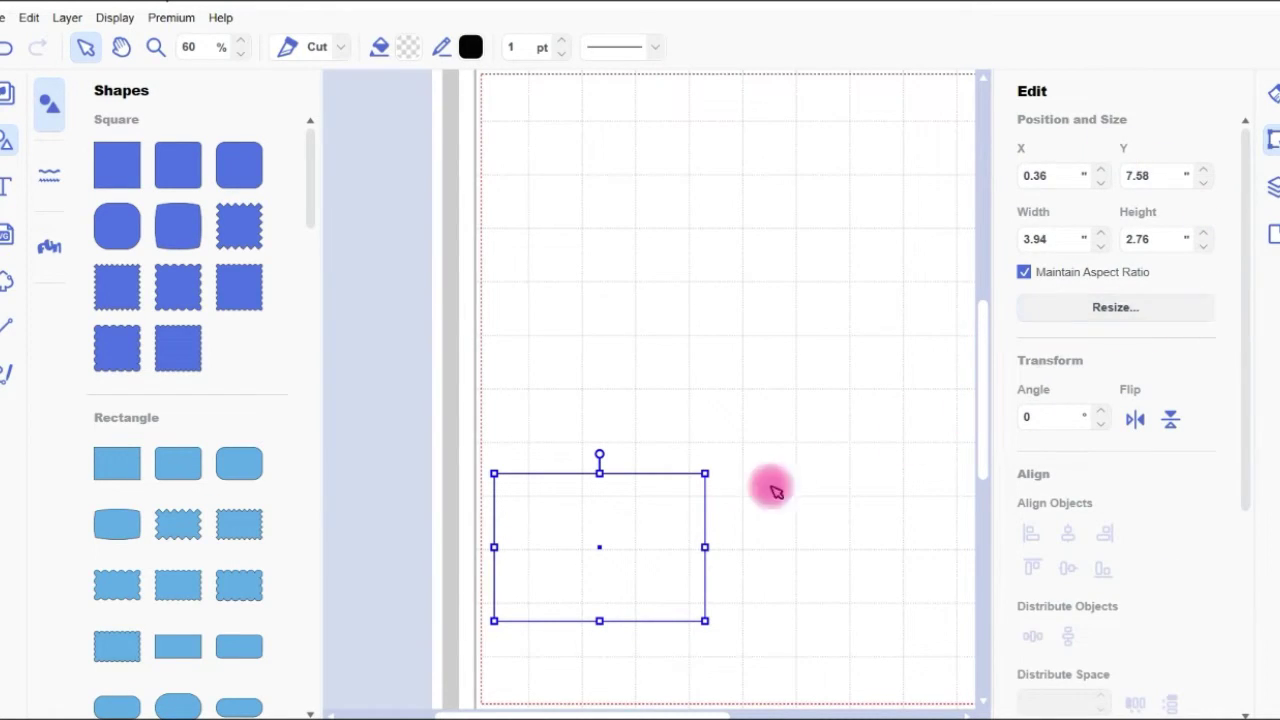
drag(705, 547, 756, 545)
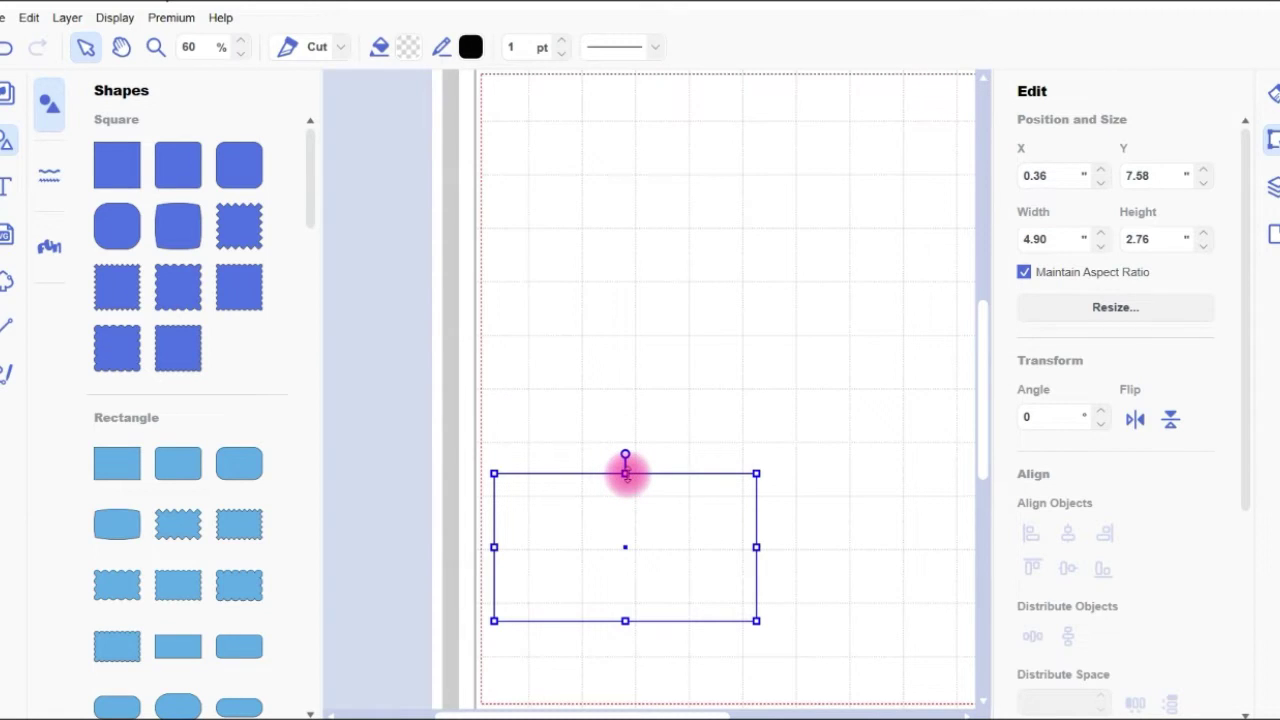
drag(625, 473, 625, 485)
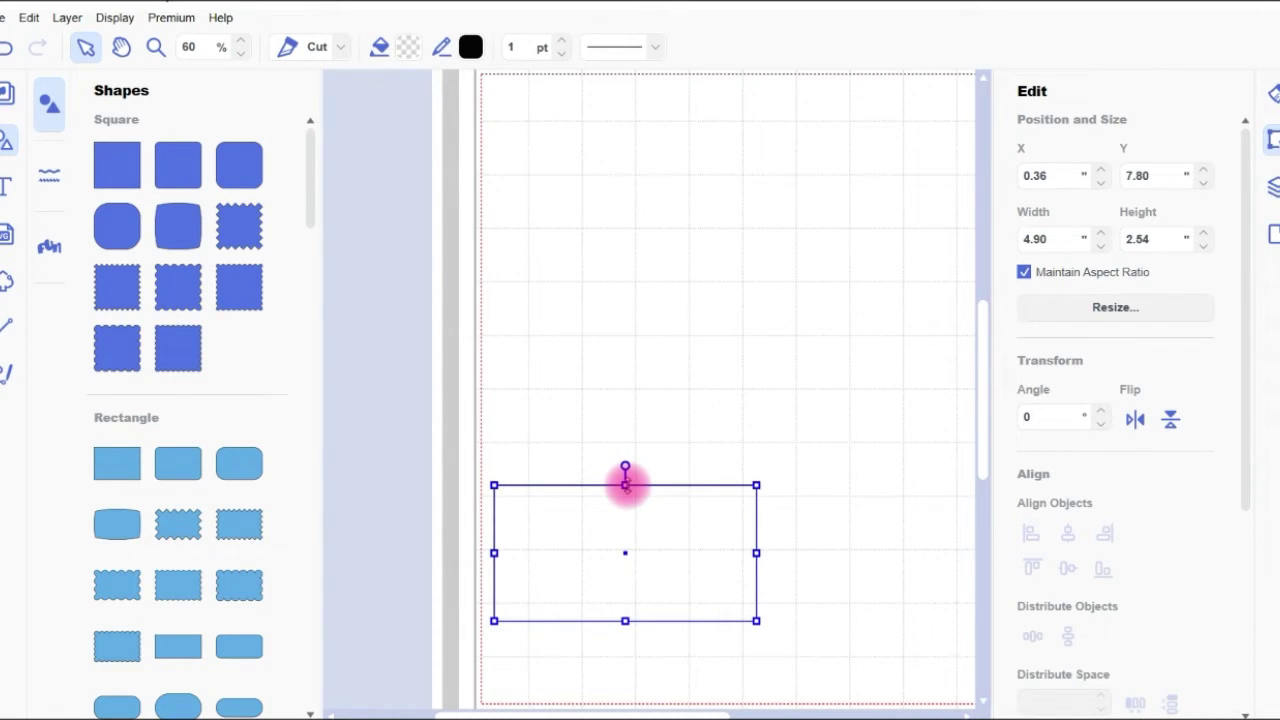
drag(625, 485, 625, 486)
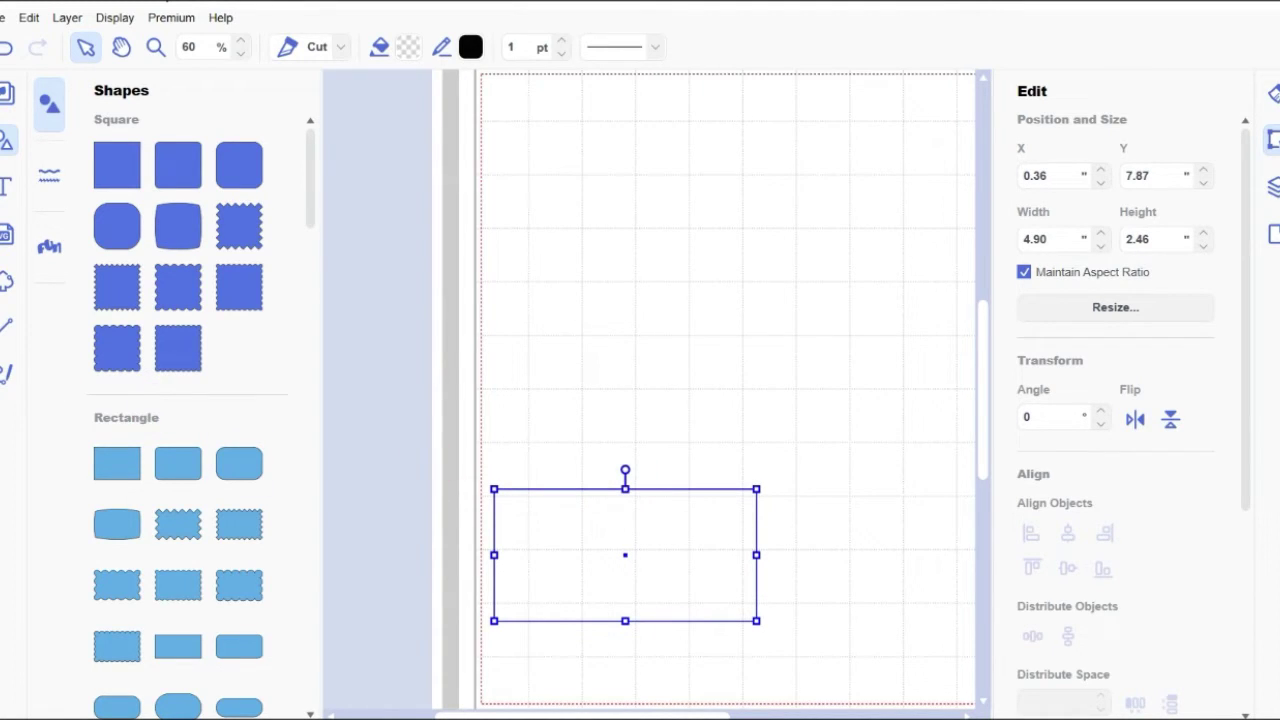
click(6, 186)
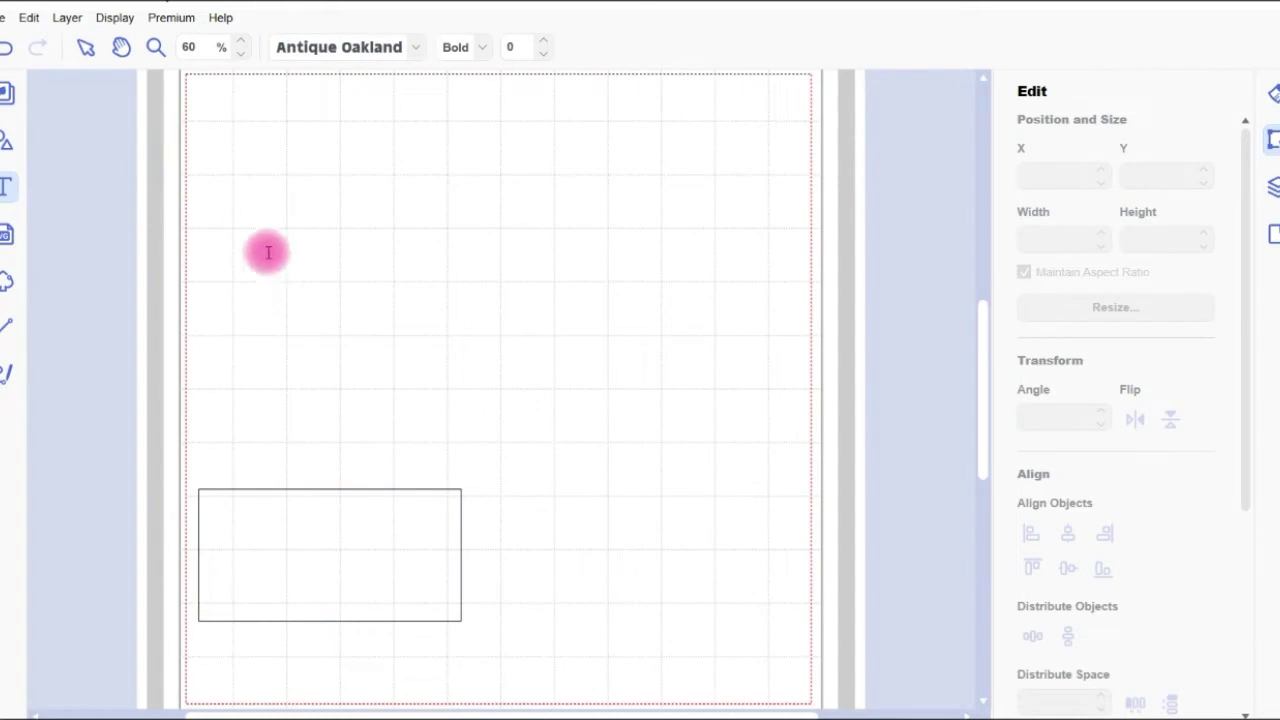
Step: Type MATILDA, set it on the rectangle's top edge, and stretch it to 4.82 inches wide
click(212, 444)
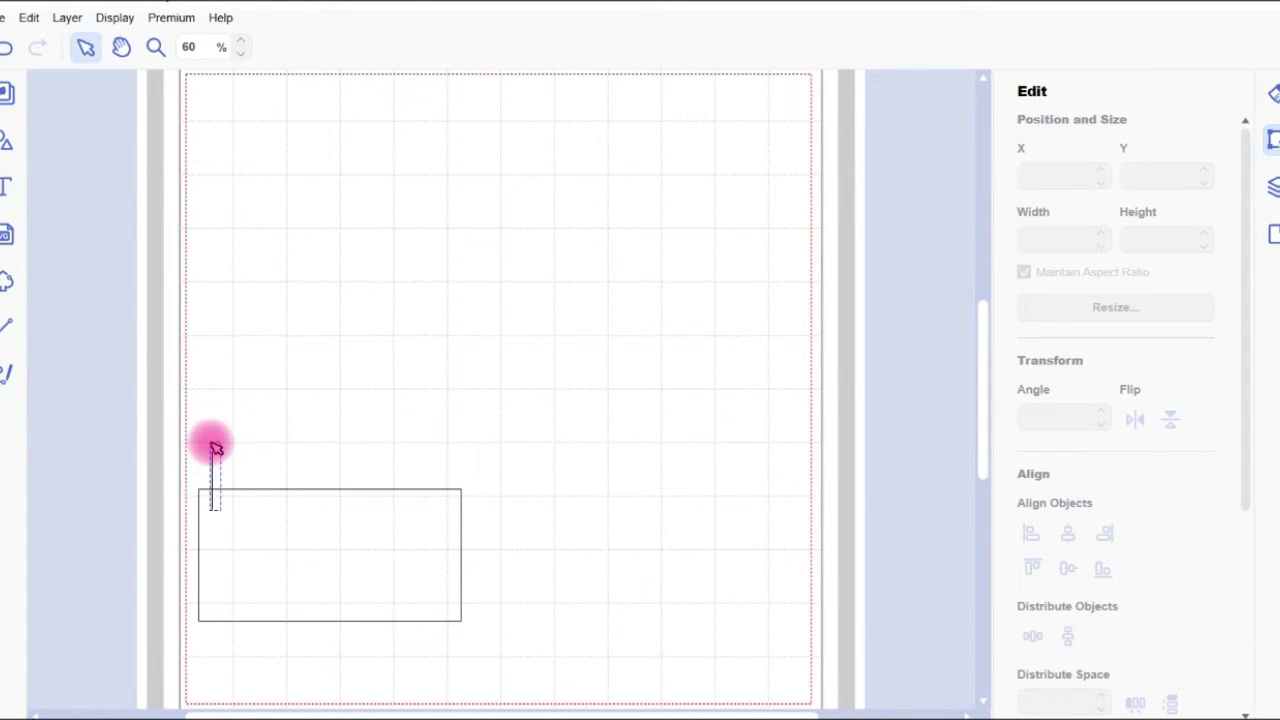
text(MA)
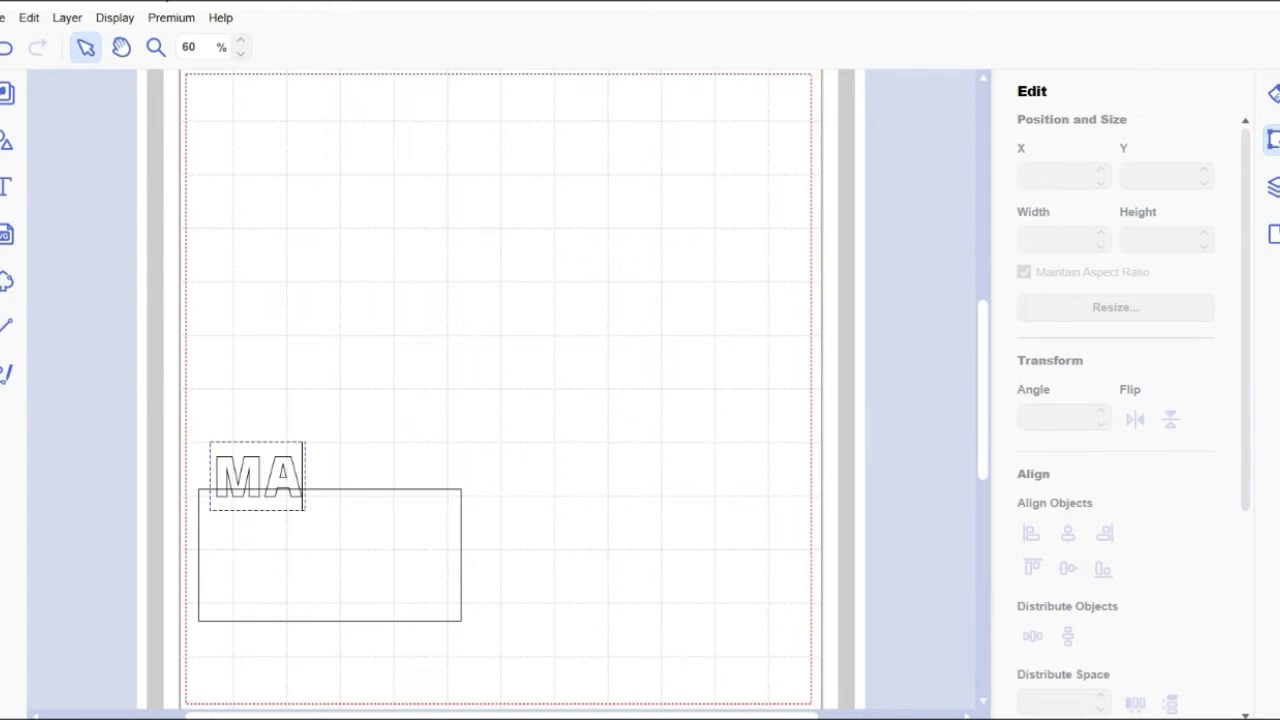
text(TILD)
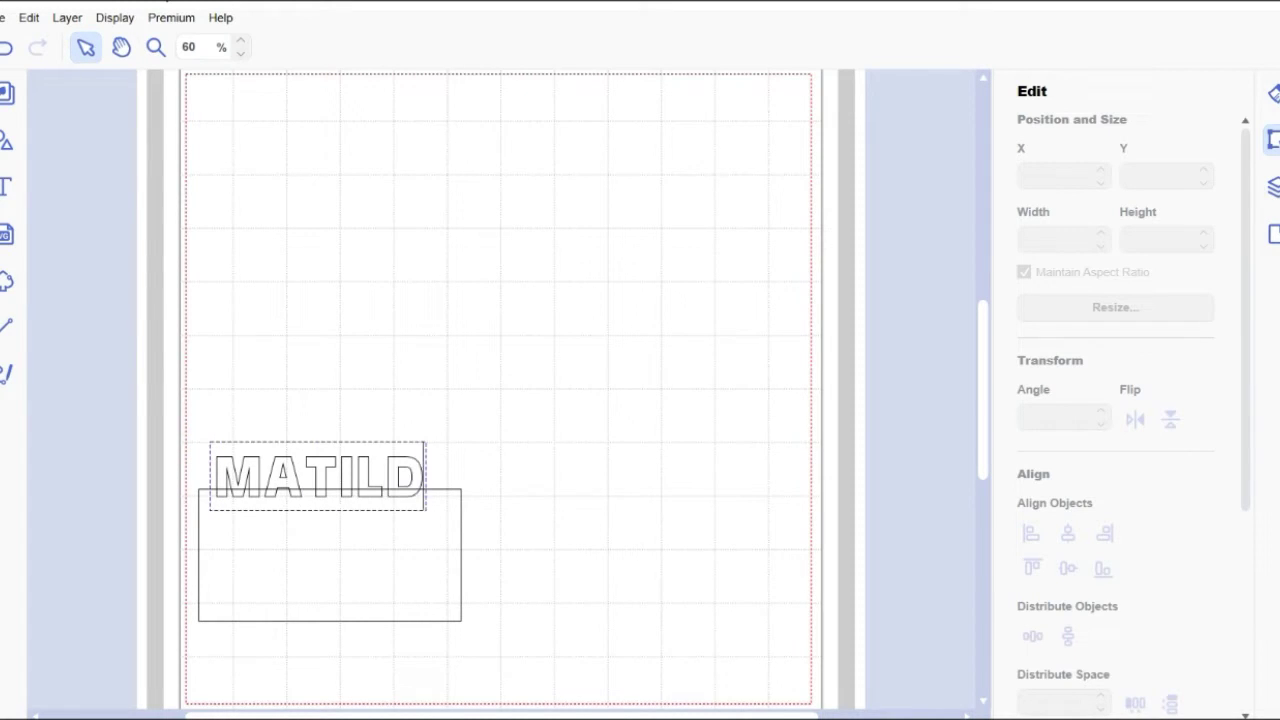
text(A)
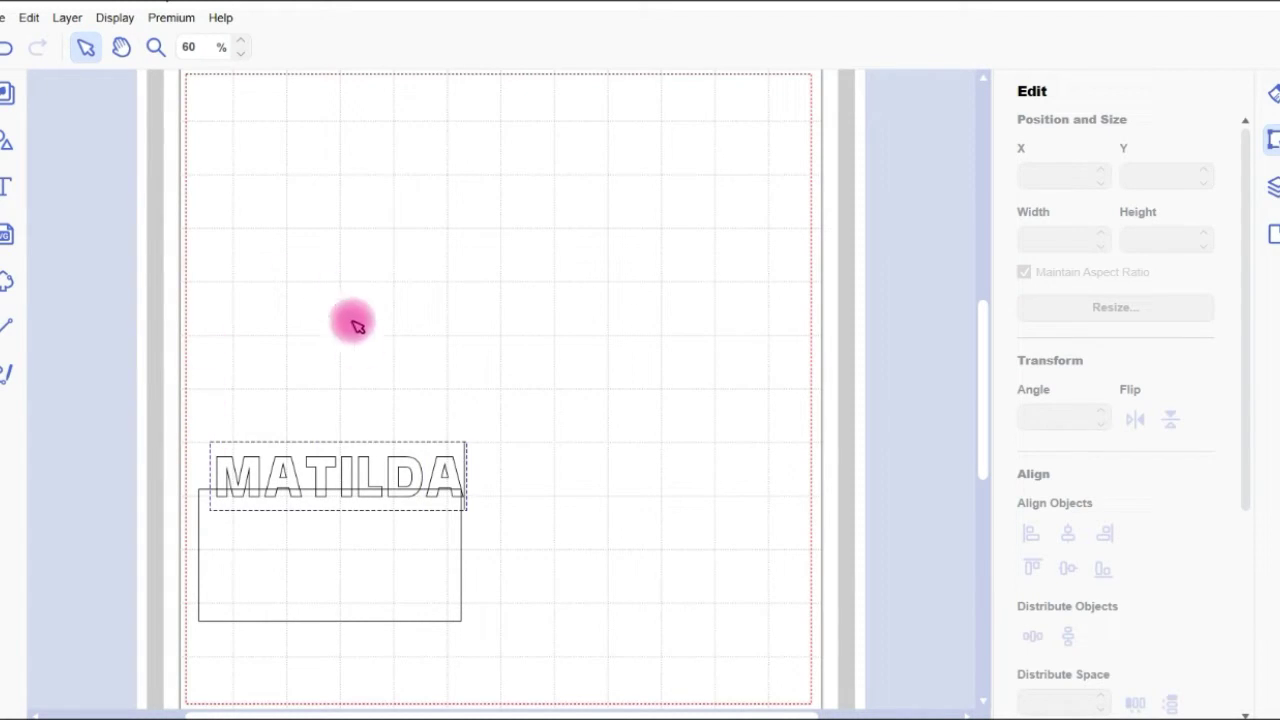
click(315, 475)
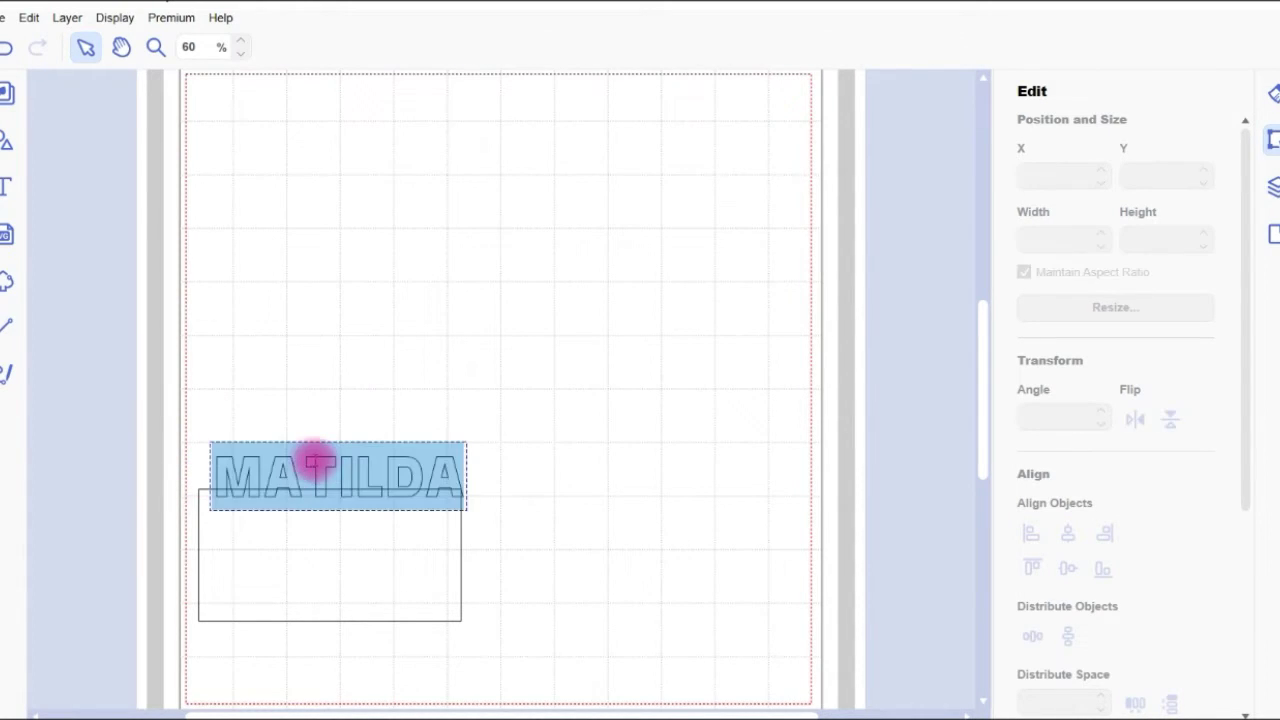
click(331, 401)
click(292, 466)
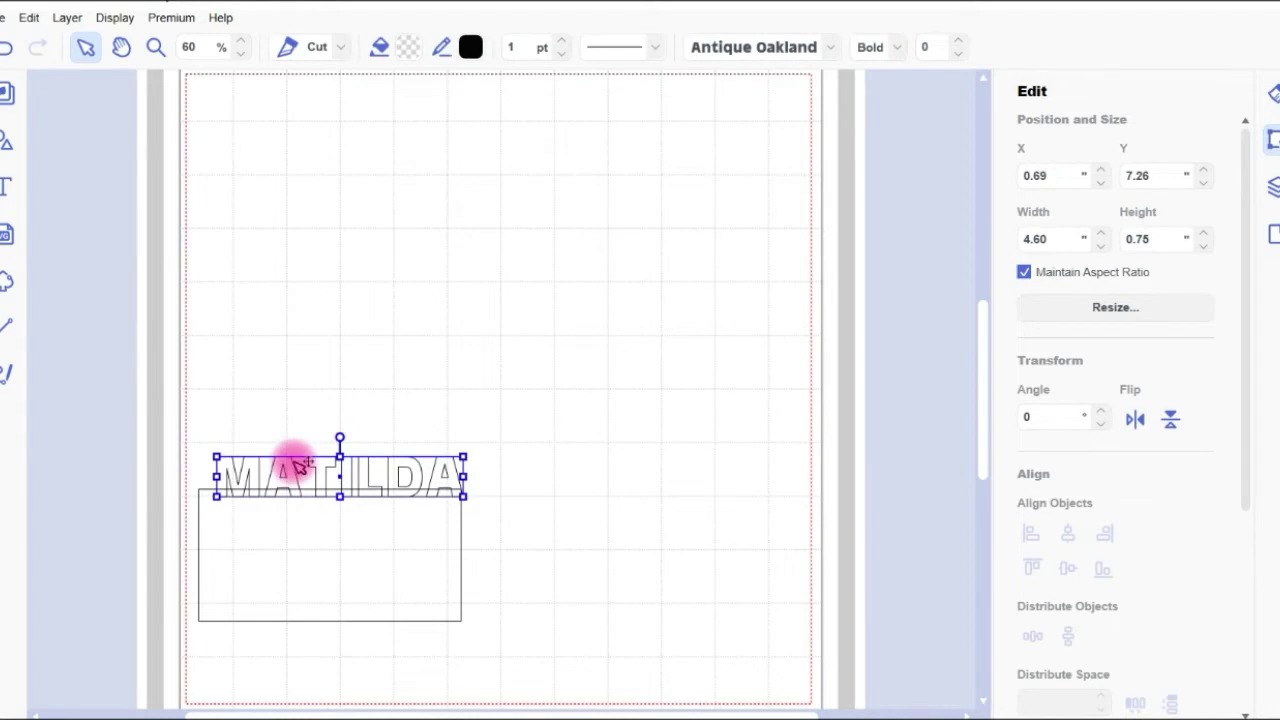
drag(292, 466, 282, 460)
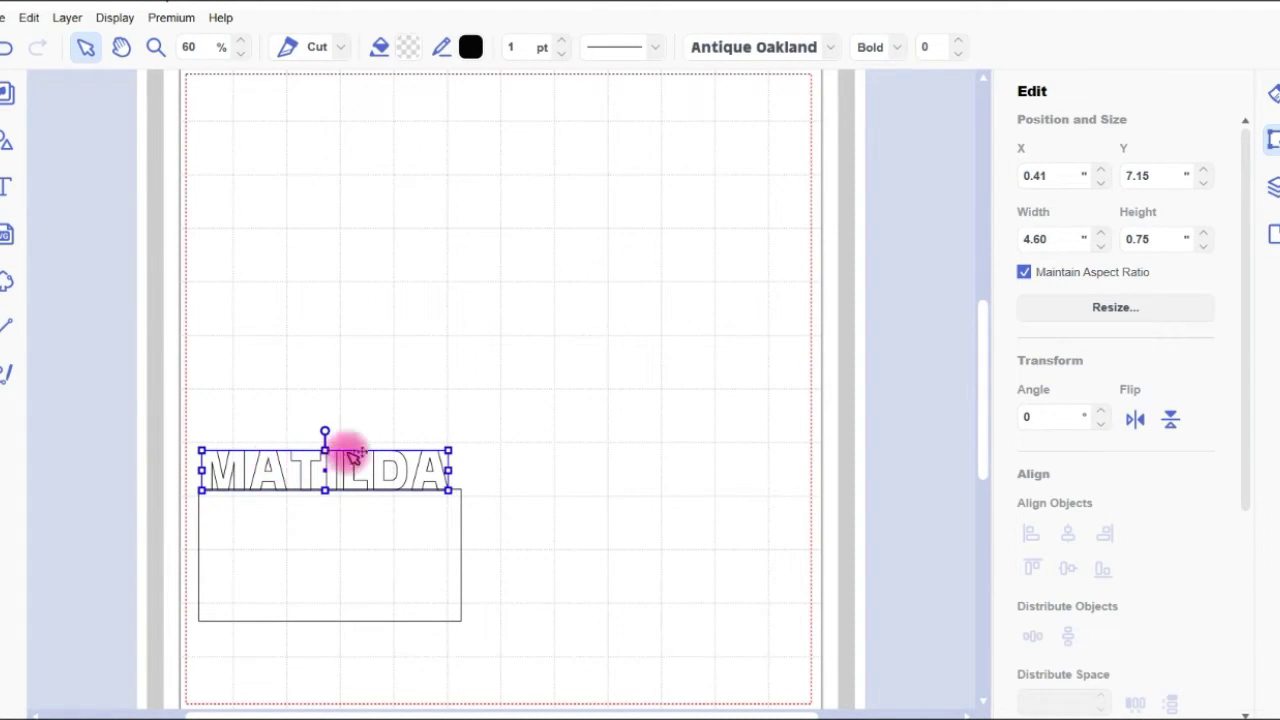
drag(448, 470, 460, 470)
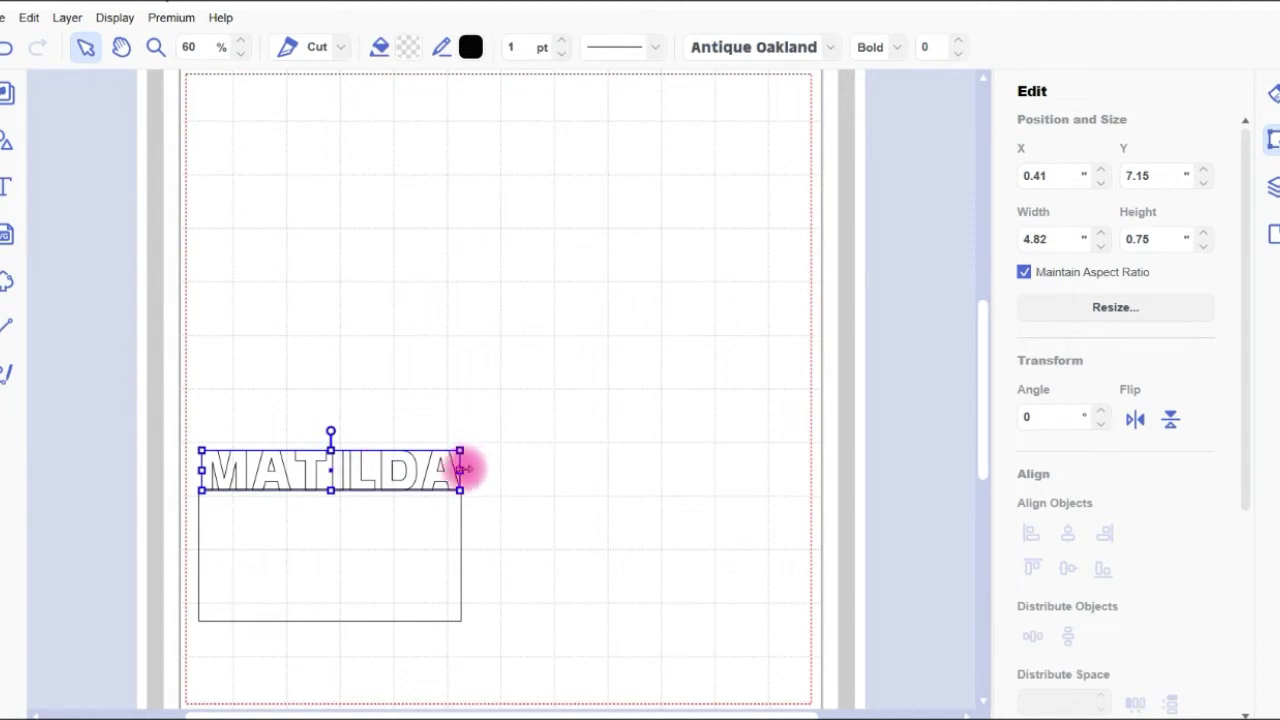
Step: Turn off Maintain Aspect Ratio and size MATILDA to 4.9 wide by 1.50 tall
click(406, 537)
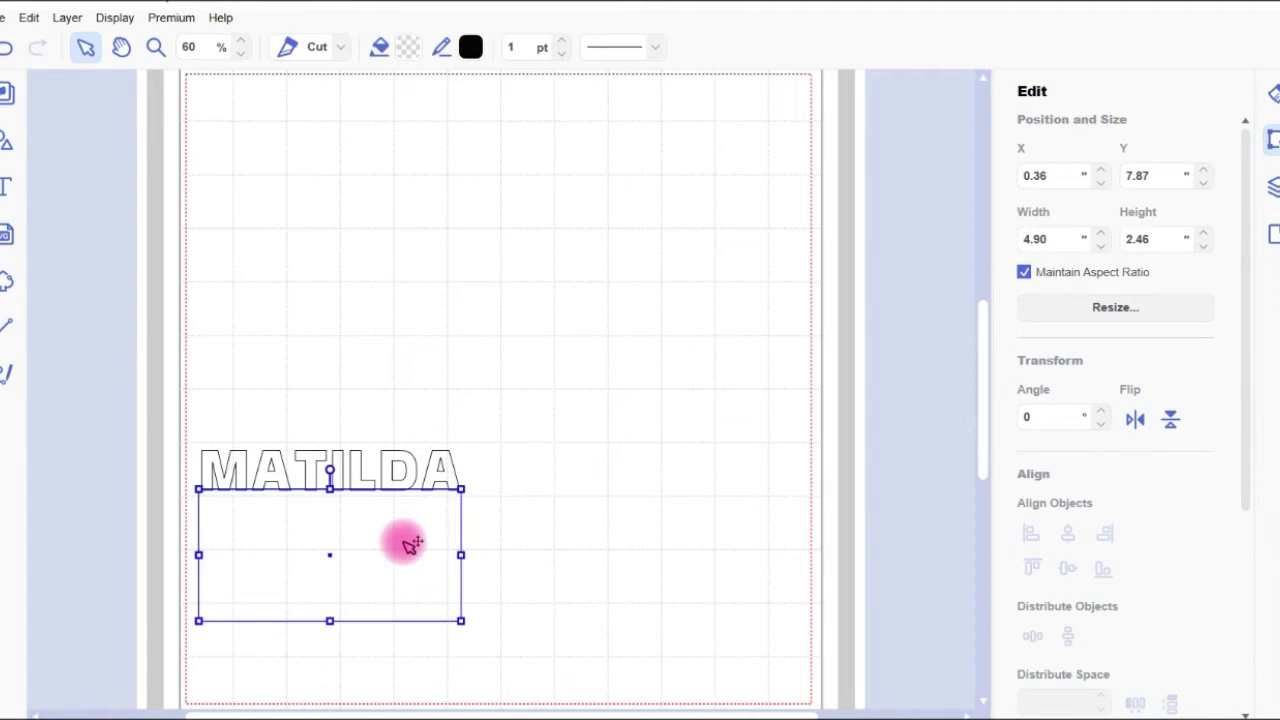
click(424, 458)
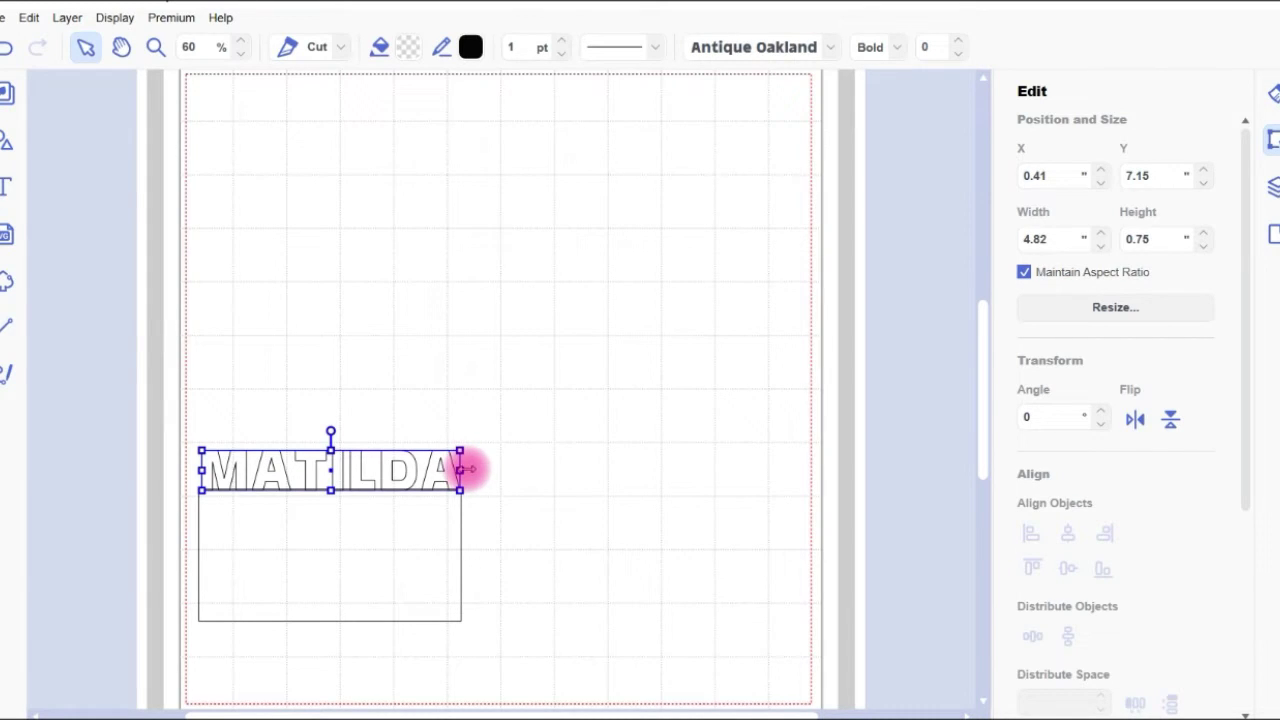
drag(465, 469, 463, 469)
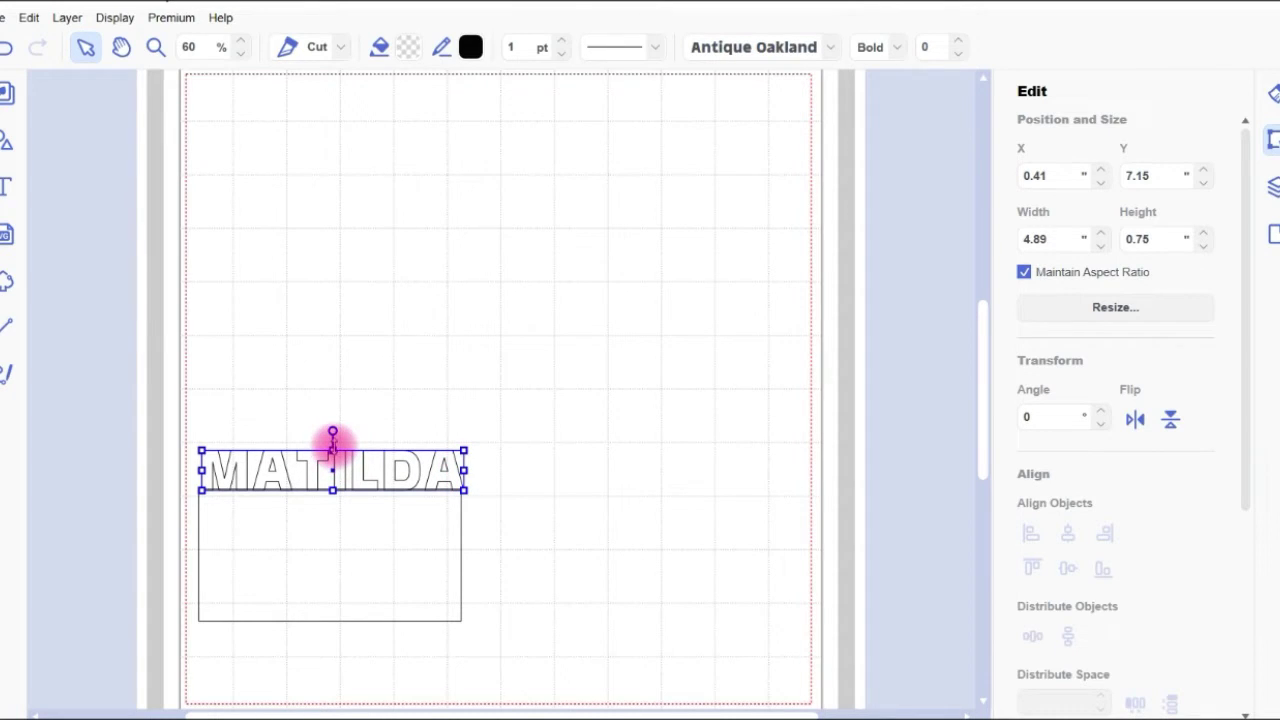
drag(333, 451, 333, 409)
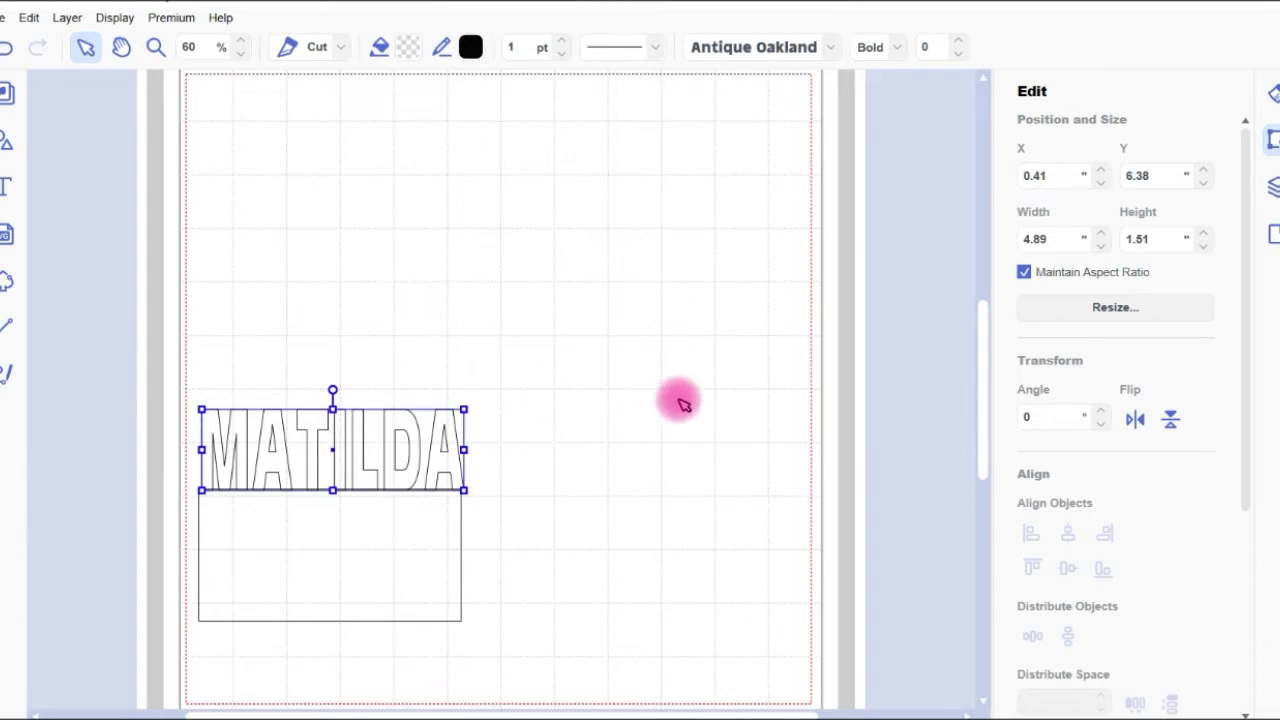
click(1025, 275)
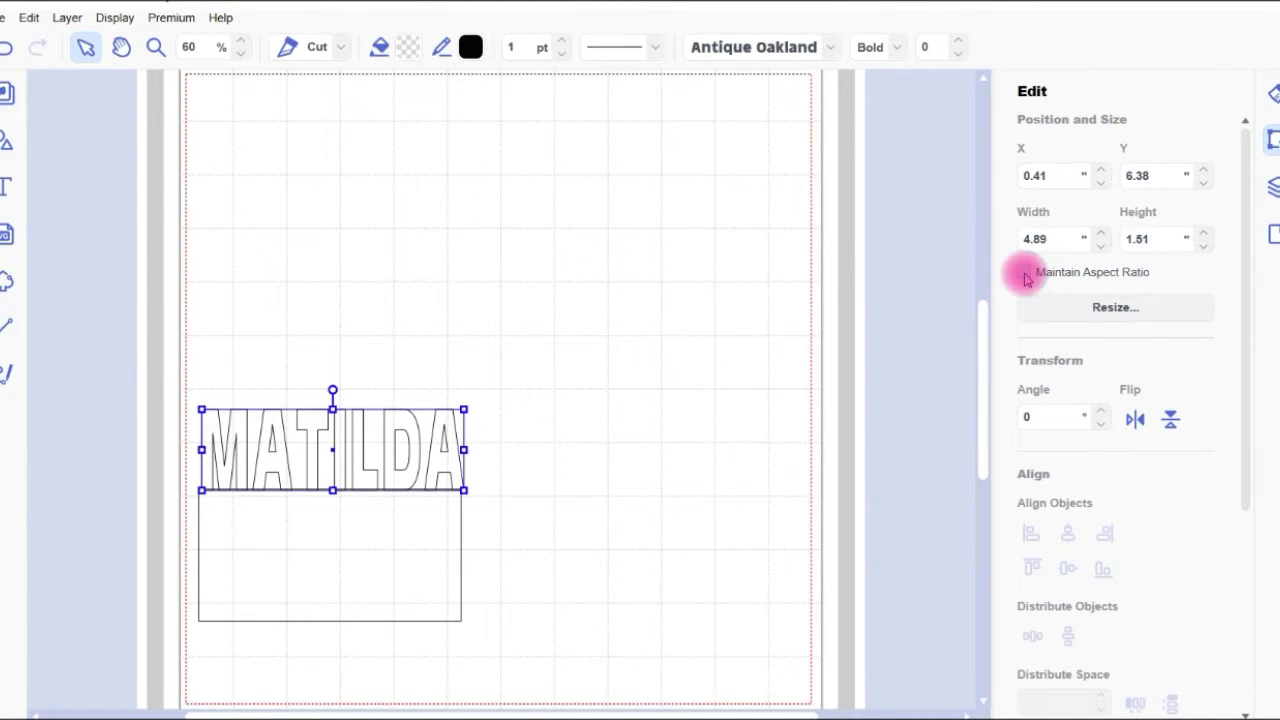
click(1150, 238)
text(1.5)
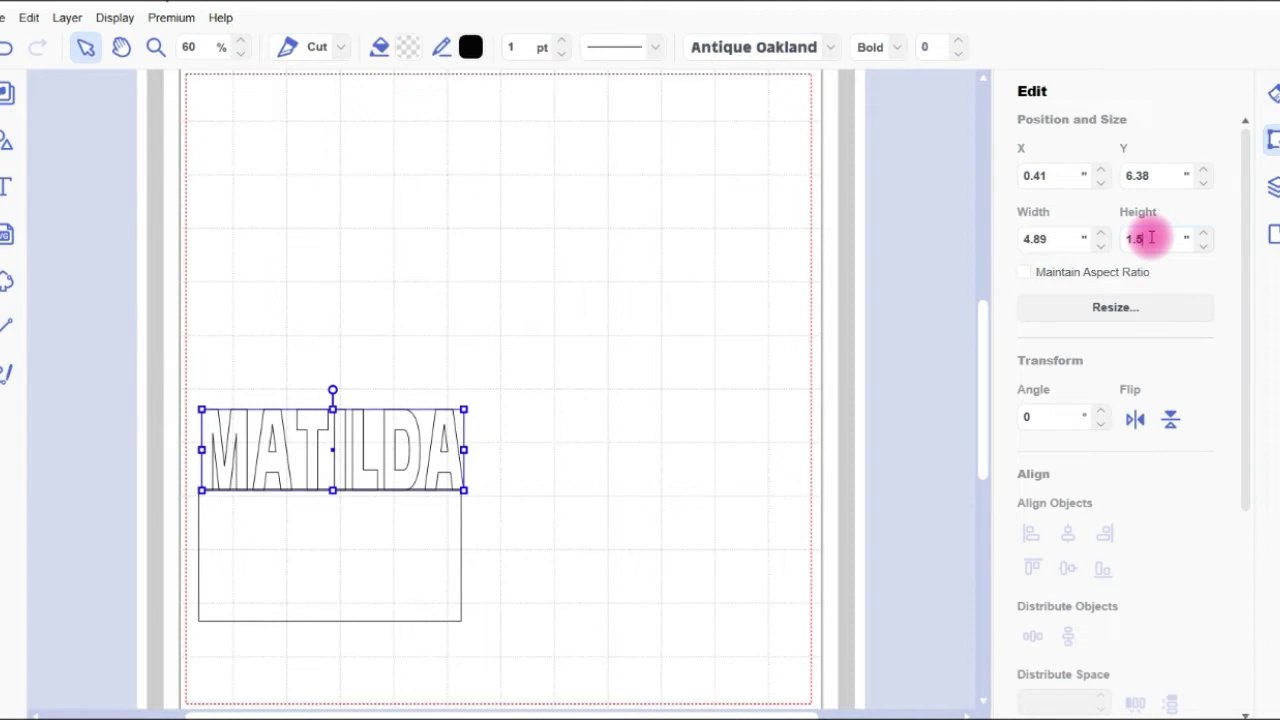
text(0)
click(1035, 240)
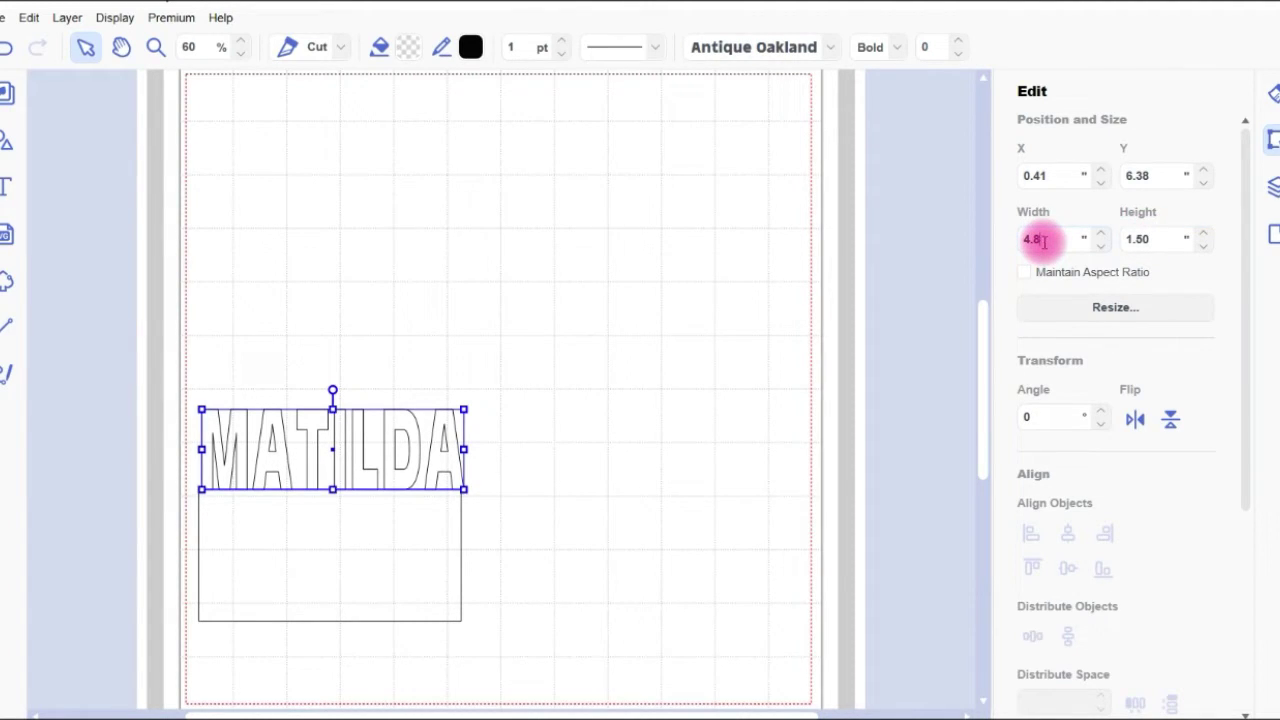
text(4.9)
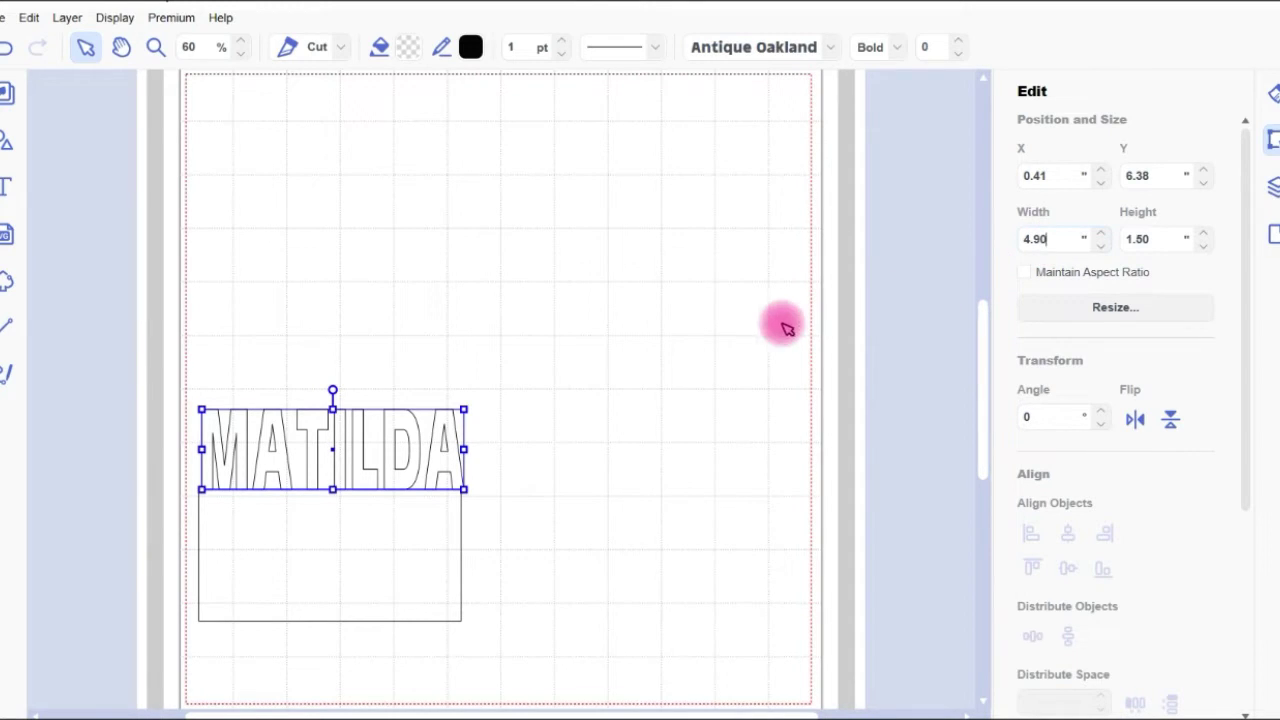
Step: Set the rectangle's height to 2.5 inches
click(374, 515)
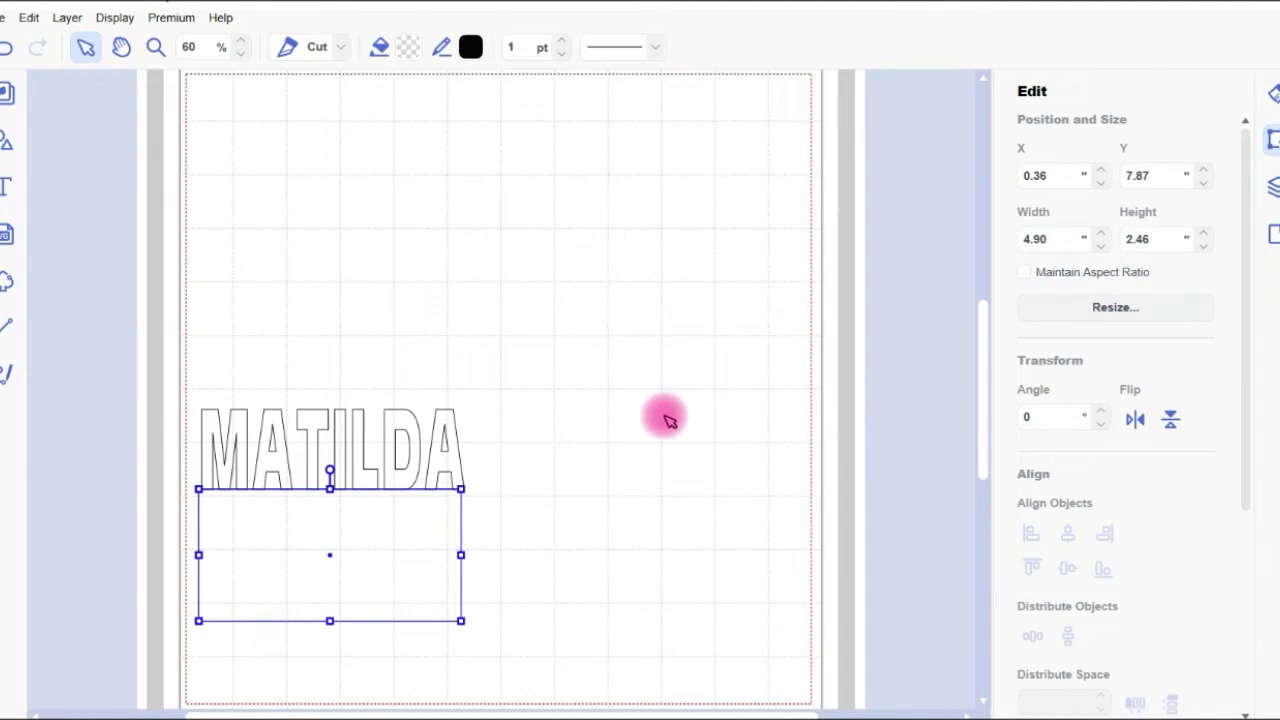
click(1150, 238)
text(2)
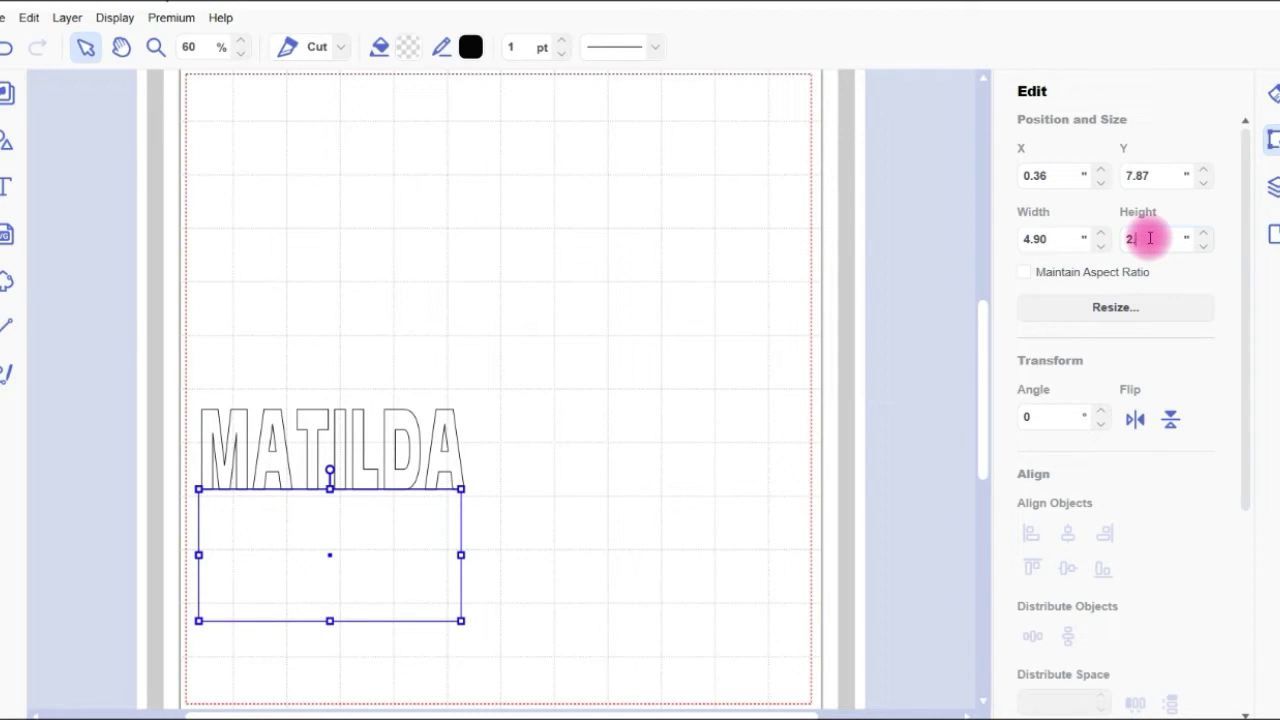
text(.5)
click(1007, 305)
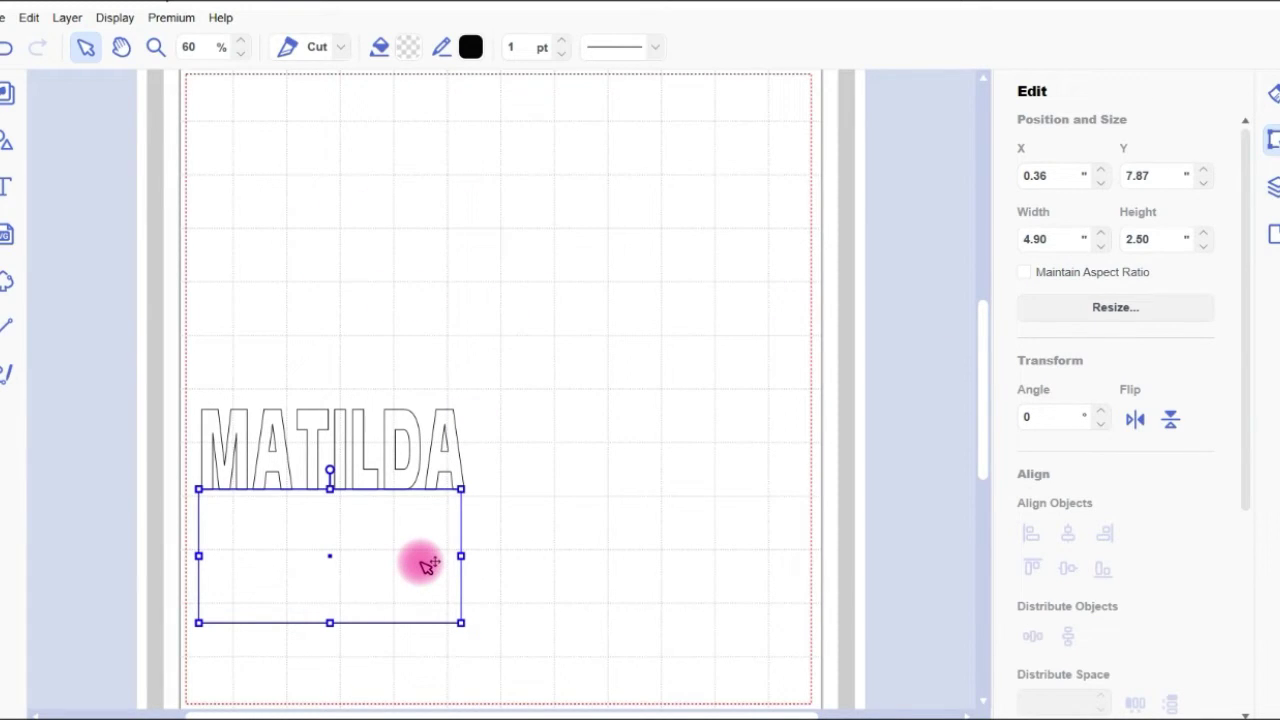
Step: Duplicate the rectangle and MATILDA, placing the copies on the page's right side
key(ctrl+d)
drag(428, 566, 852, 550)
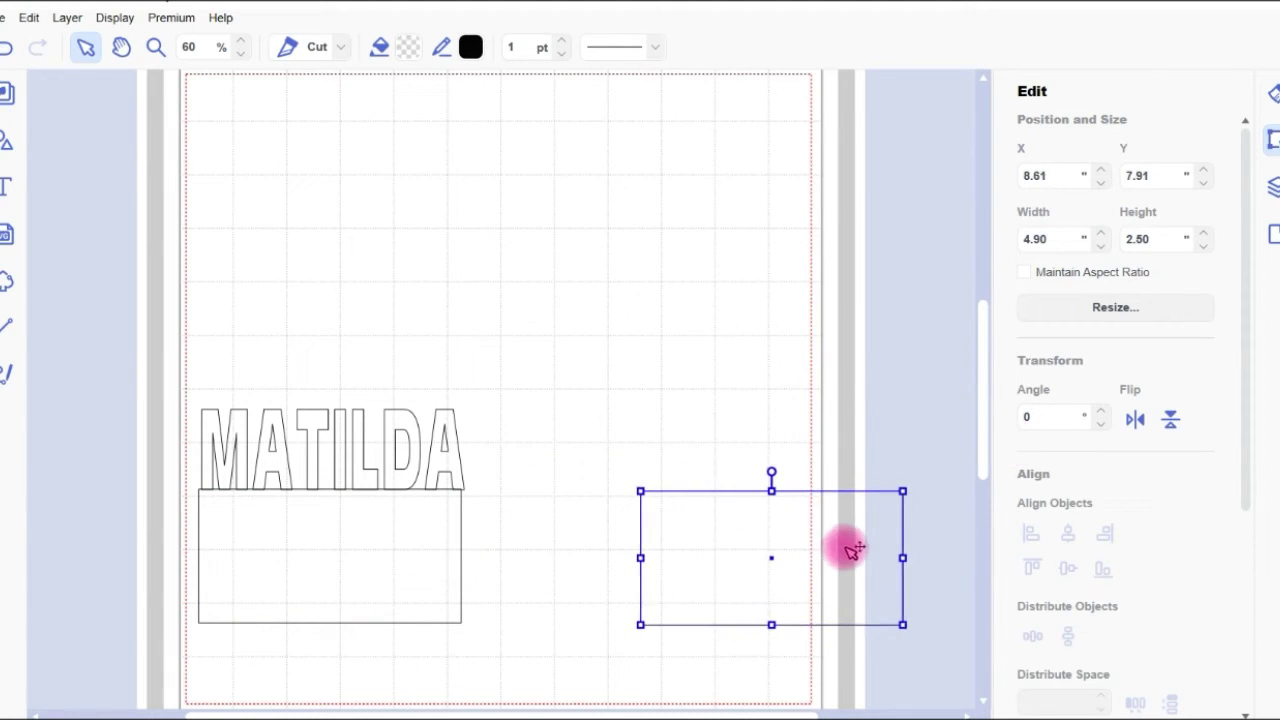
click(455, 453)
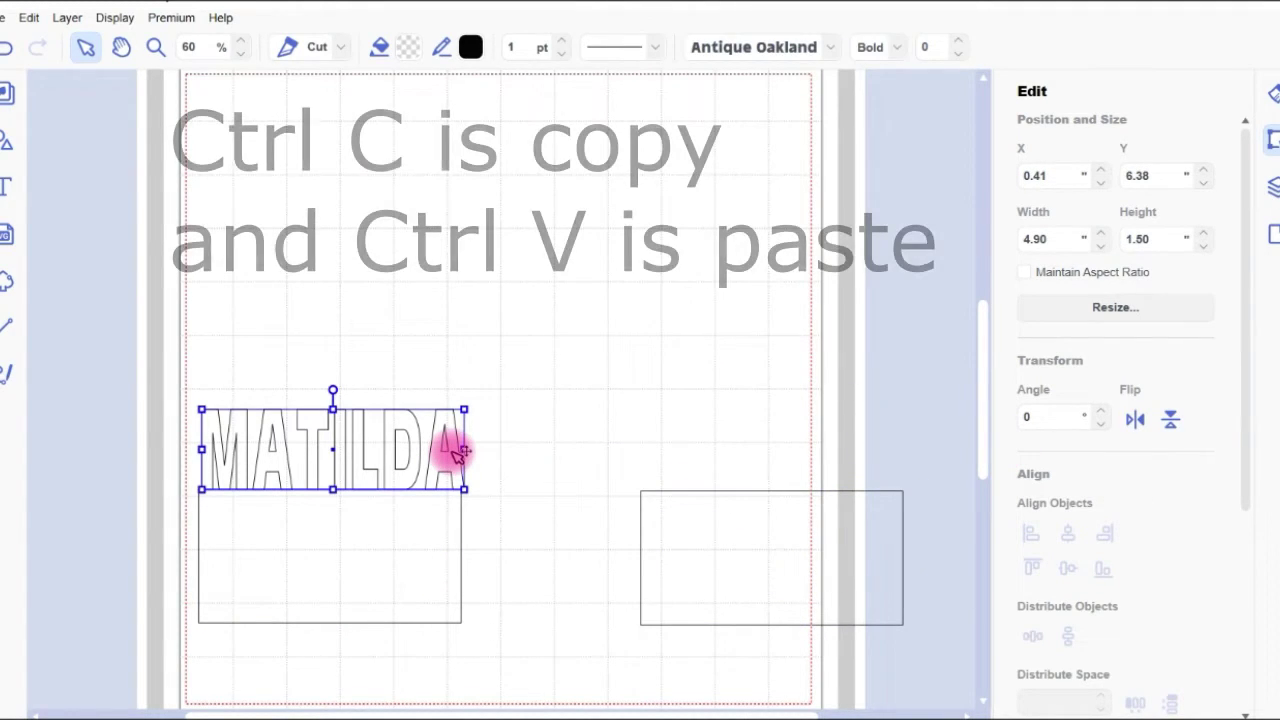
key(ctrl+c)
key(ctrl+v)
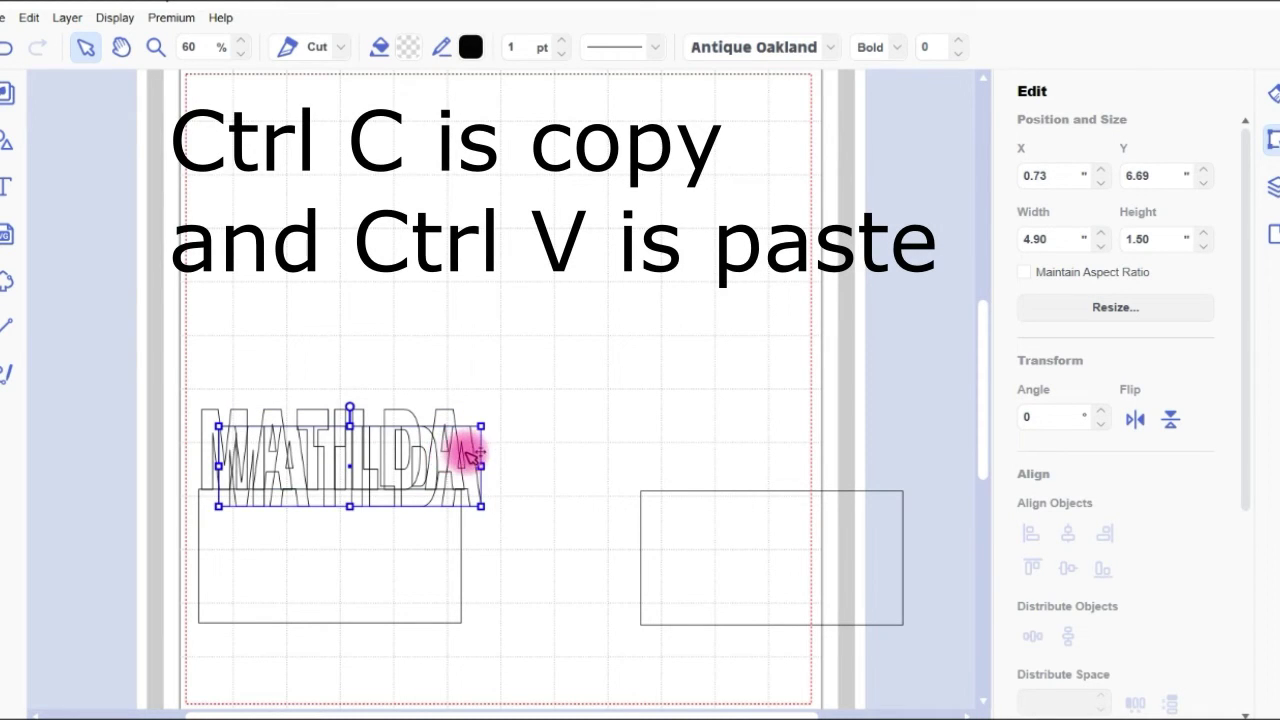
drag(471, 449, 499, 445)
drag(620, 392, 886, 400)
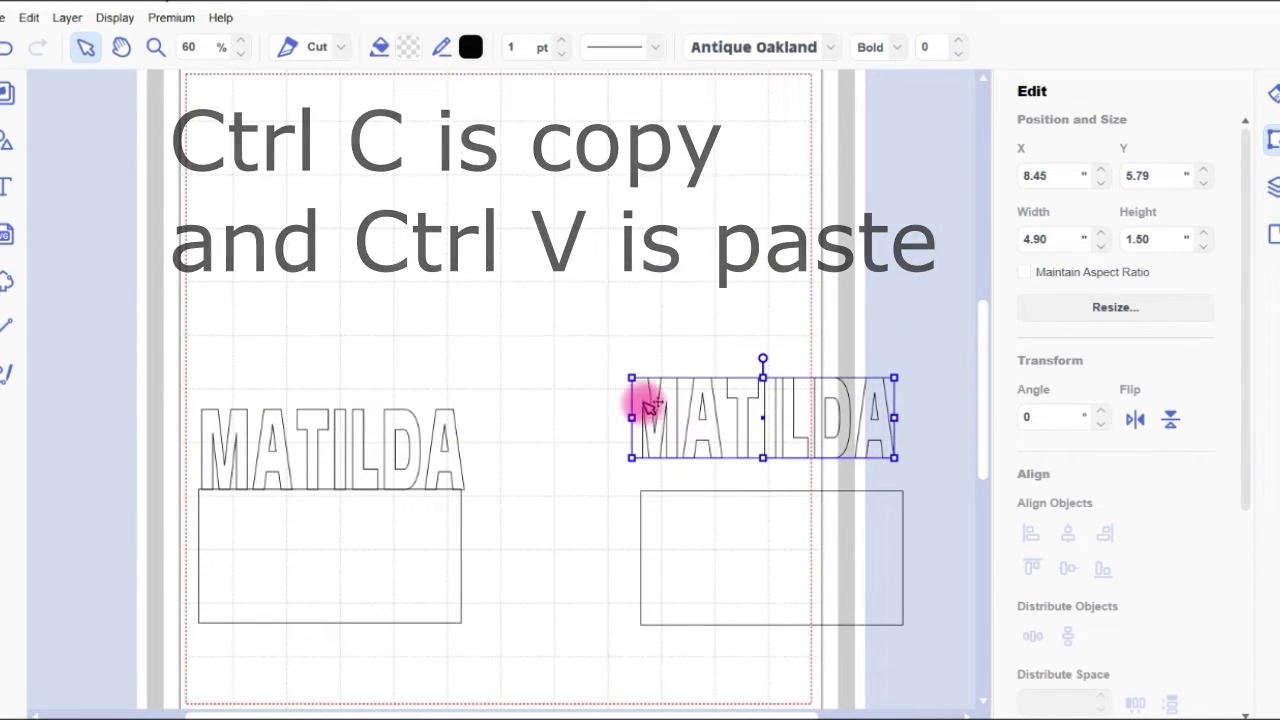
Step: Center the left MATILDA horizontally over its rectangle with Align Center
drag(167, 348, 503, 614)
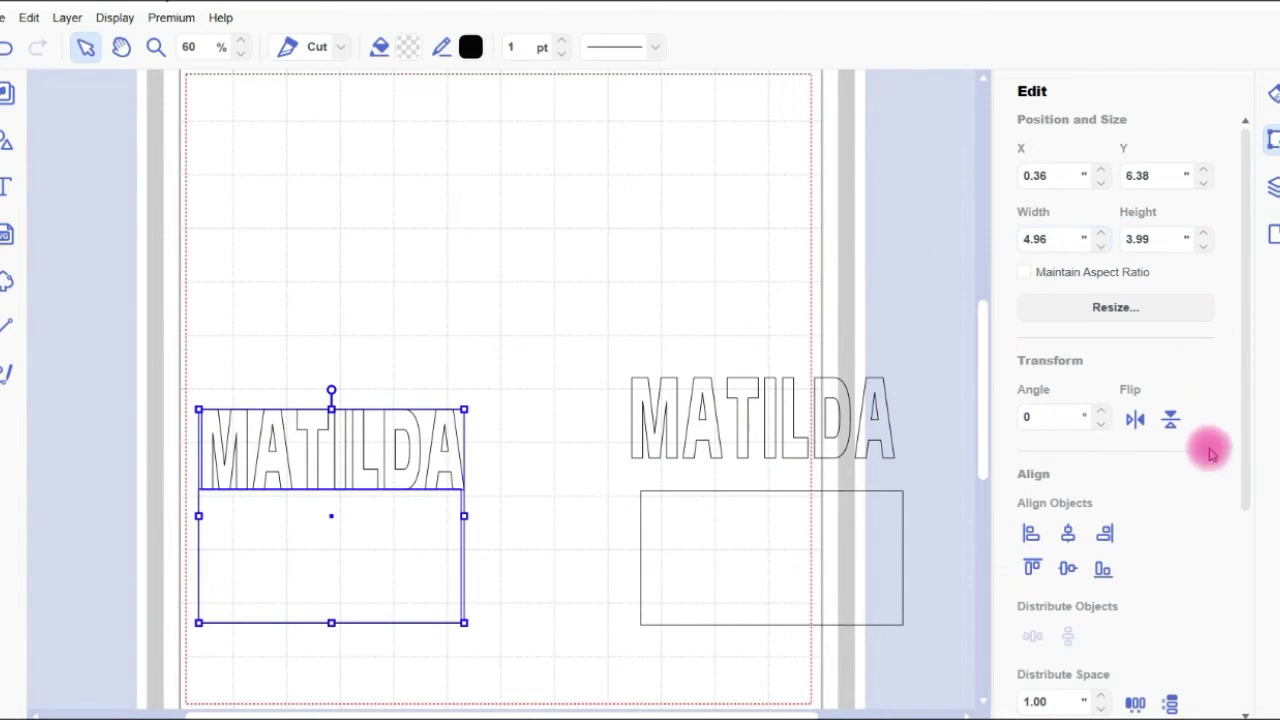
click(1068, 535)
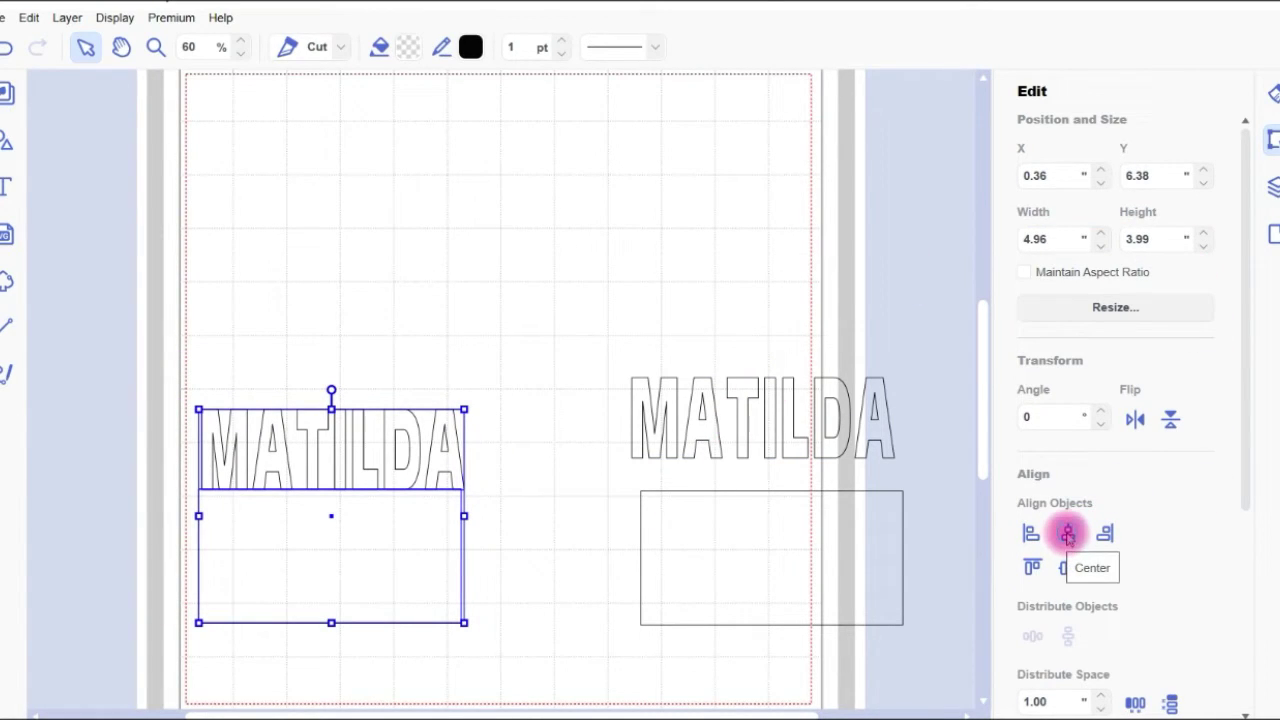
click(1068, 535)
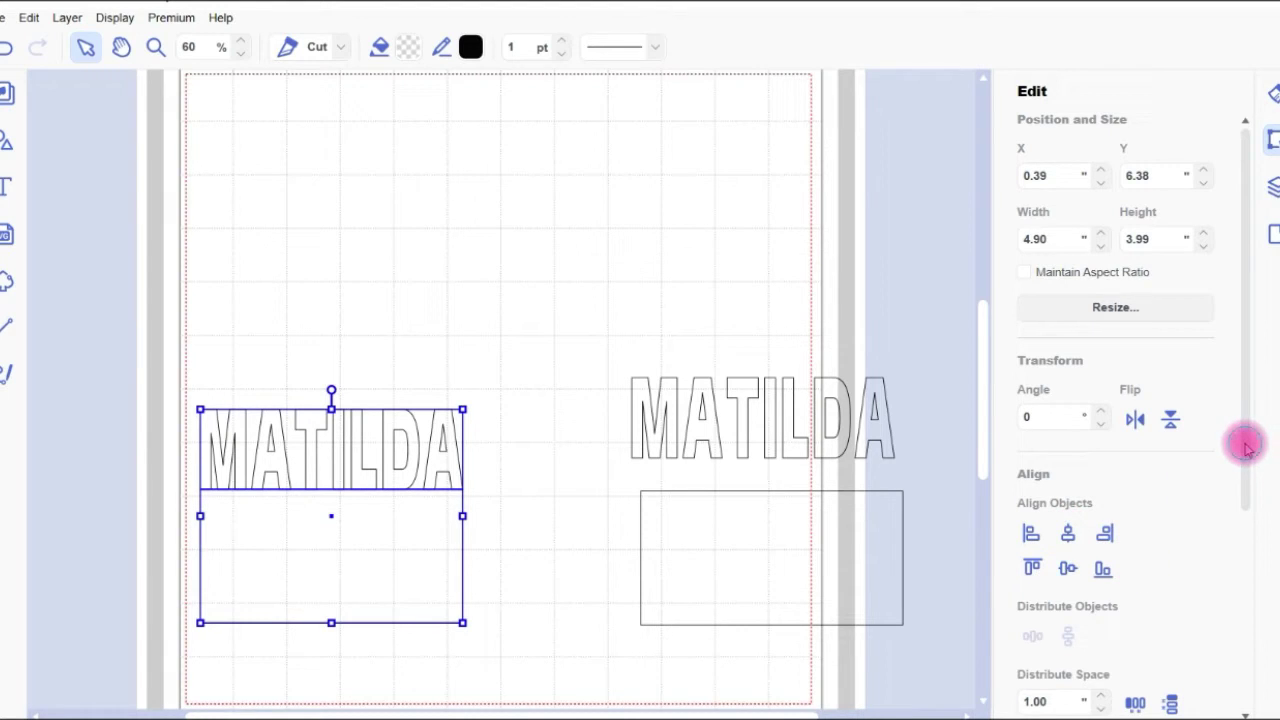
scroll(1246, 455, down, 1)
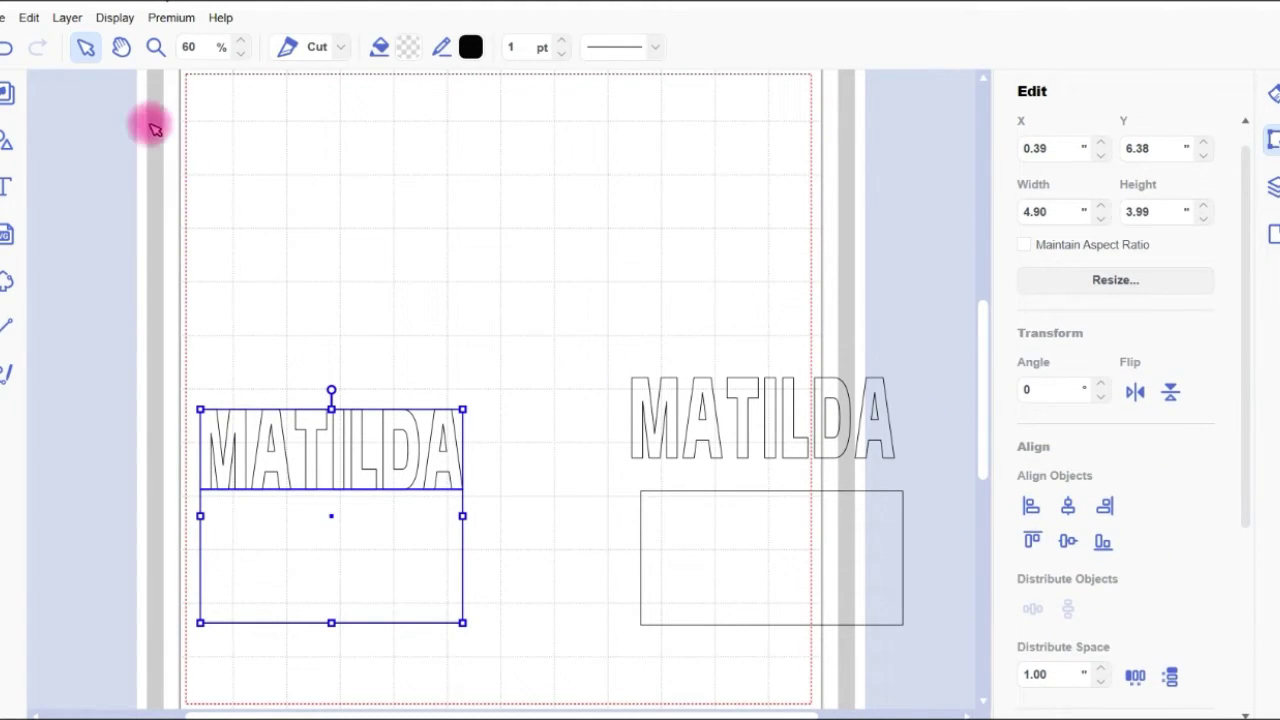
Step: Zoom to 100% and nudge the left MATILDA down onto the rectangle edge, Y 6.40 in
click(240, 42)
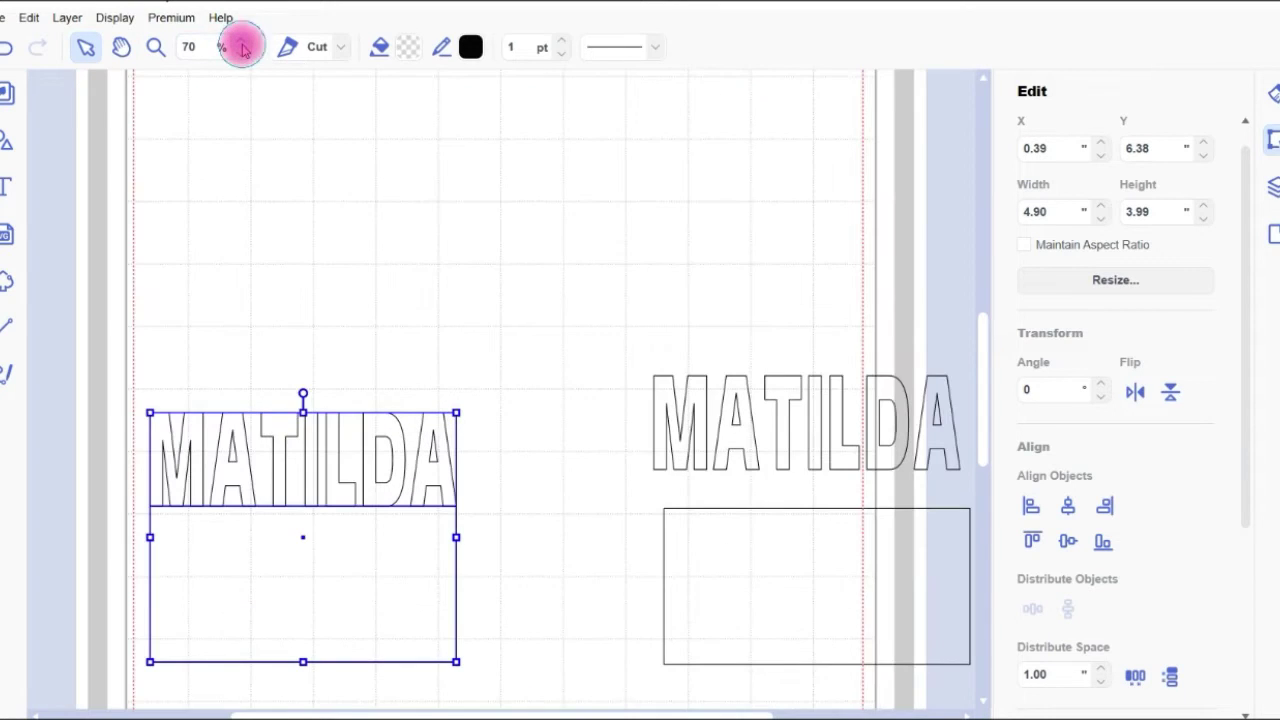
click(240, 42)
click(240, 42)
click(240, 42)
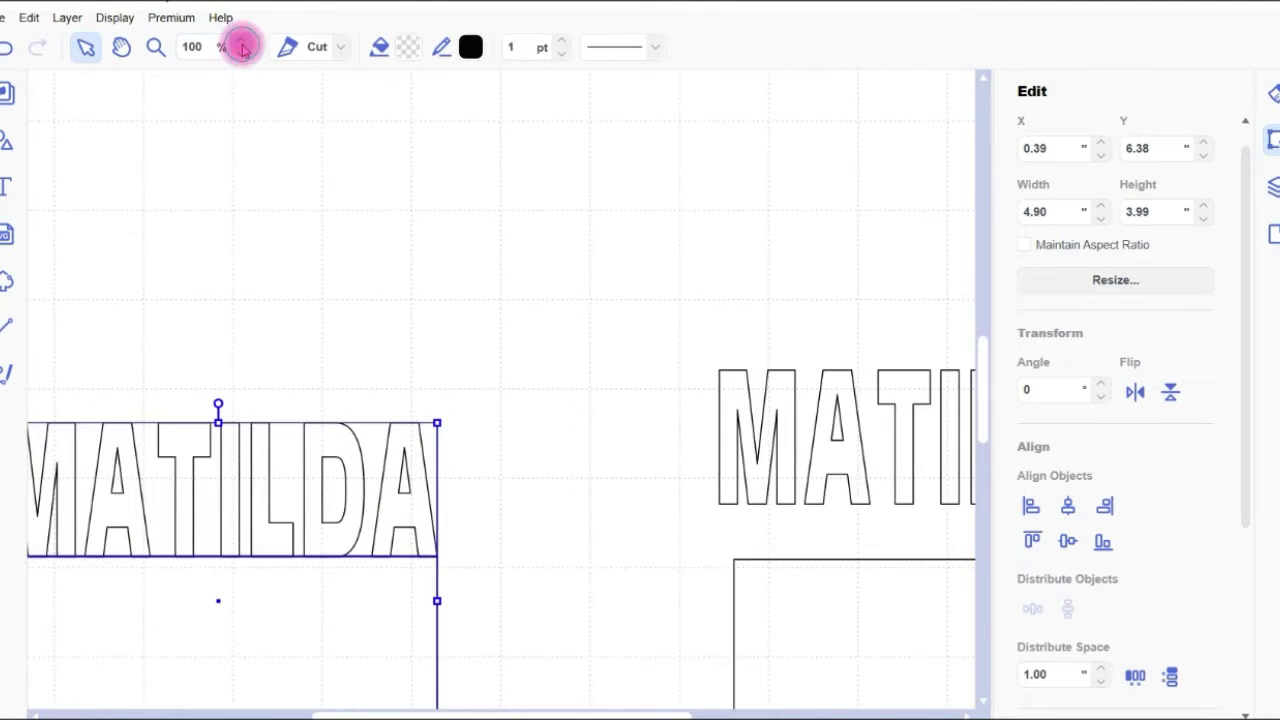
click(315, 375)
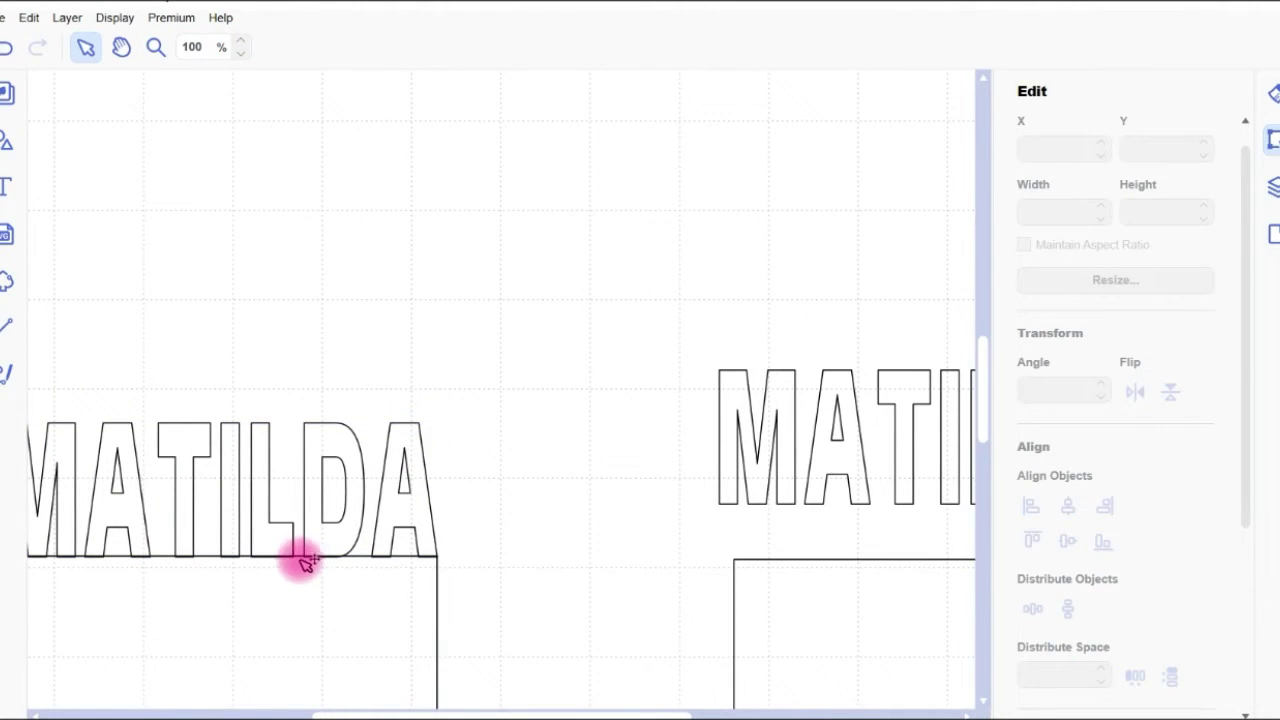
click(397, 478)
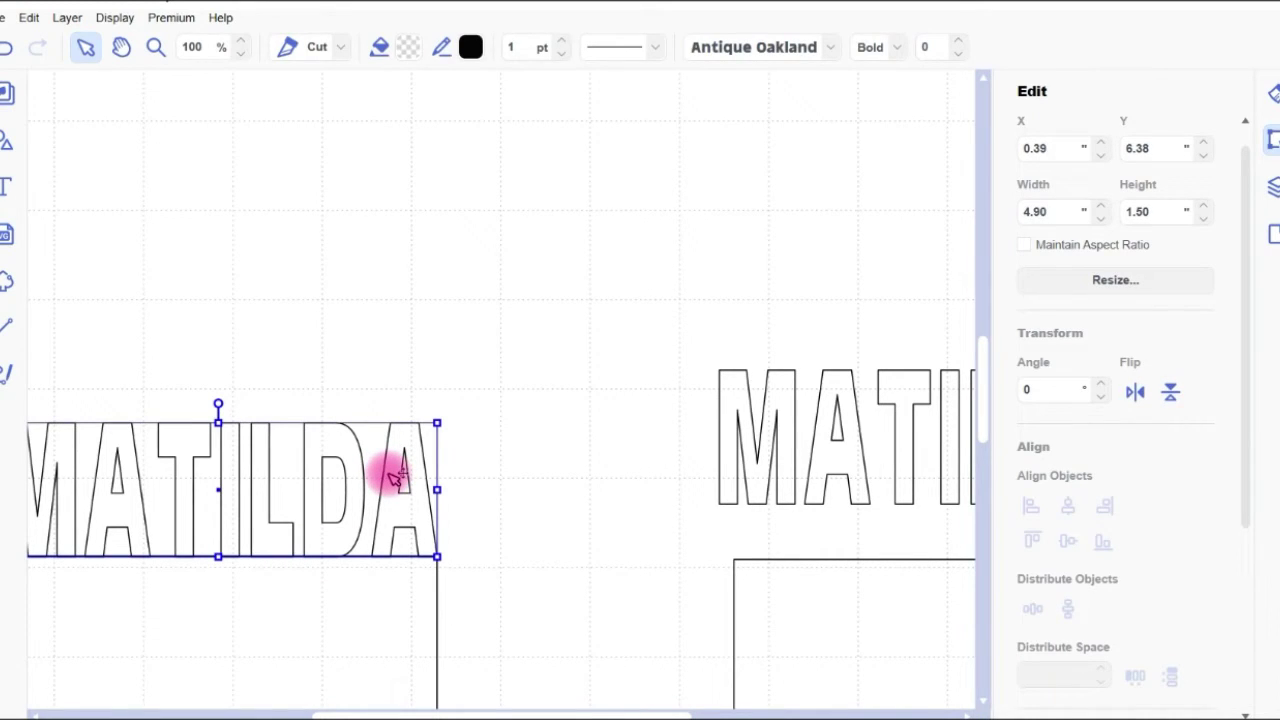
drag(397, 478, 397, 479)
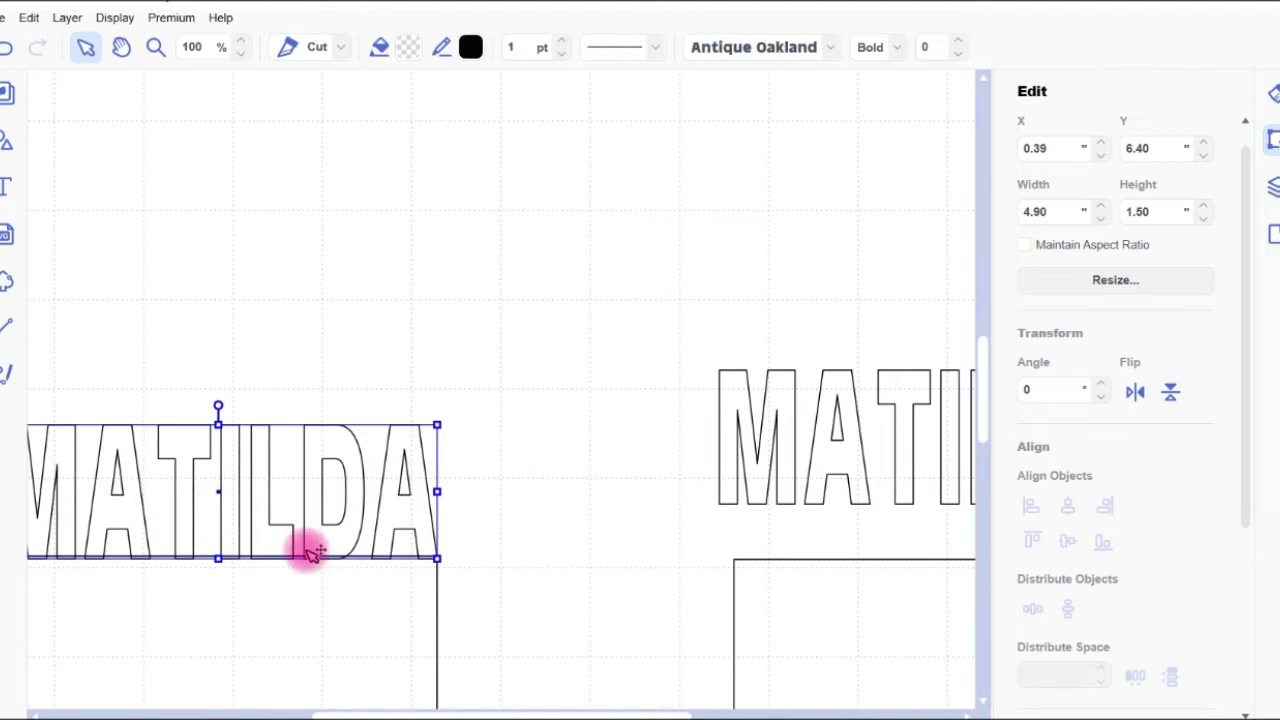
Step: Zoom back to 70% and Weld the left MATILDA and its rectangle into one outline
click(241, 54)
click(241, 54)
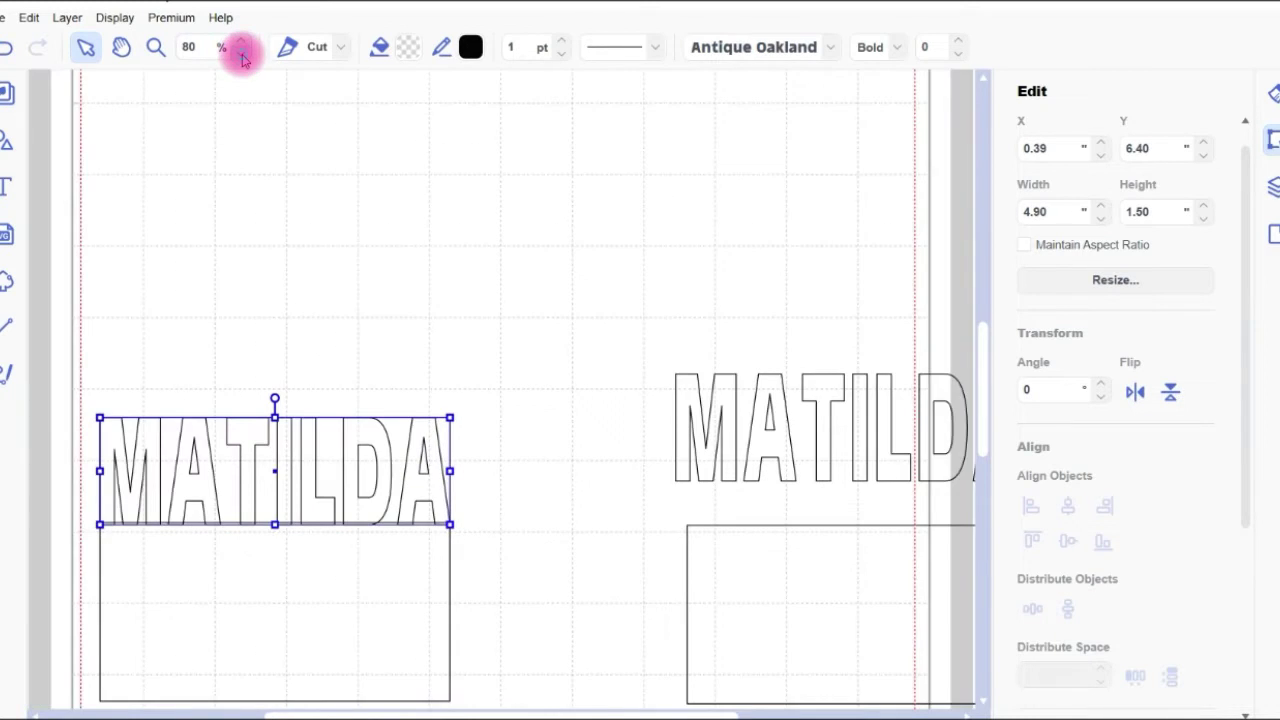
click(241, 54)
drag(212, 291, 355, 706)
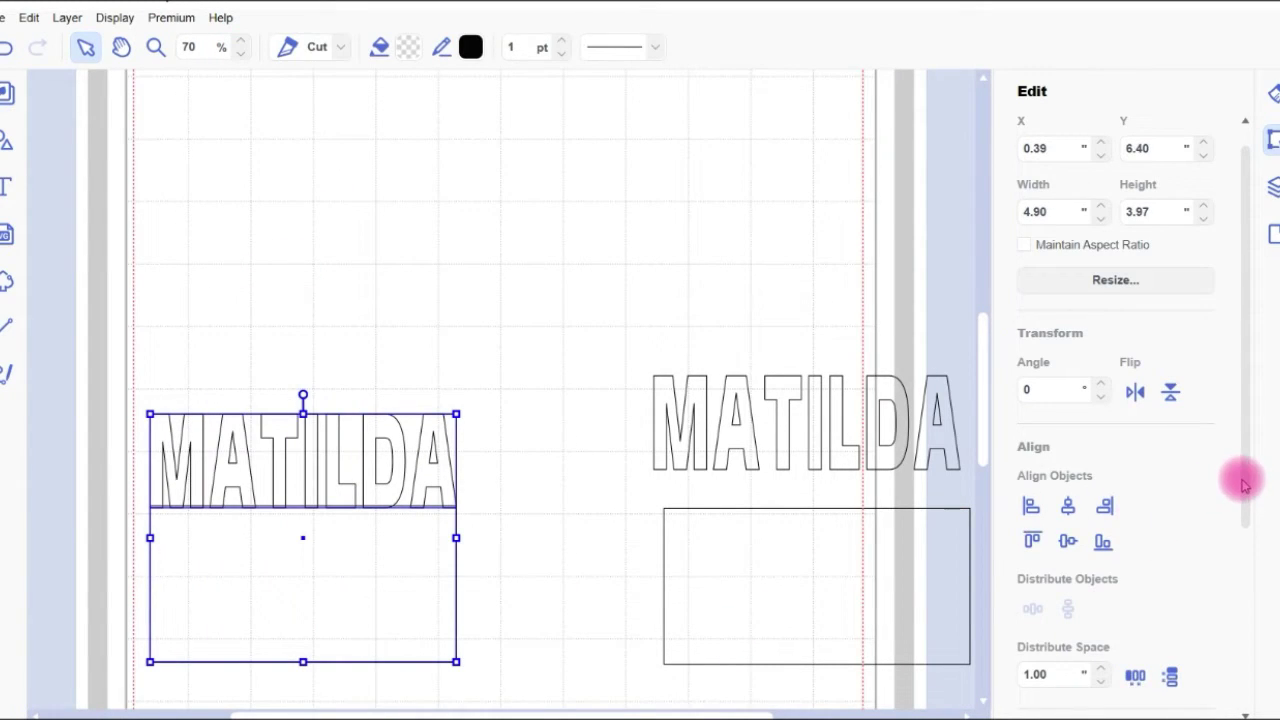
drag(1243, 485, 1252, 628)
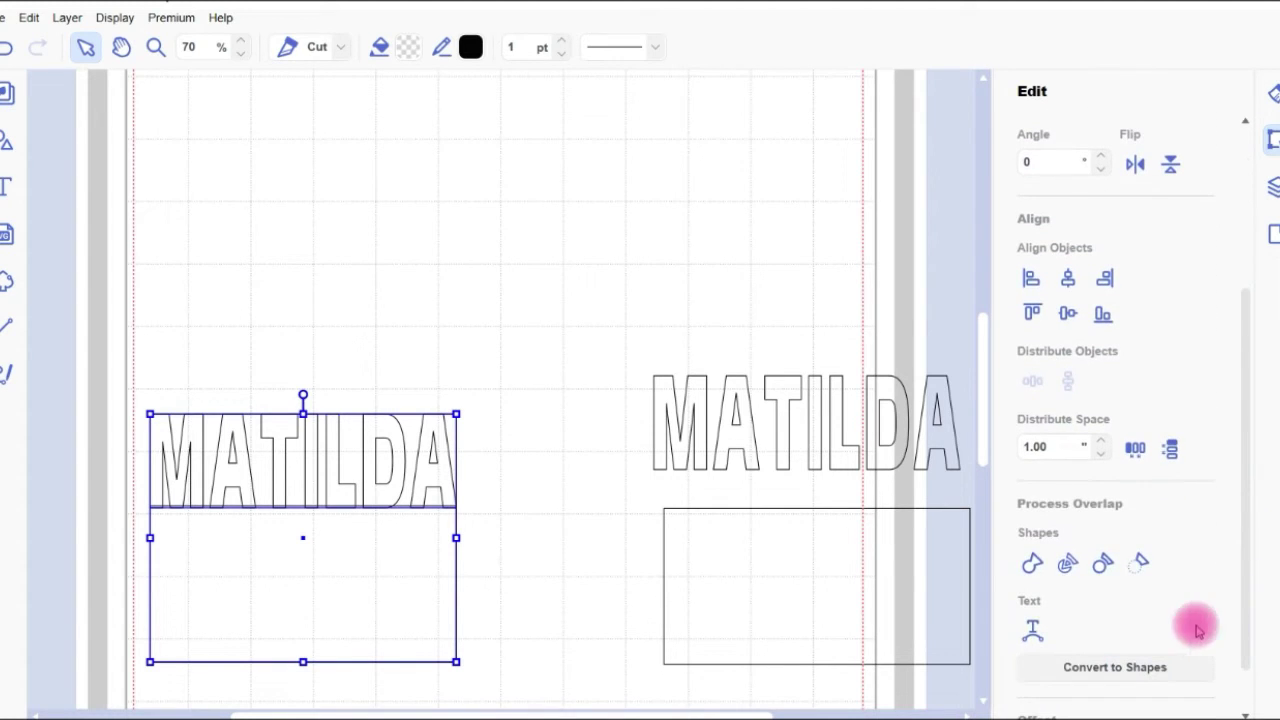
click(1033, 566)
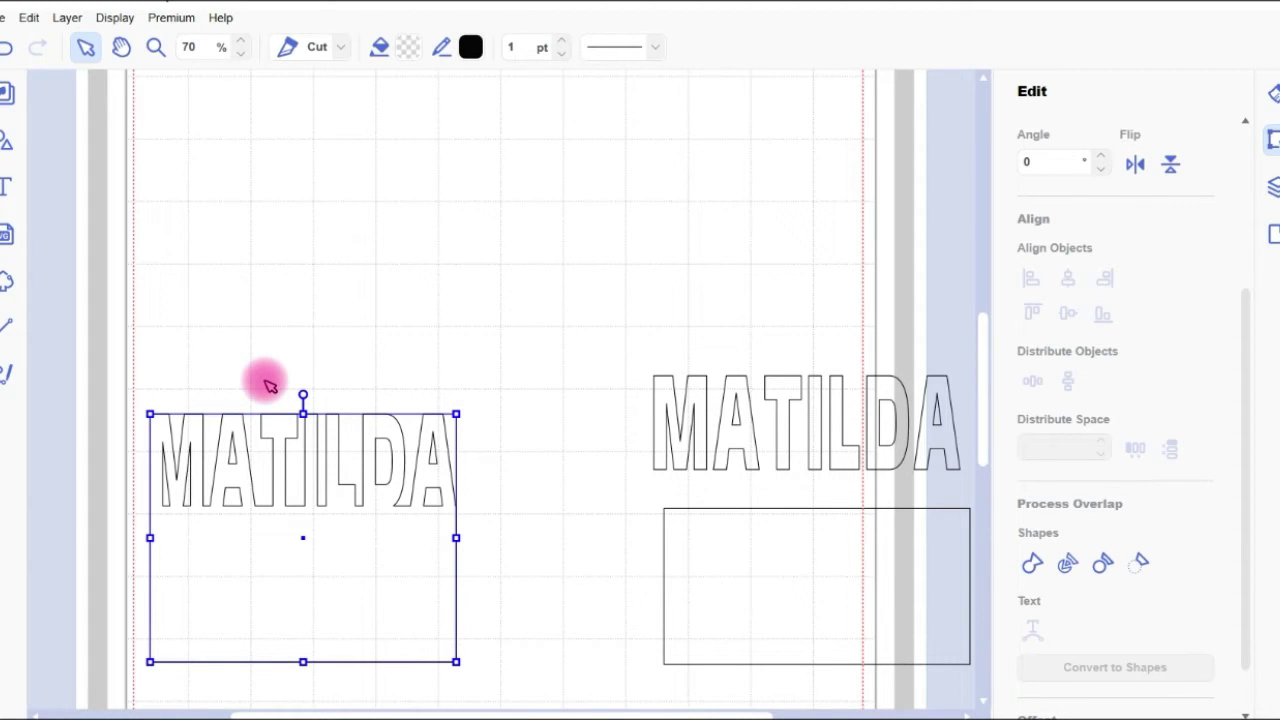
Step: Duplicate the welded shape, flip it vertically, and place it above the original
key(ctrl+d)
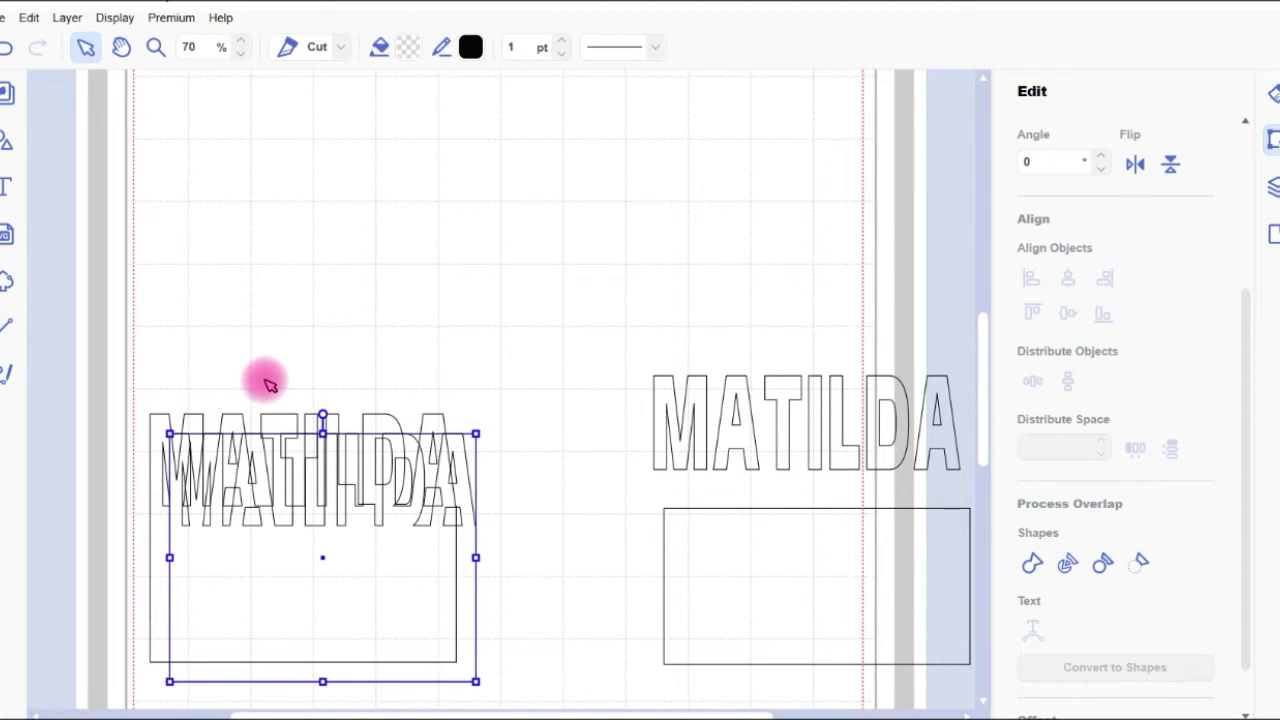
click(1172, 165)
drag(366, 537, 349, 280)
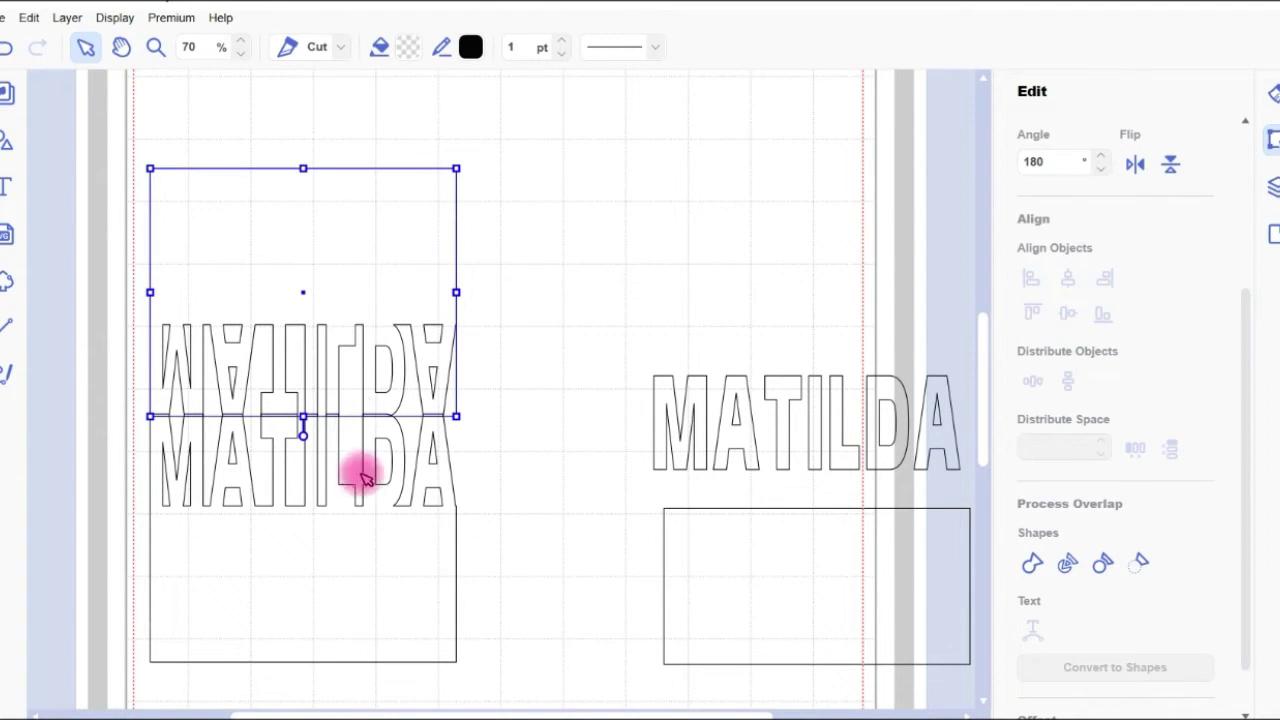
Step: Weld the two mirrored halves into one tall card outline
shift+click(366, 508)
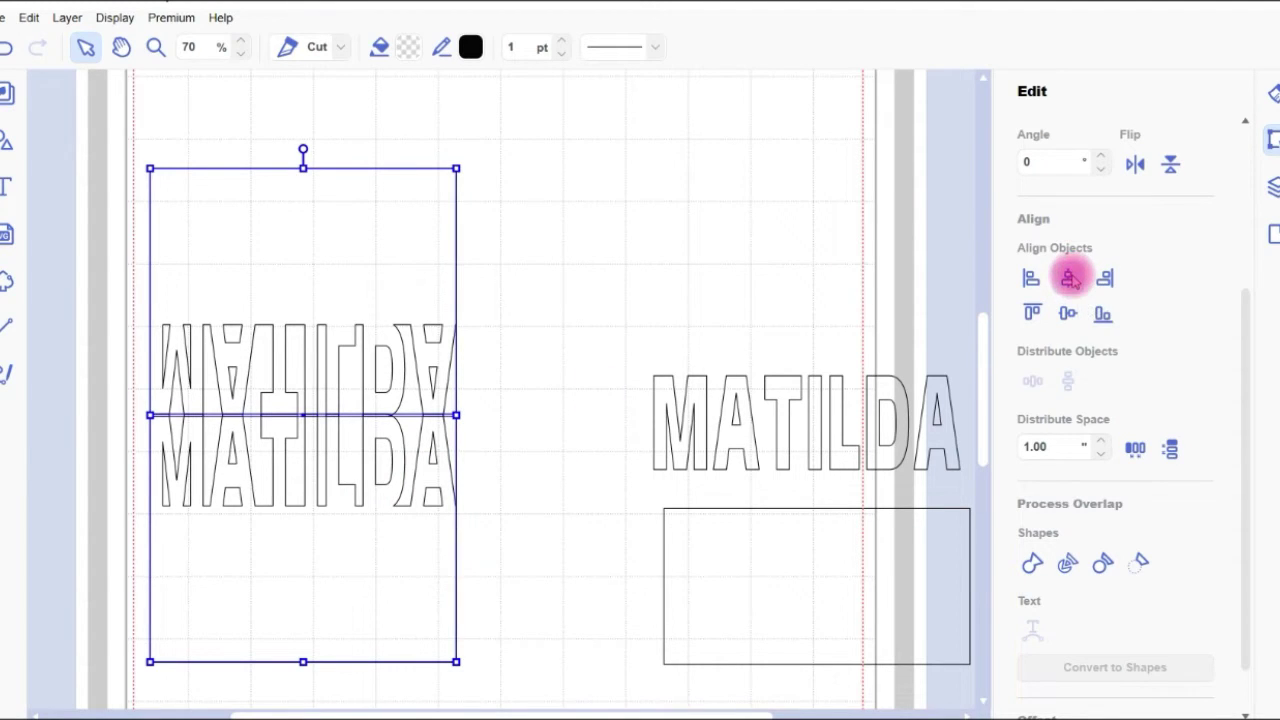
click(557, 300)
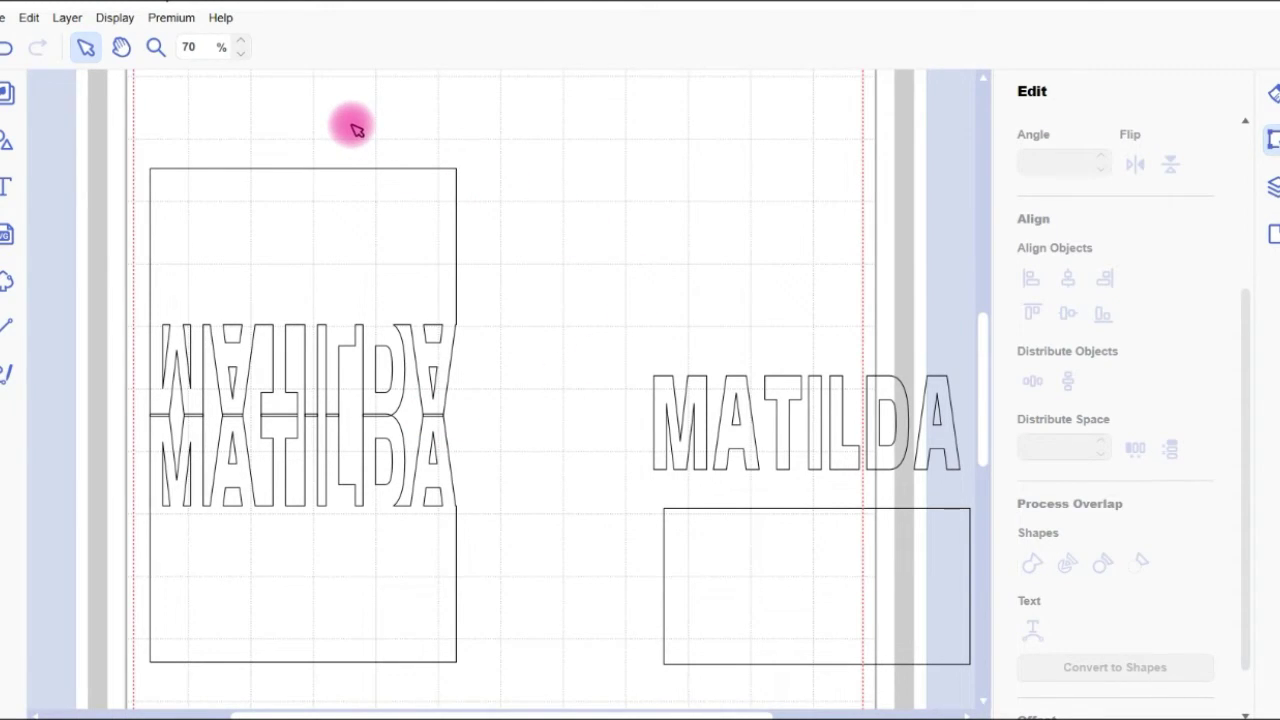
drag(357, 130, 385, 522)
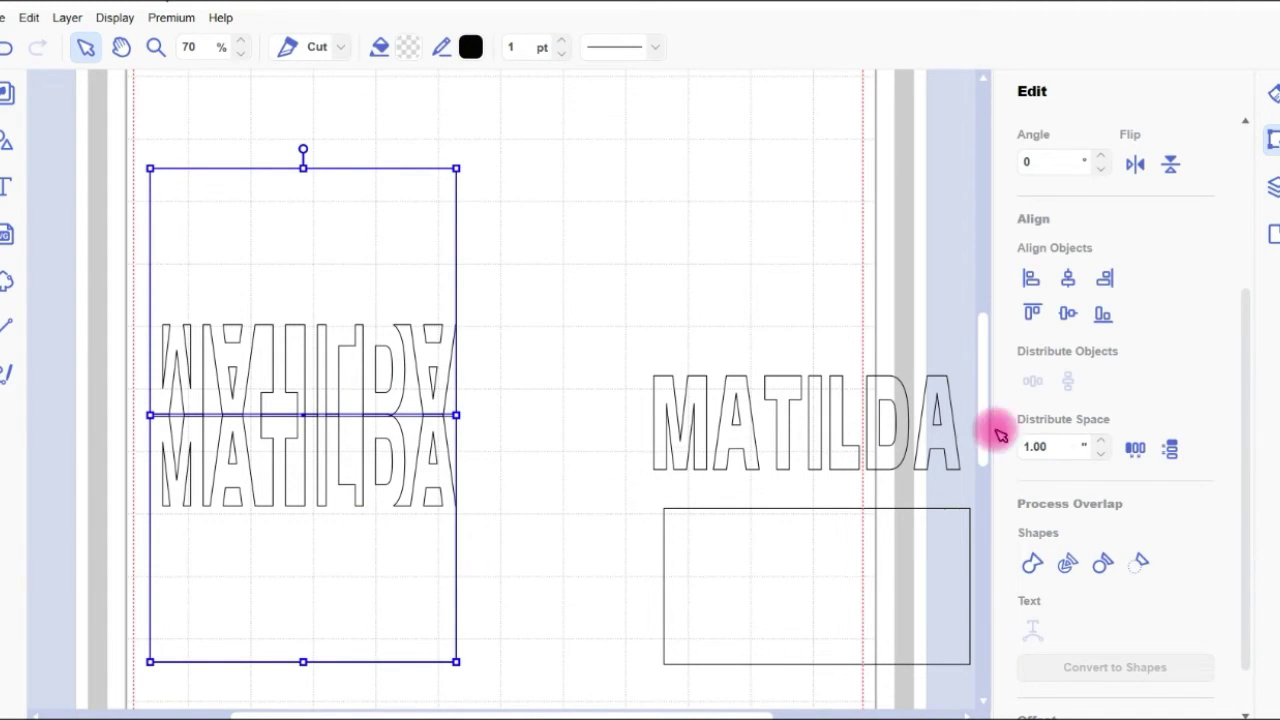
click(1032, 566)
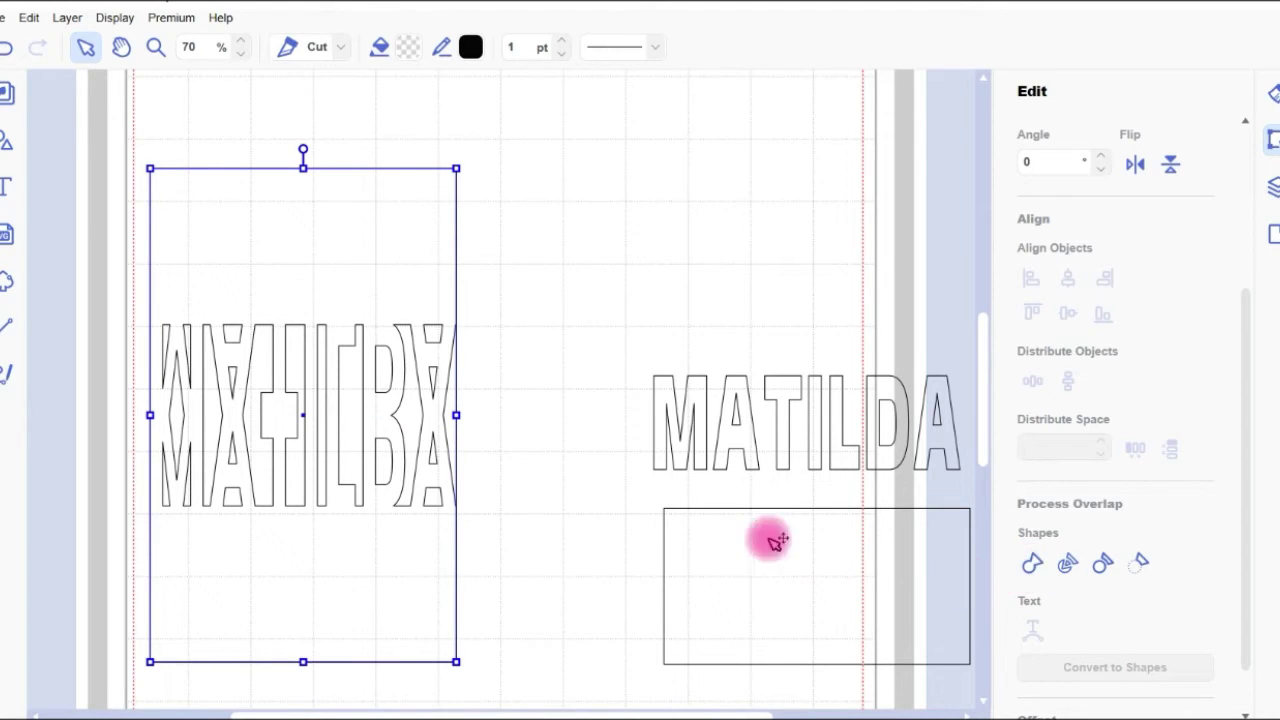
Step: Offset the right MATILDA inward by 0.08 inch with Bevel corners
click(707, 416)
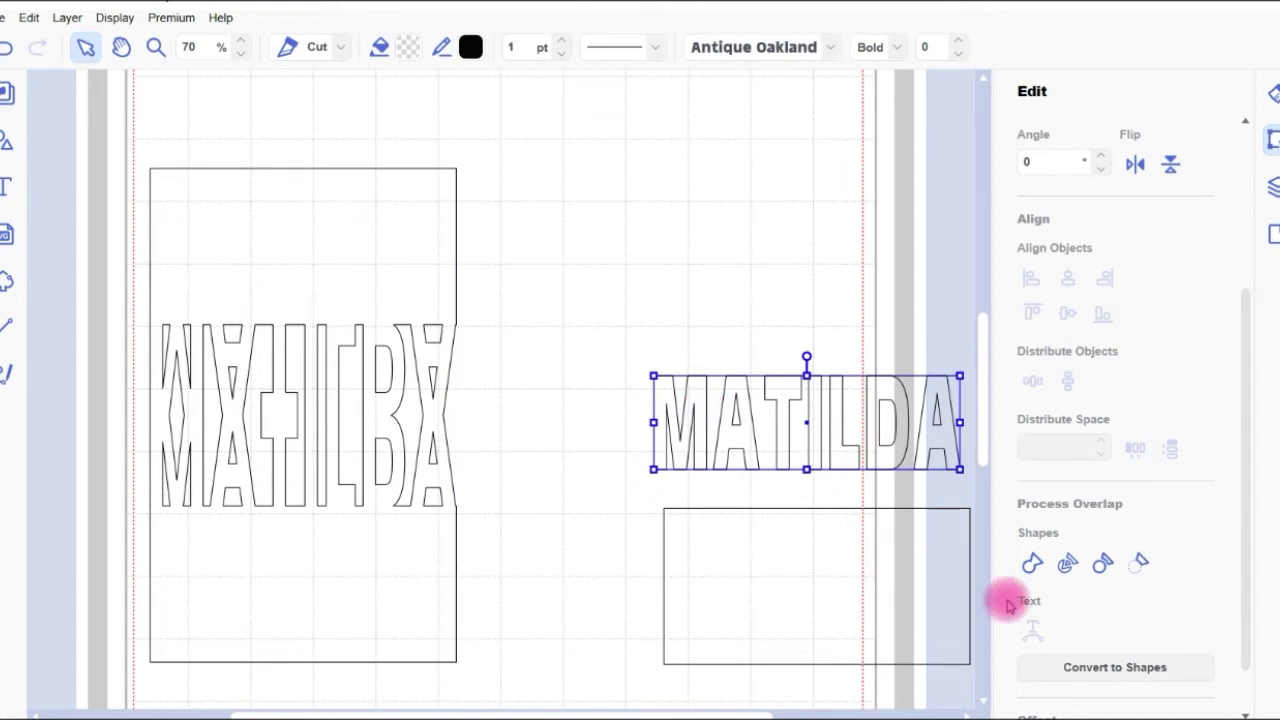
drag(1246, 510, 1246, 566)
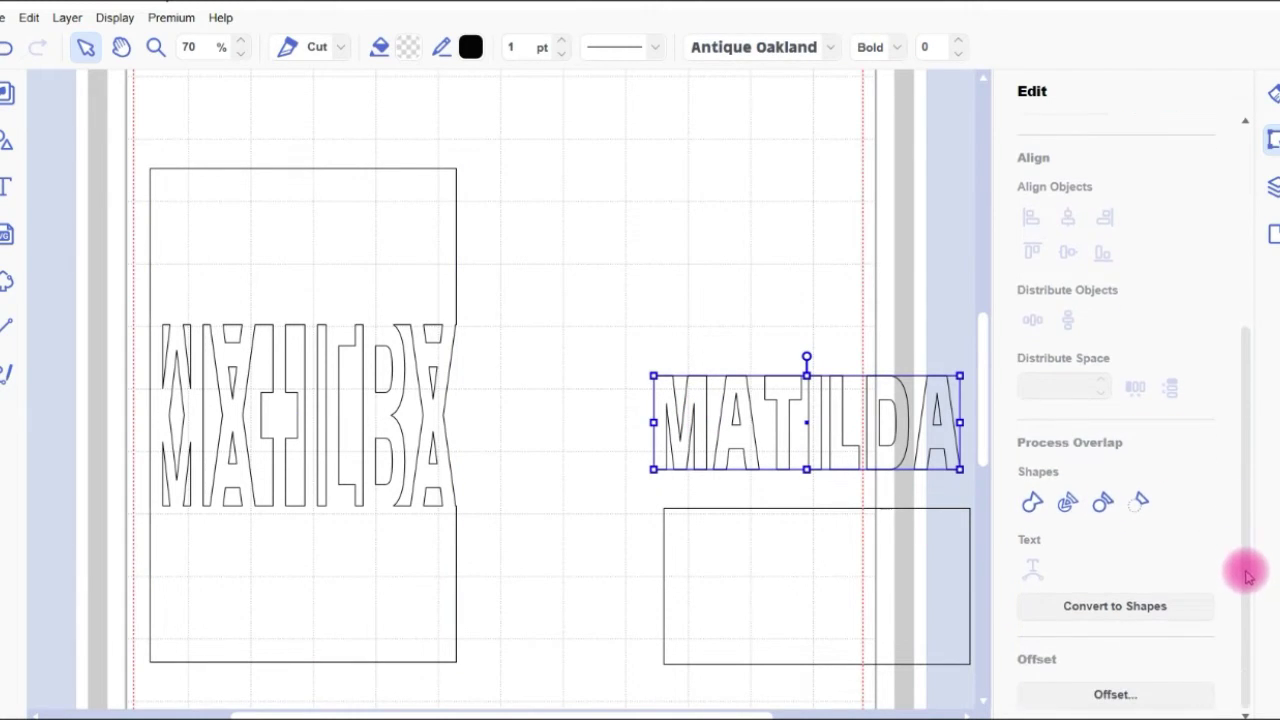
click(1117, 695)
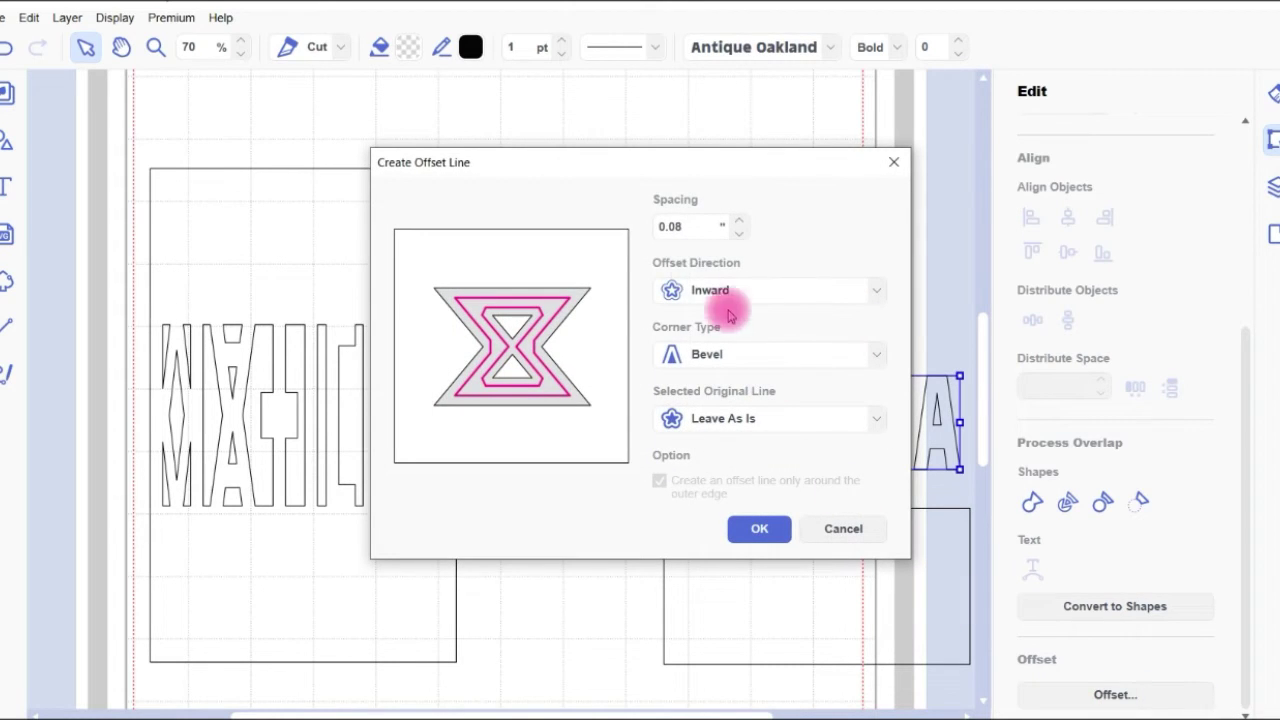
click(739, 240)
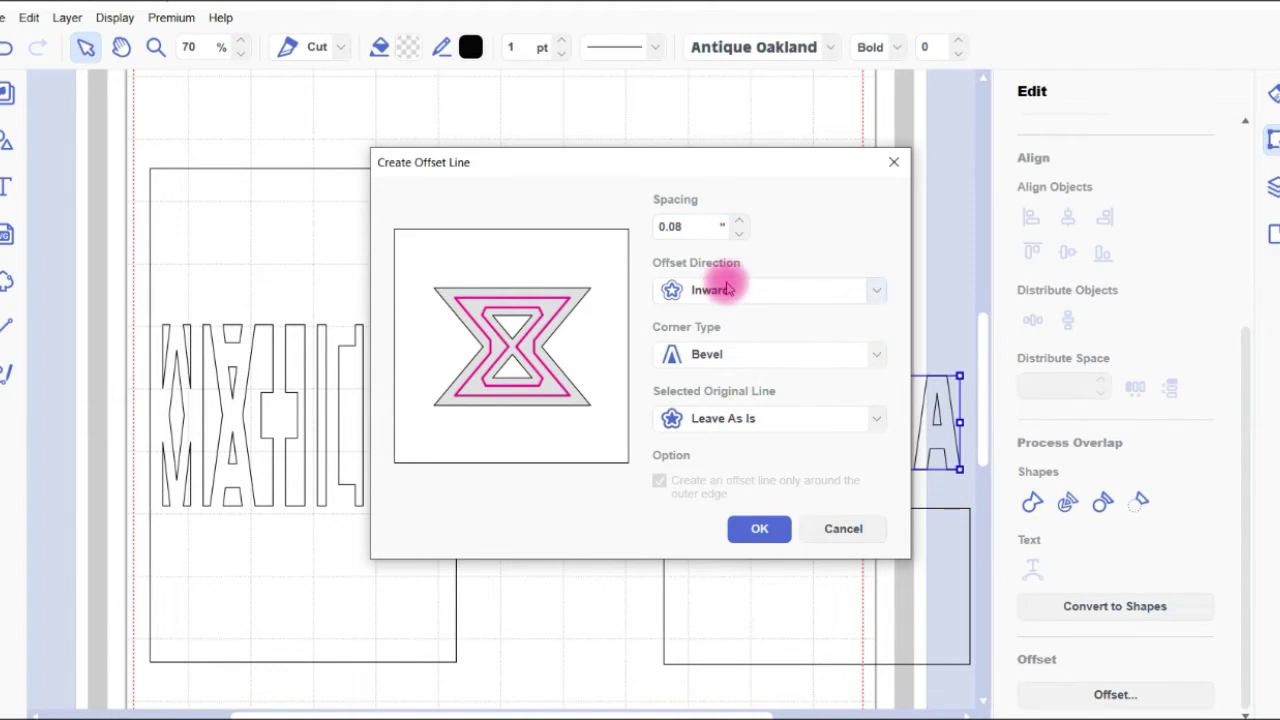
click(878, 290)
click(877, 290)
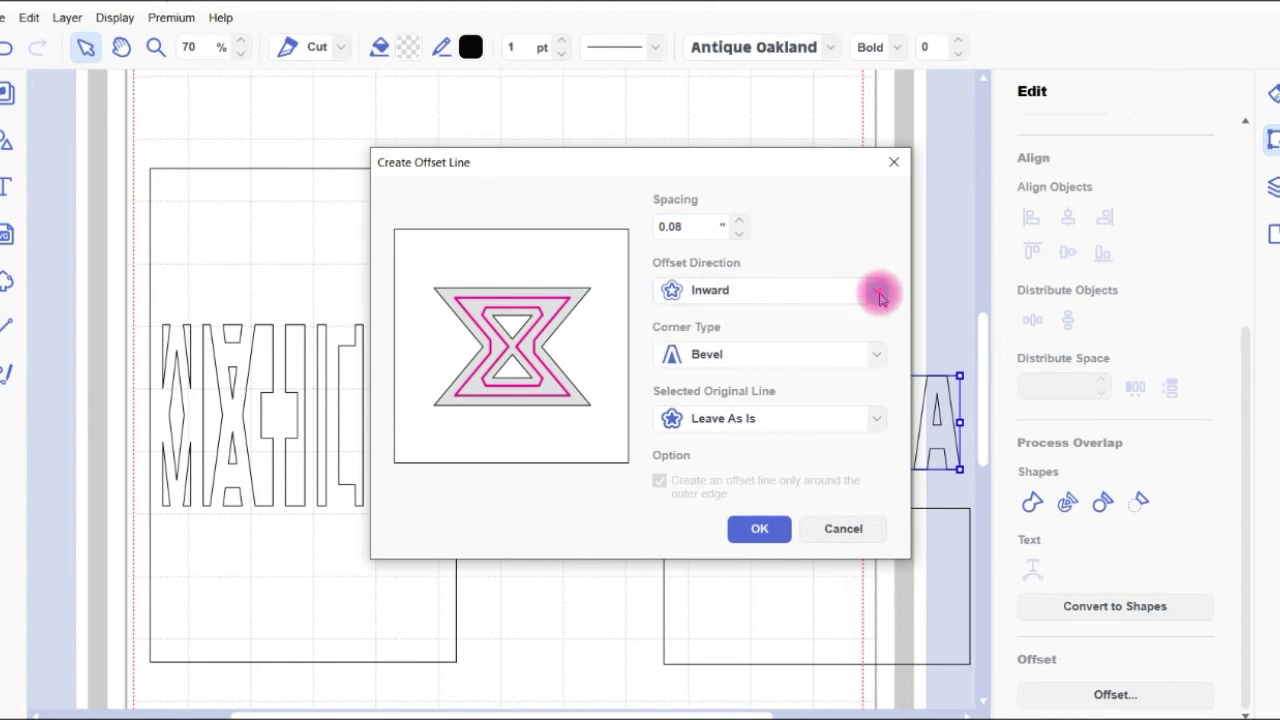
click(877, 362)
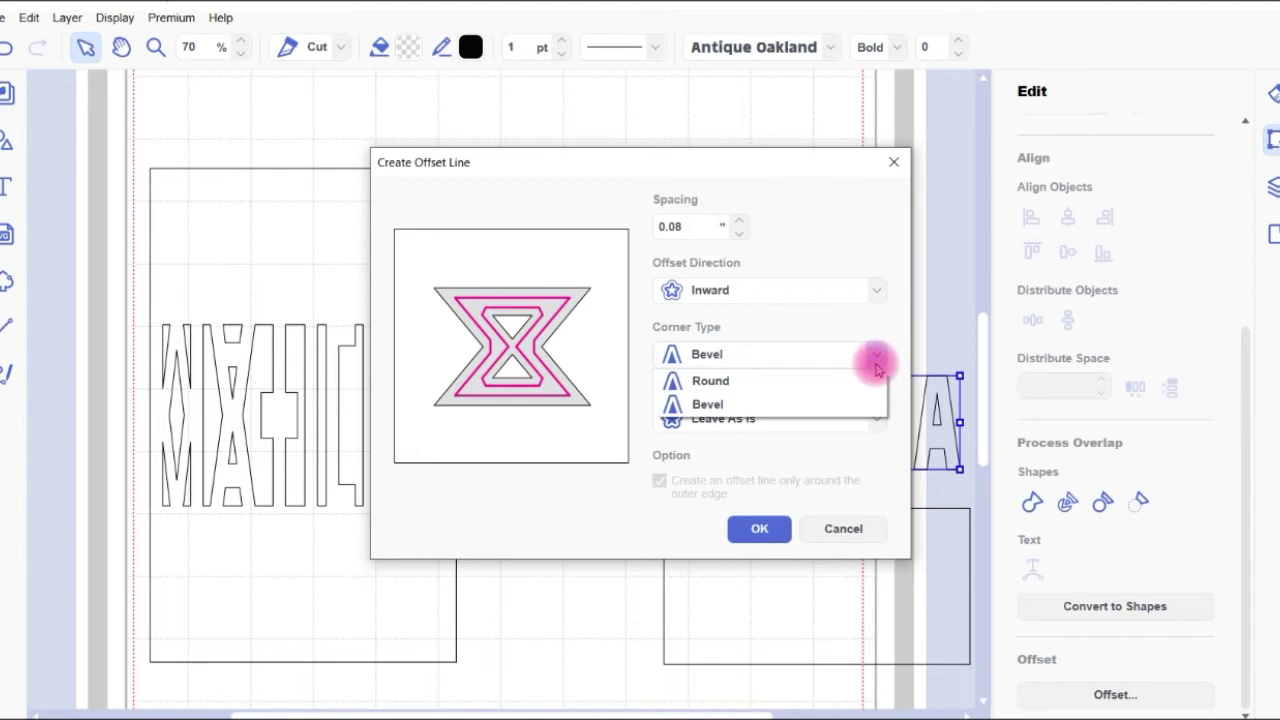
click(877, 365)
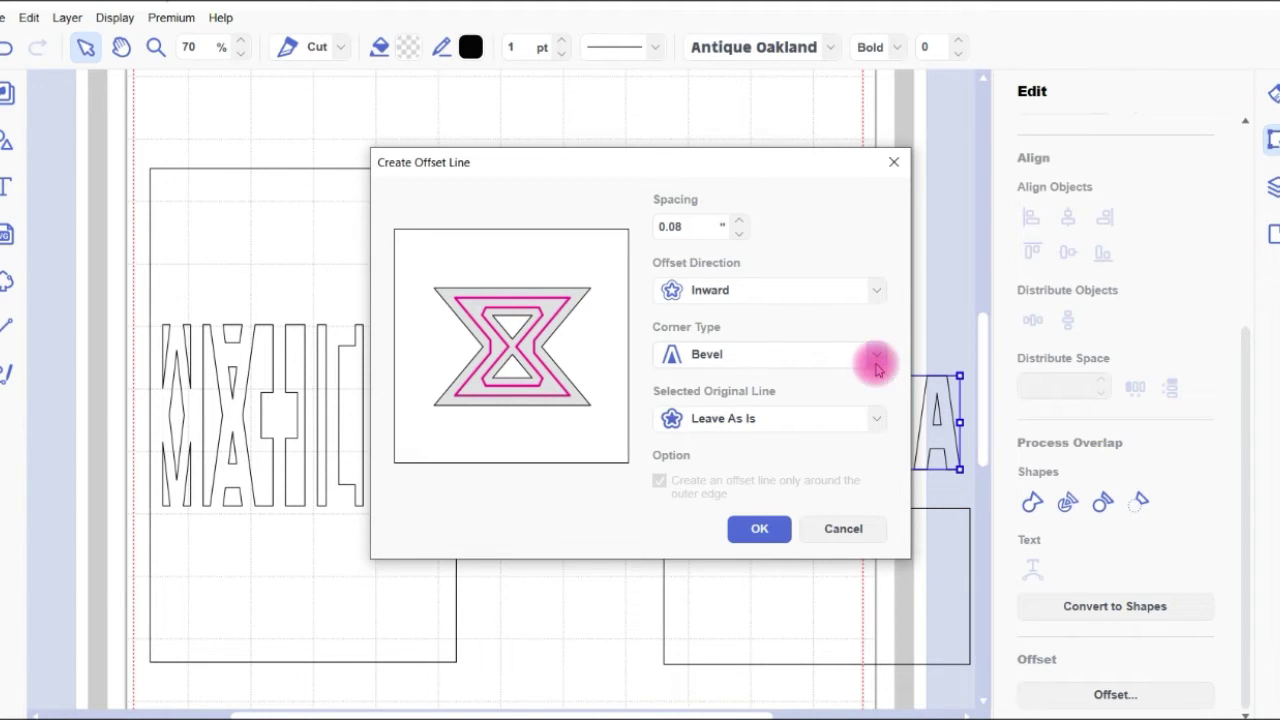
click(759, 531)
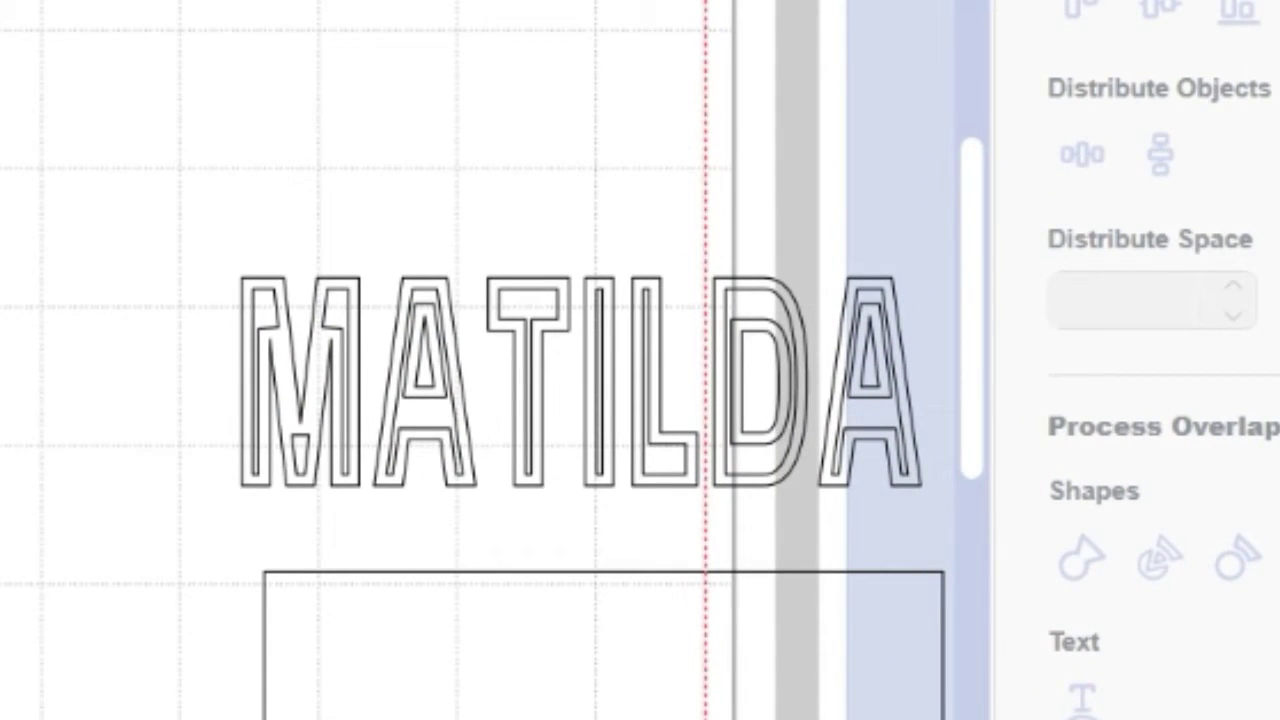
Step: Create another inward Bevel offset of MATILDA and drag the new outline above the original word
scroll(470, 100, up, 2)
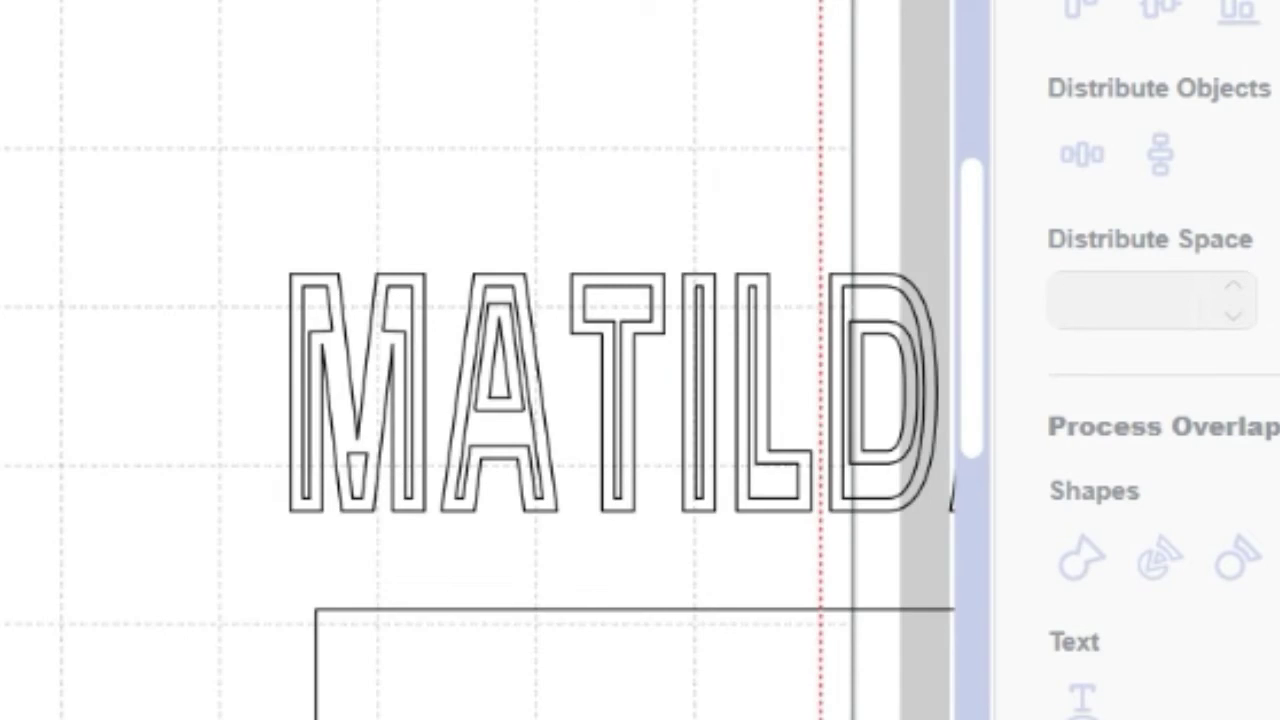
click(405, 352)
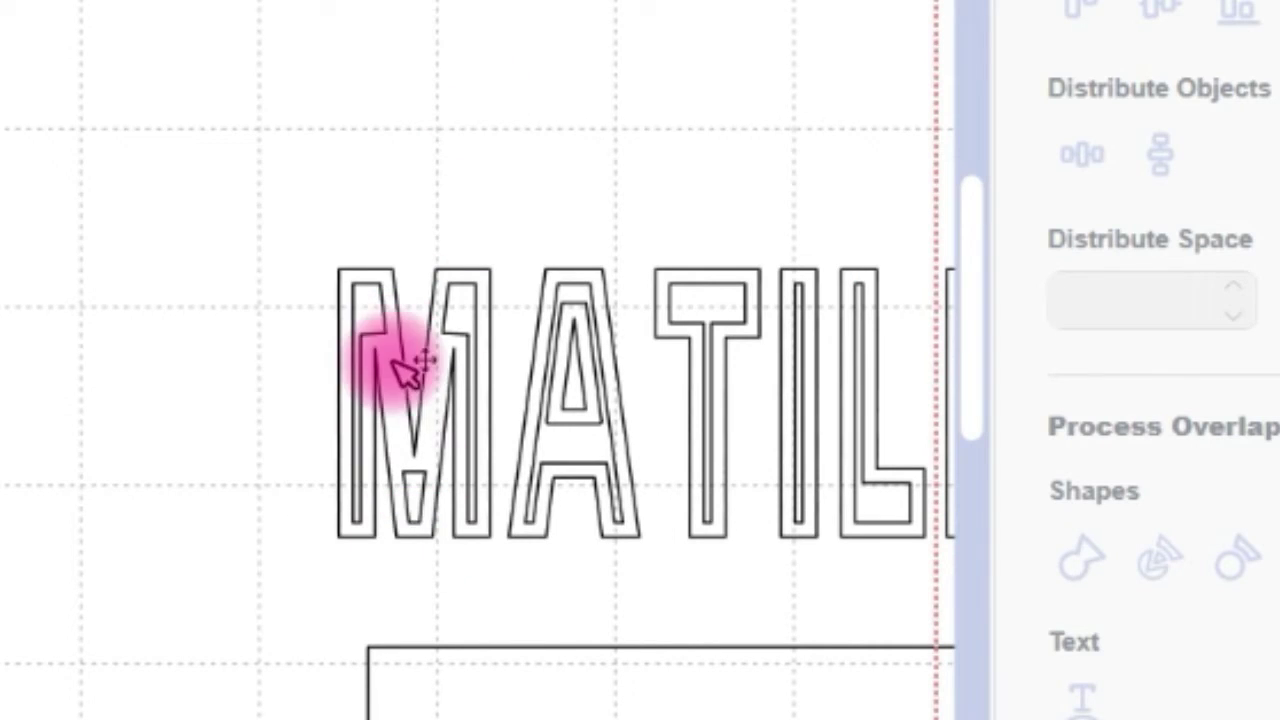
click(545, 615)
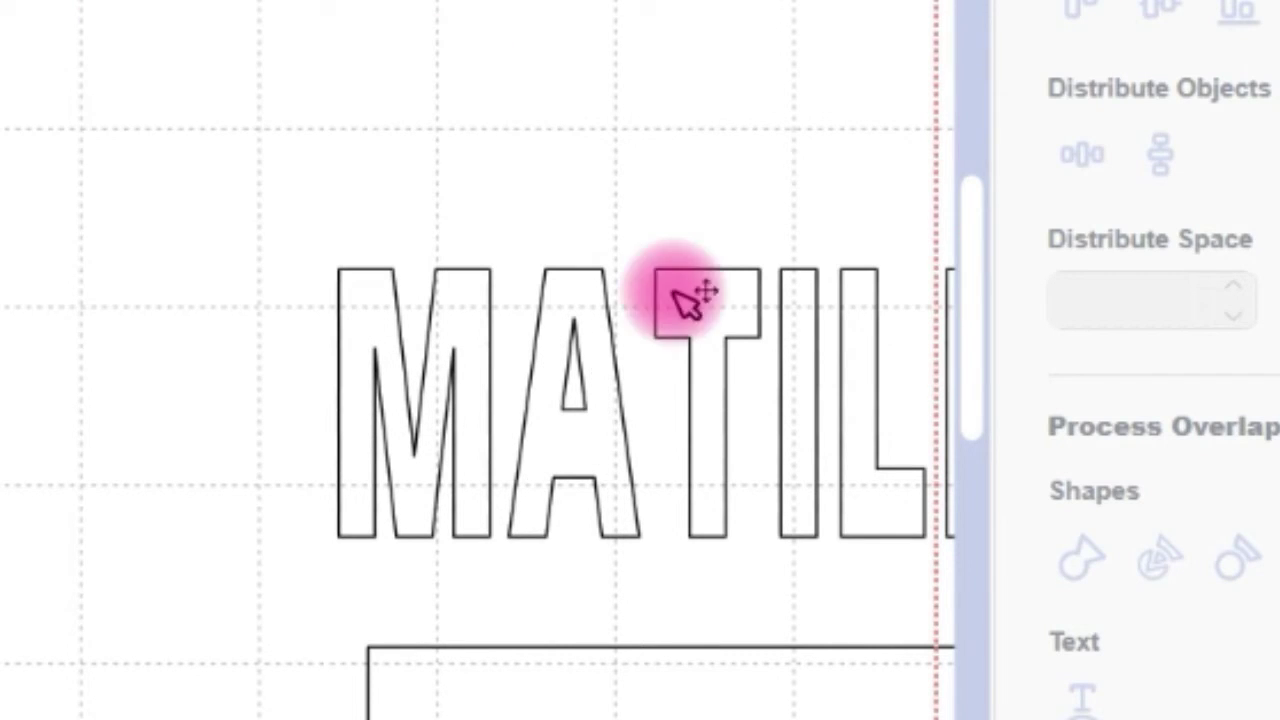
click(598, 344)
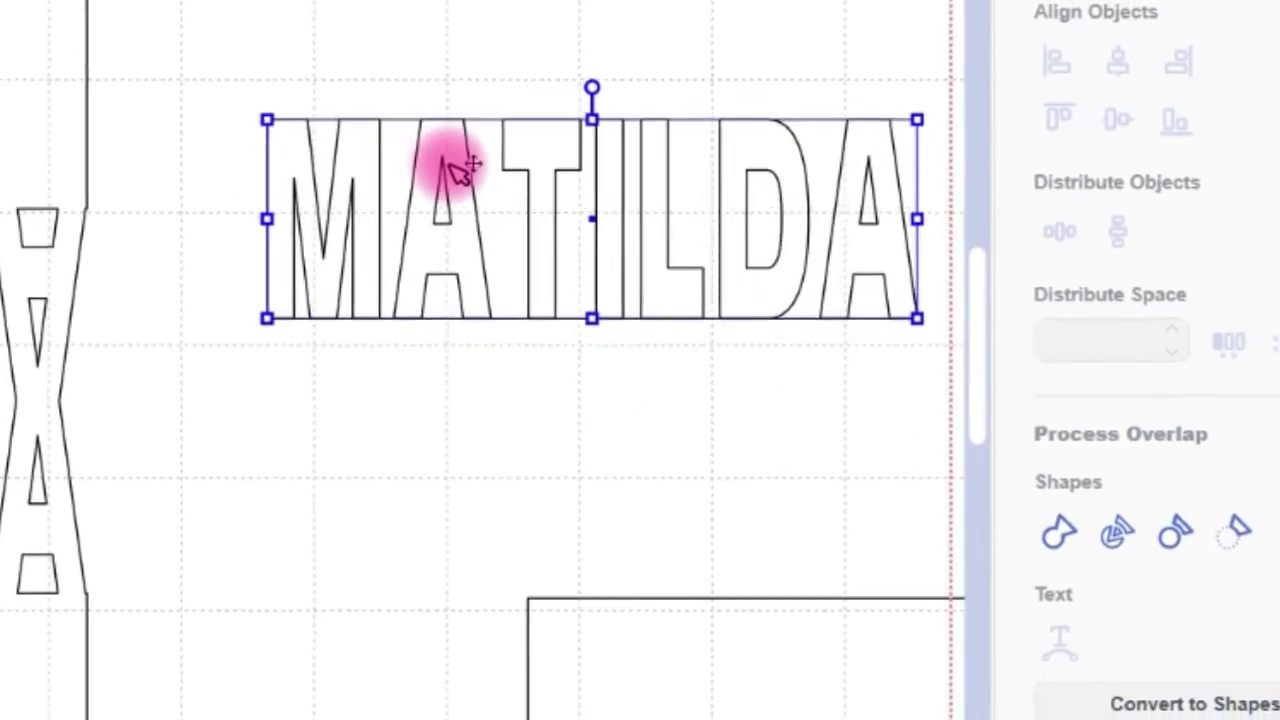
click(1125, 702)
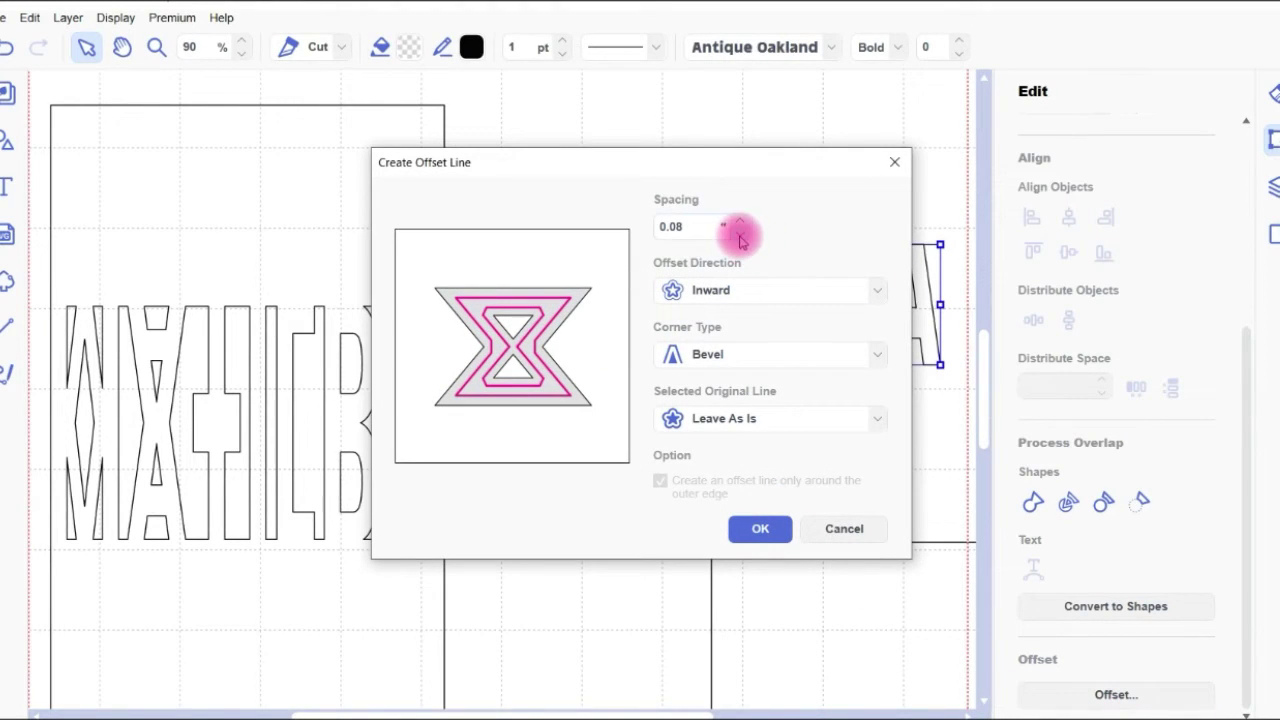
click(764, 528)
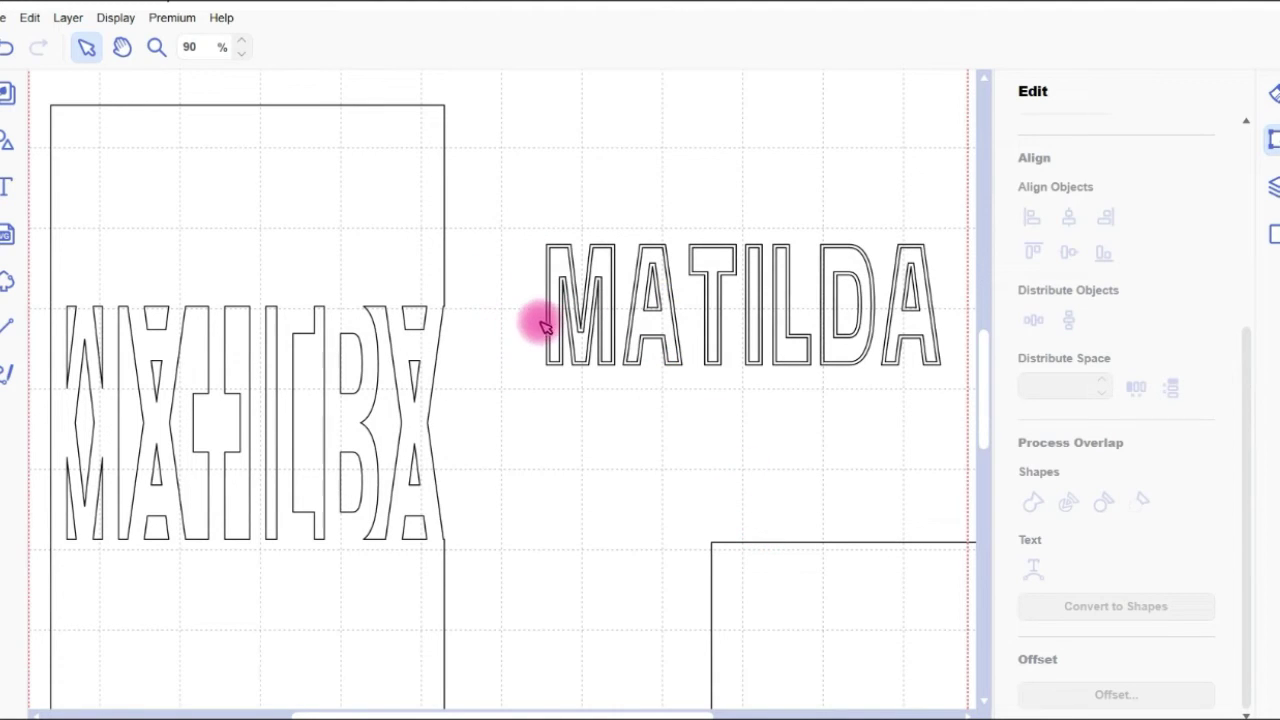
click(672, 333)
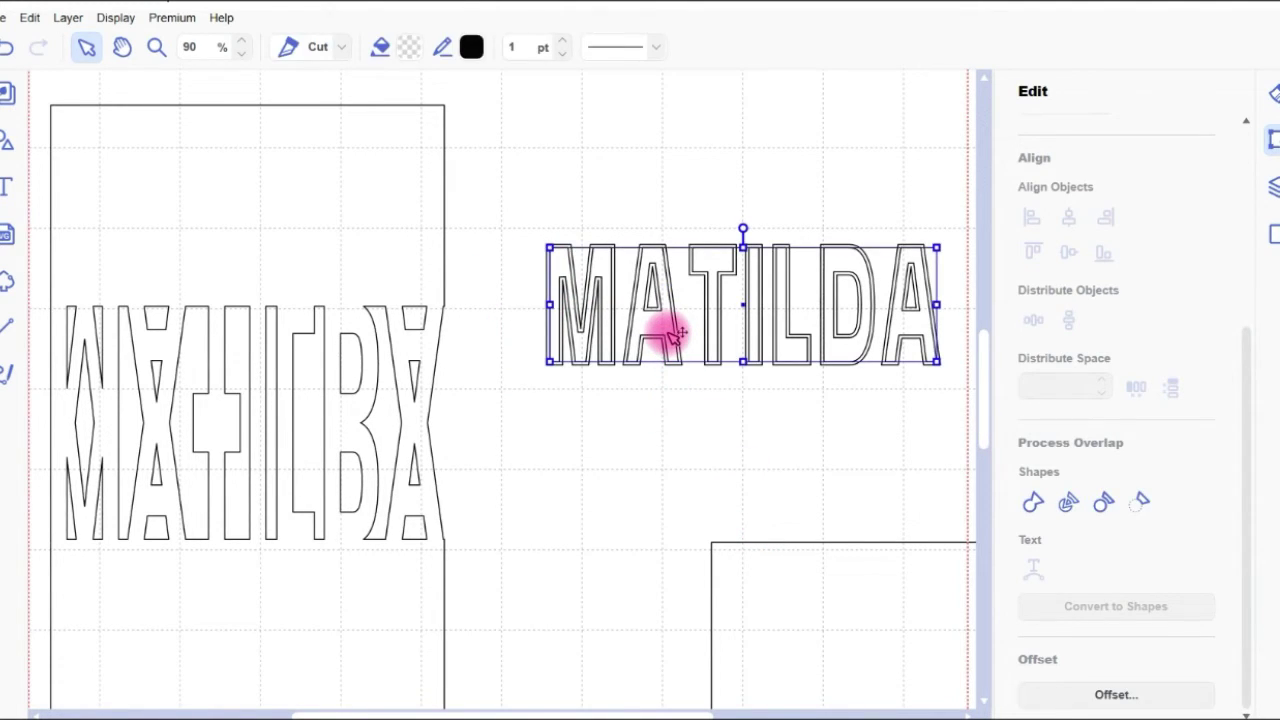
drag(672, 333, 652, 190)
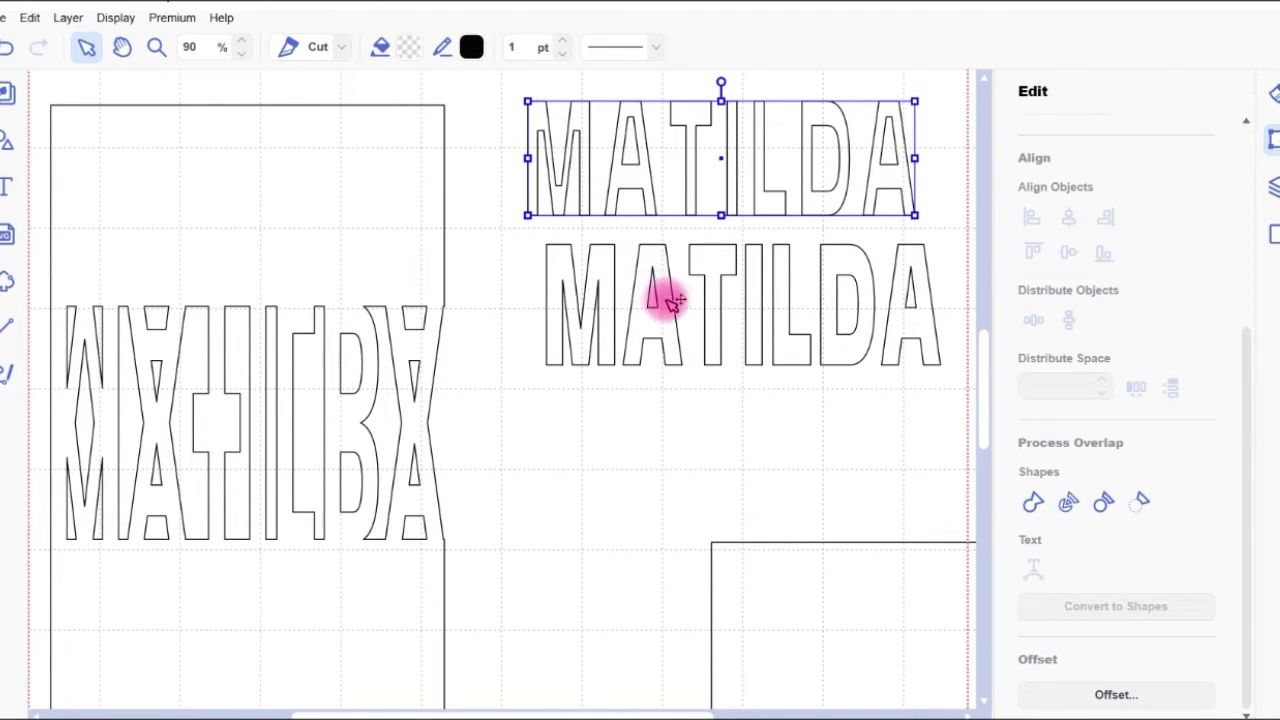
Step: Delete the original right MATILDA, zoom out, and move the empty rectangle left beneath the offset outline
click(708, 316)
drag(718, 343, 730, 401)
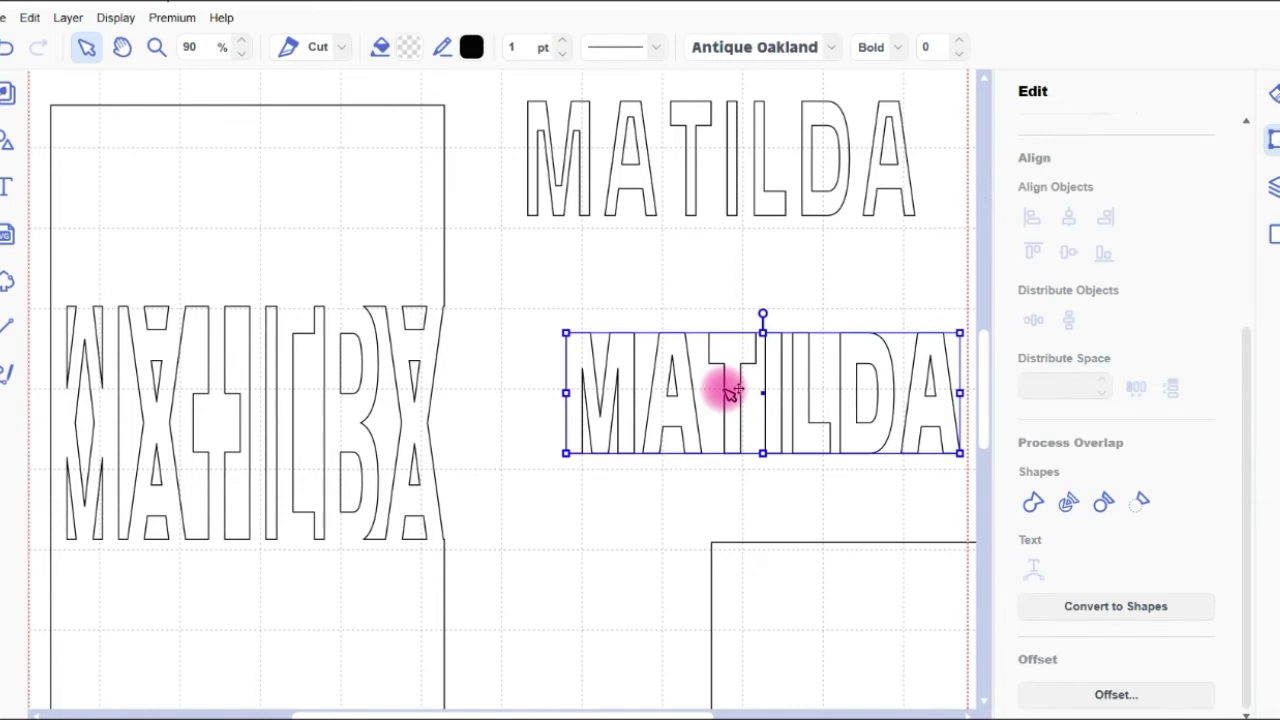
key(Delete)
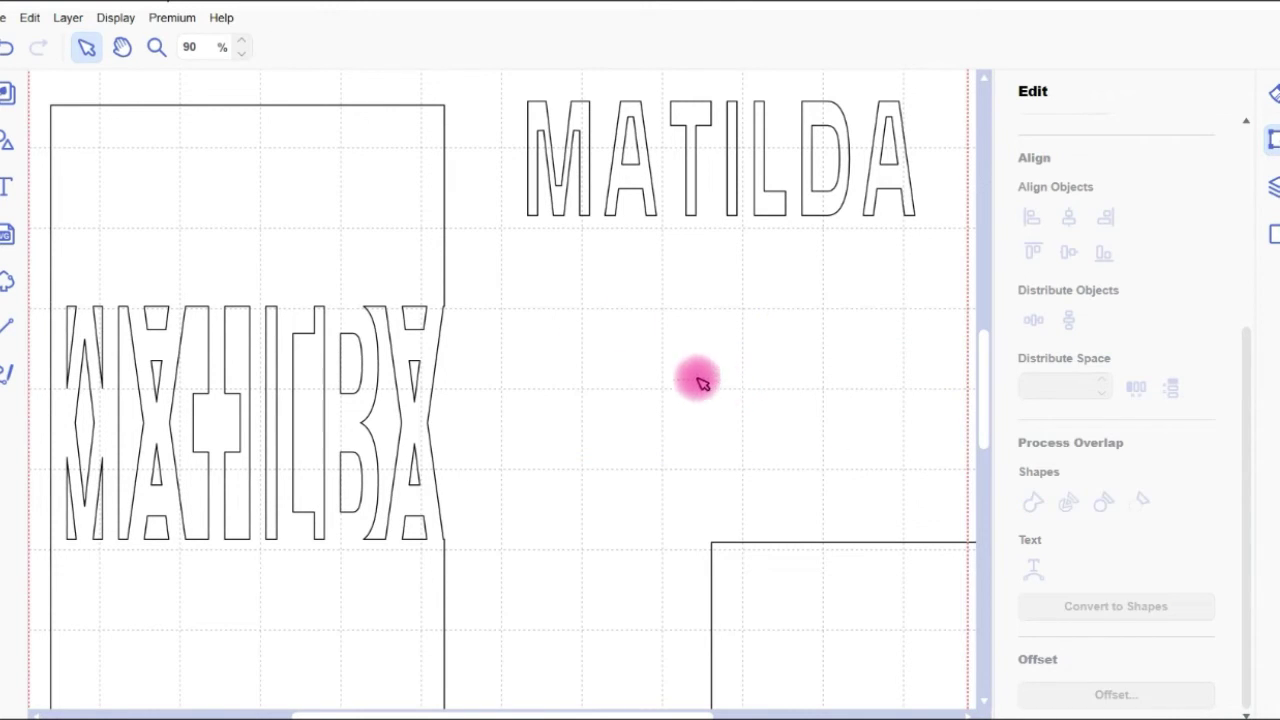
click(243, 53)
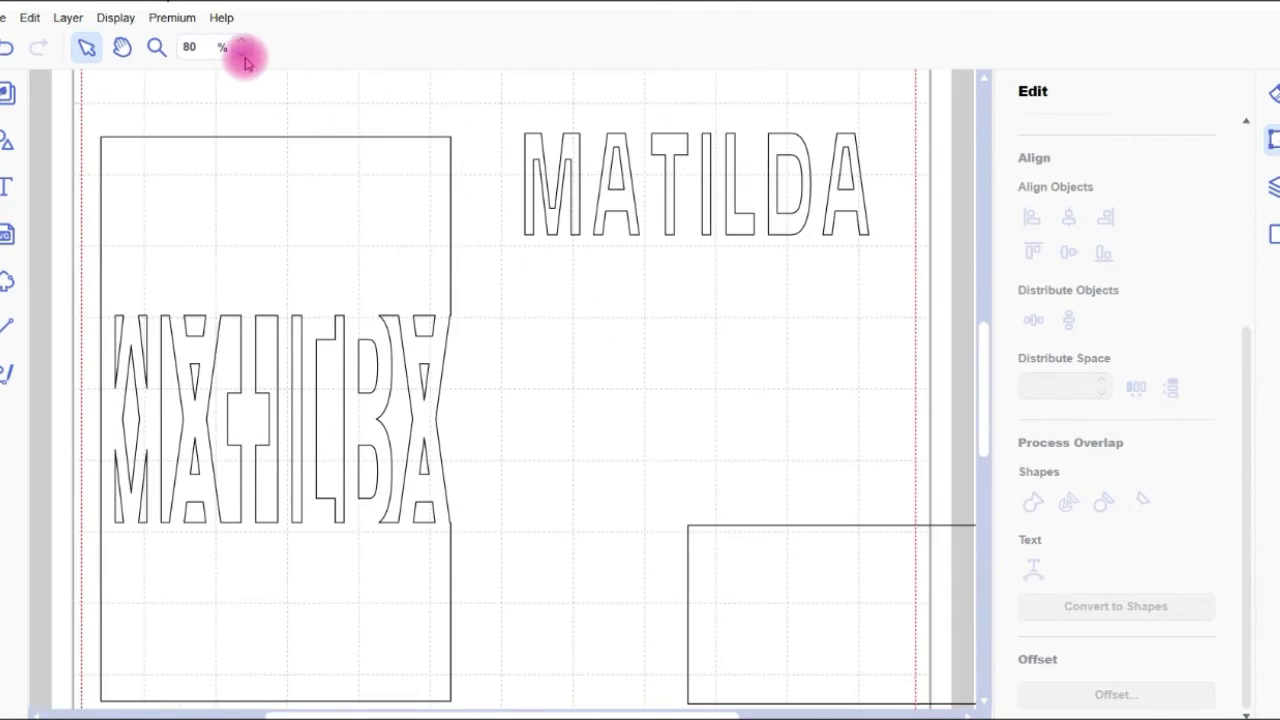
click(243, 53)
drag(794, 603, 640, 572)
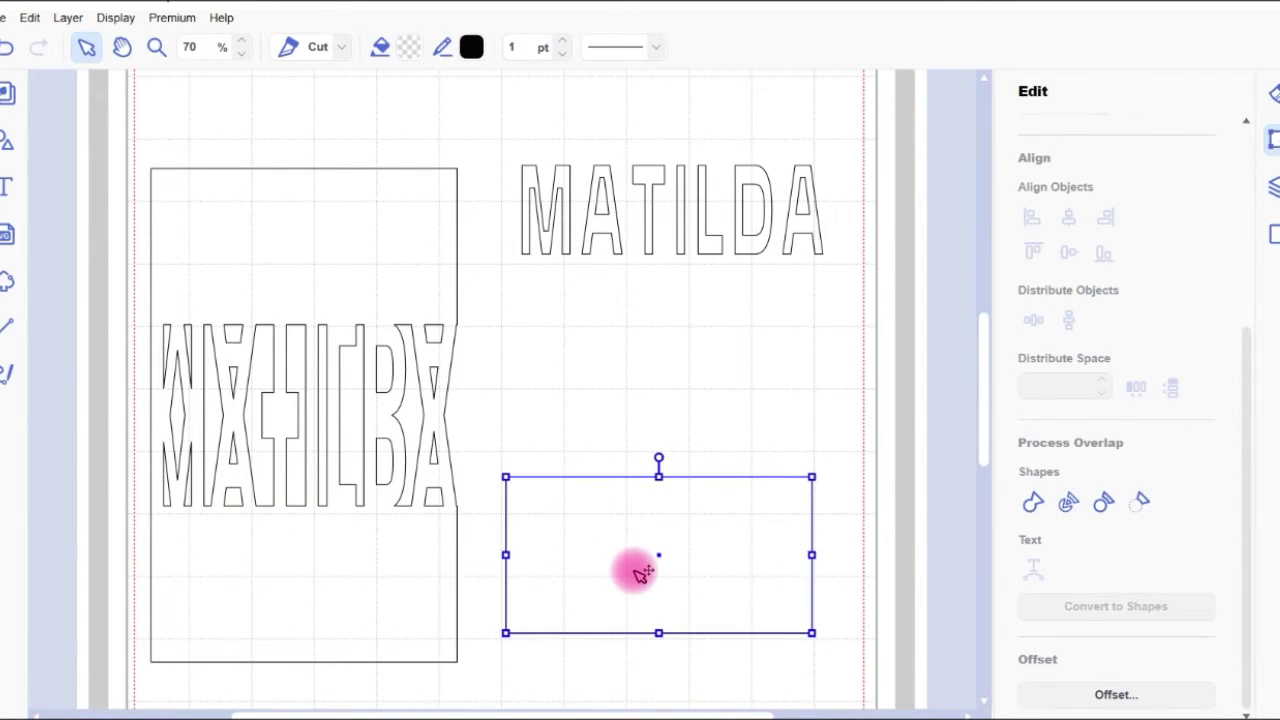
Step: Make a 0.08-inch inward offset of the rectangle and place it on the card's lower part
click(1118, 692)
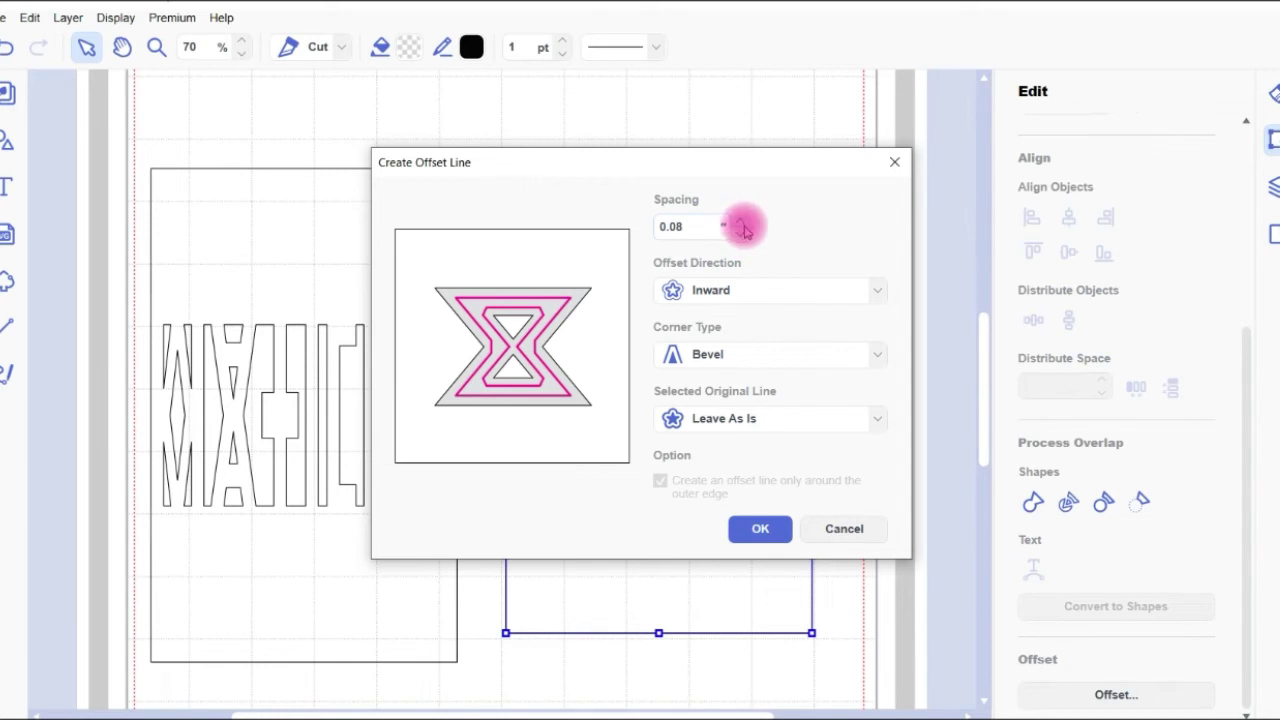
click(762, 530)
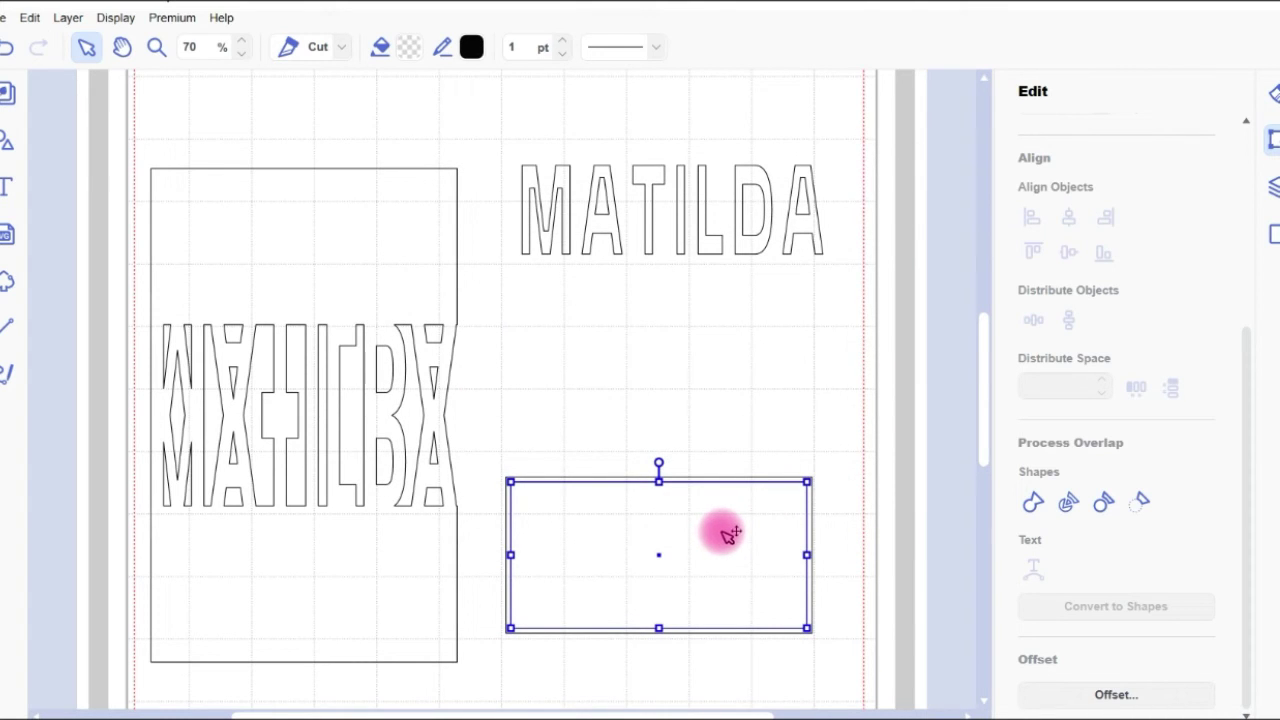
drag(729, 535, 369, 560)
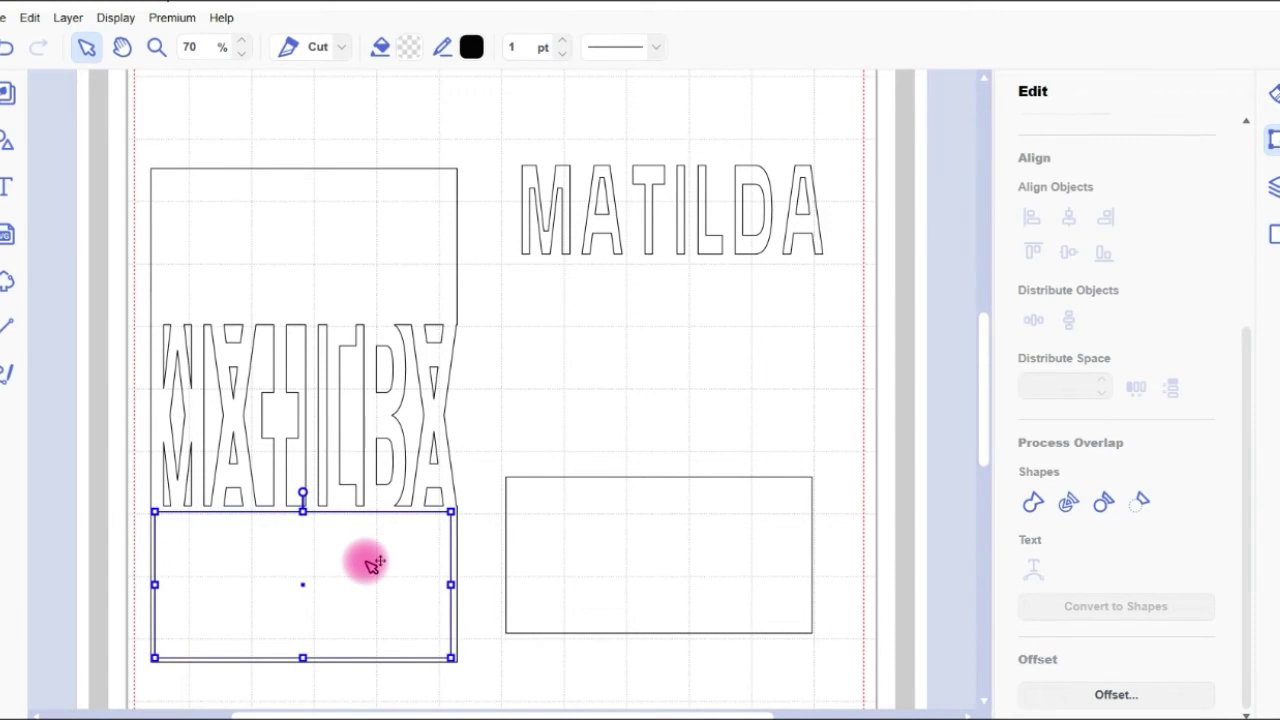
Step: Move the original rectangle on the right up toward MATILDA
click(686, 555)
drag(686, 555, 721, 463)
click(330, 585)
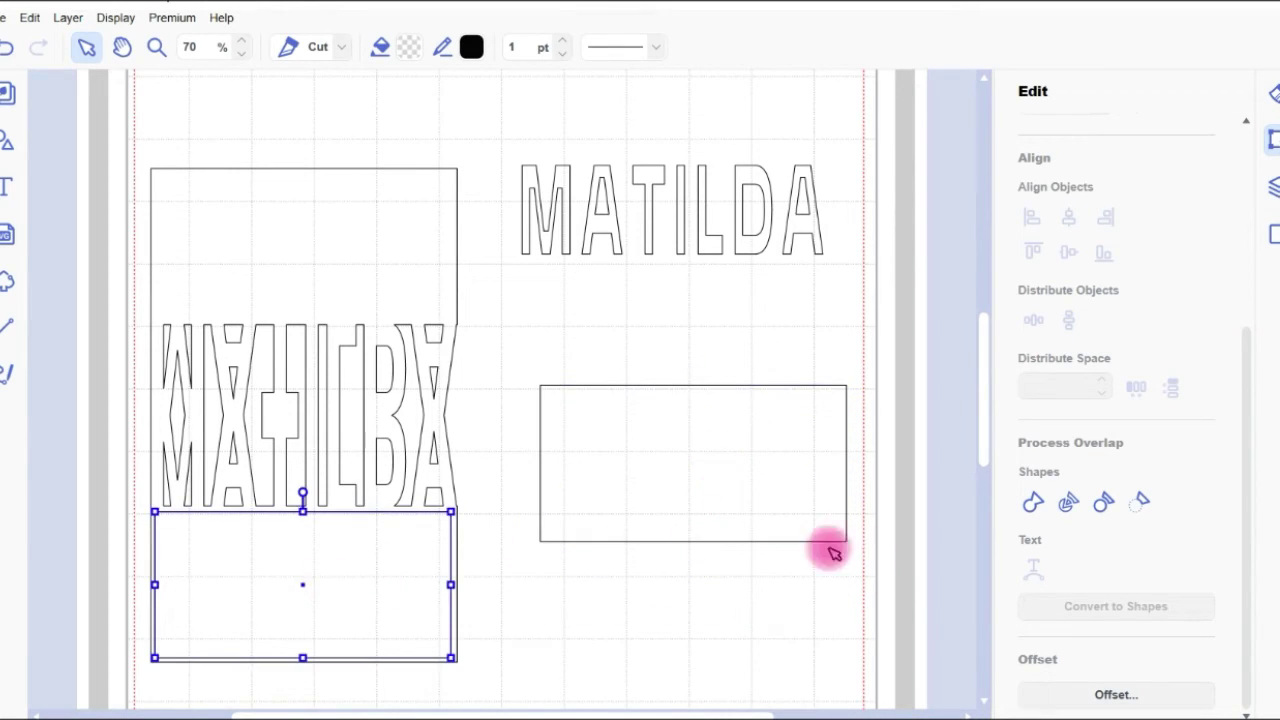
Step: Add a 0.16-inch inward offset, delete the leftover right rectangle, and stack both insets beside the card
click(1112, 693)
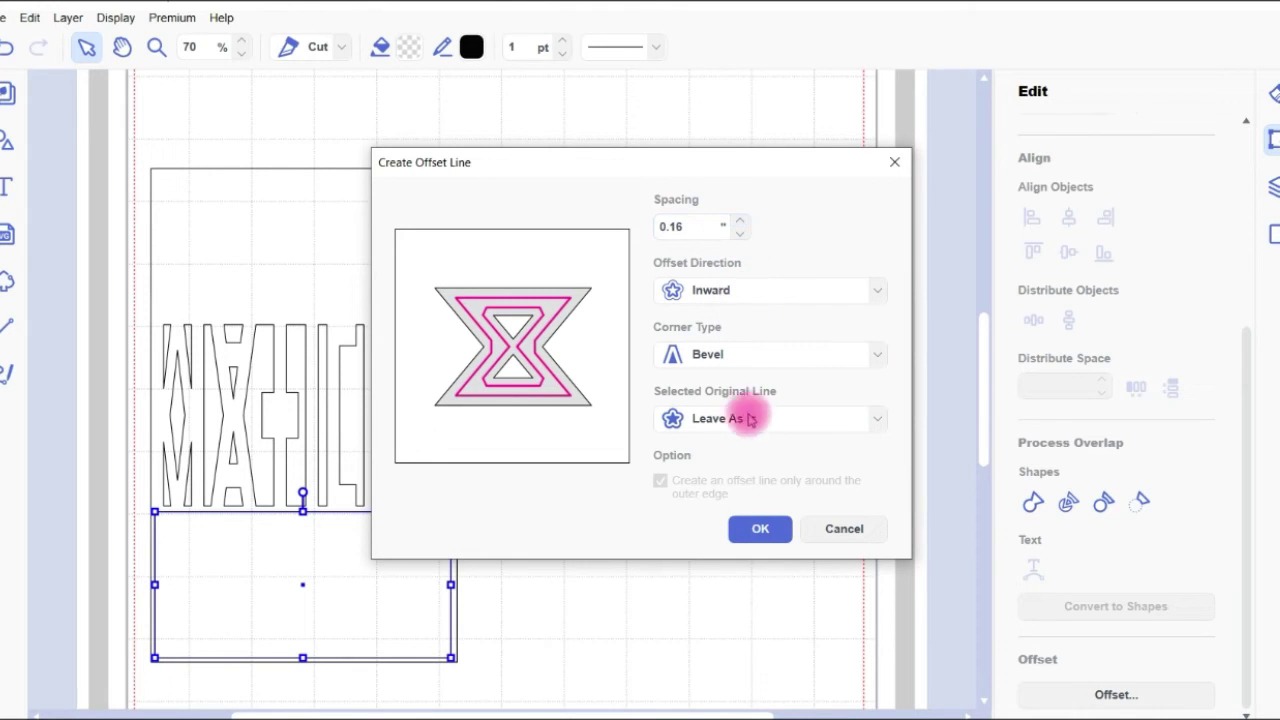
click(761, 531)
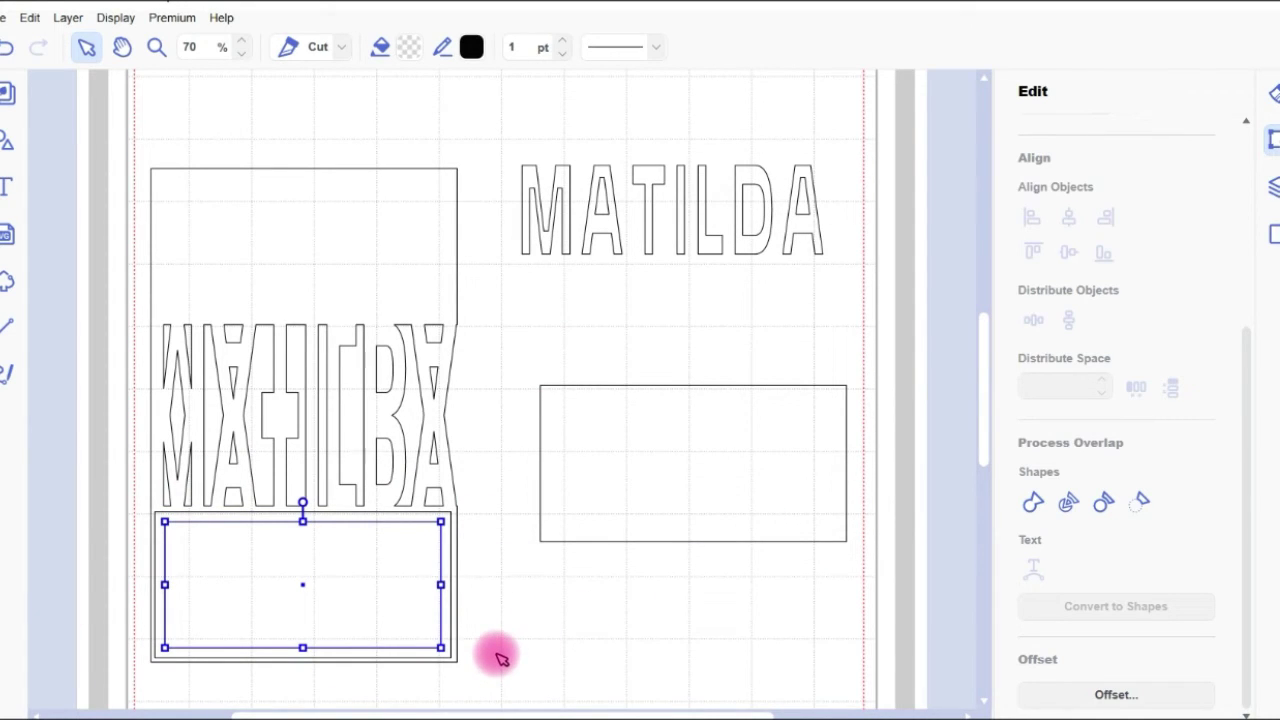
click(716, 488)
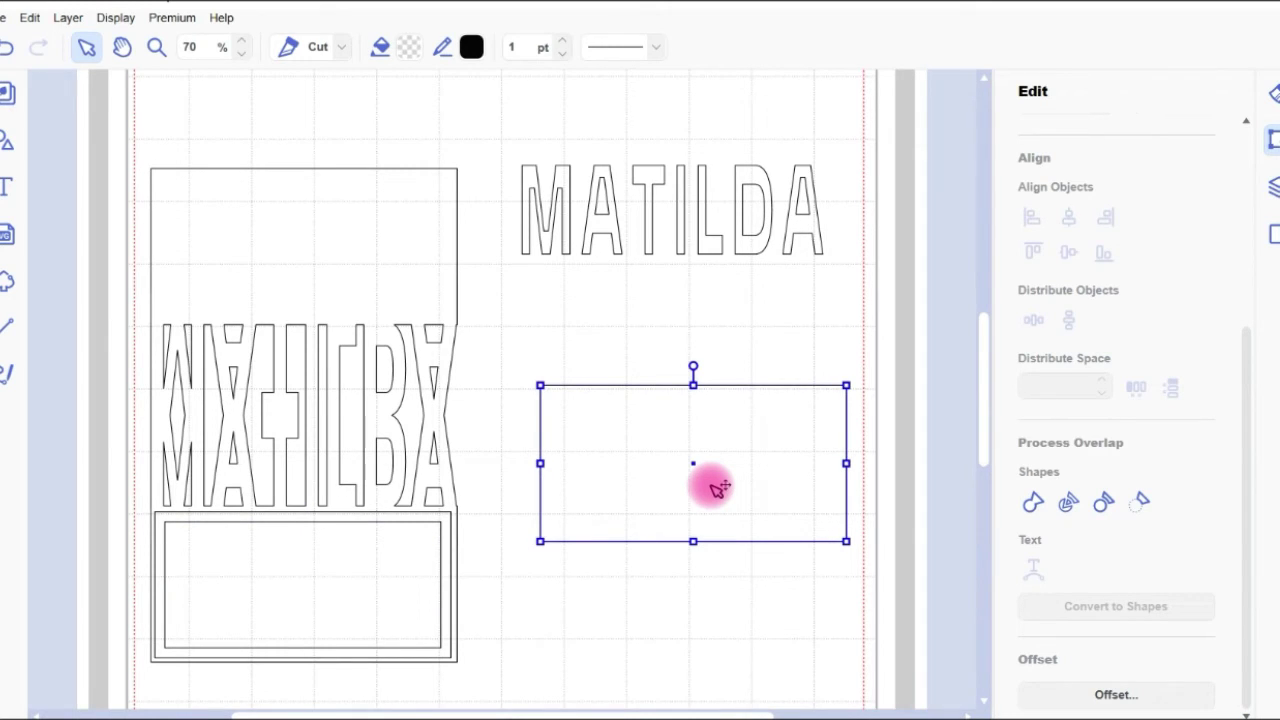
key(Delete)
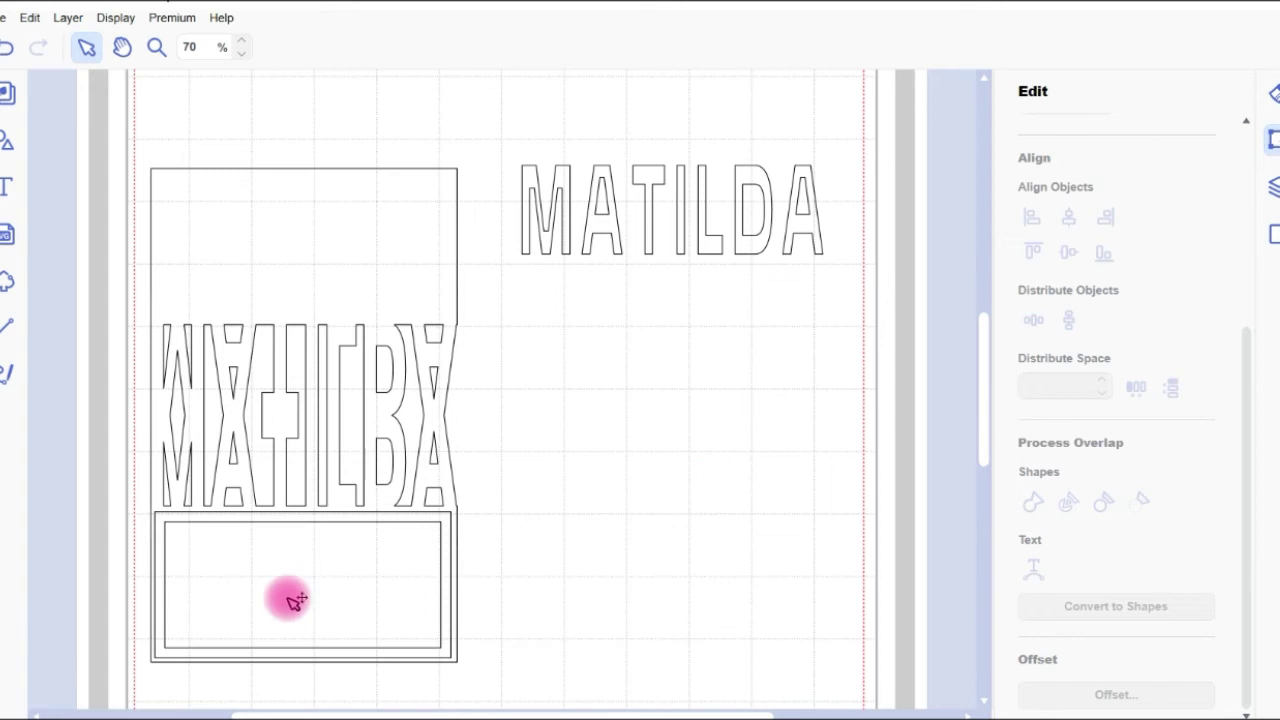
drag(292, 592, 640, 628)
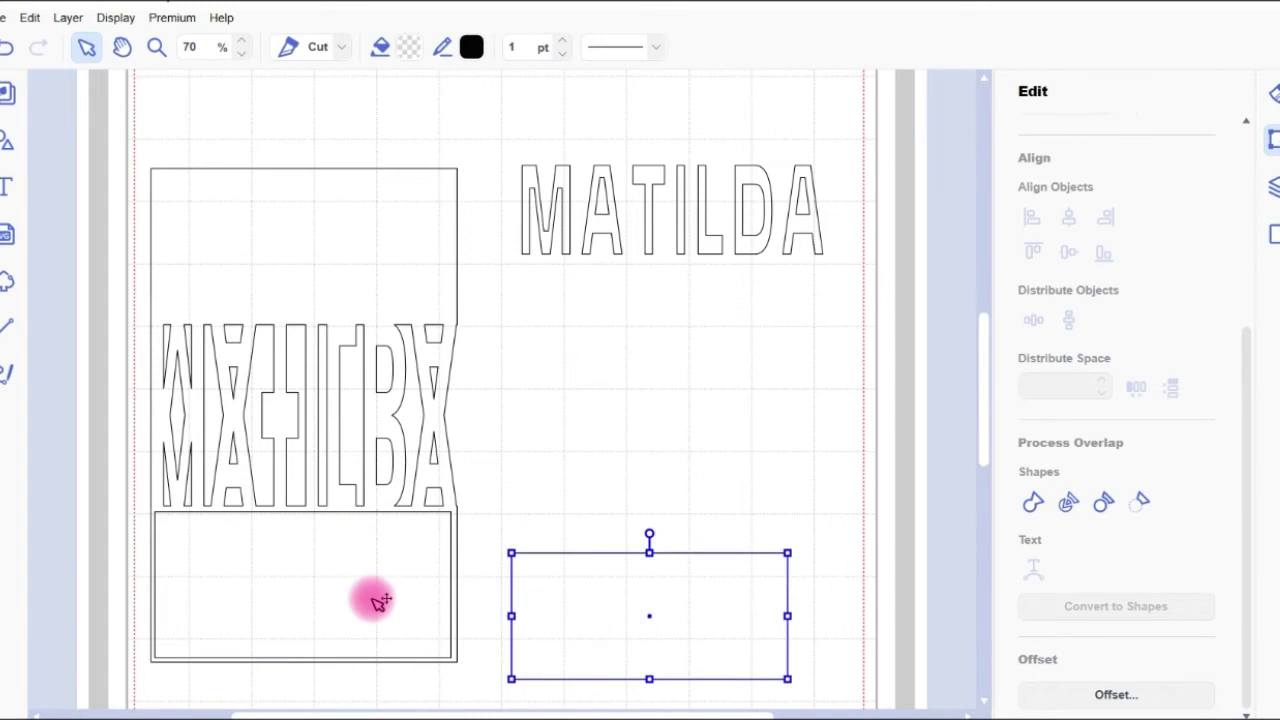
drag(385, 601, 735, 467)
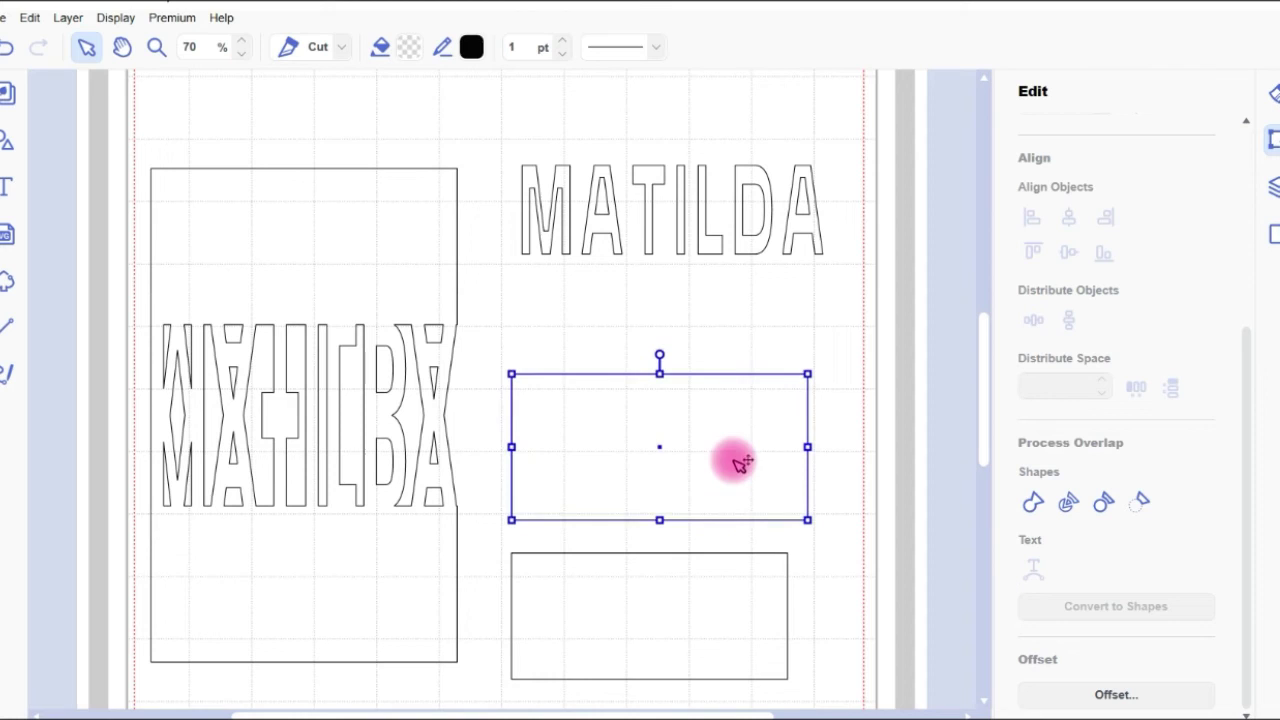
Step: Draw a straight 4.69-inch horizontal line across the card's middle at Y 6.40 inches
click(6, 328)
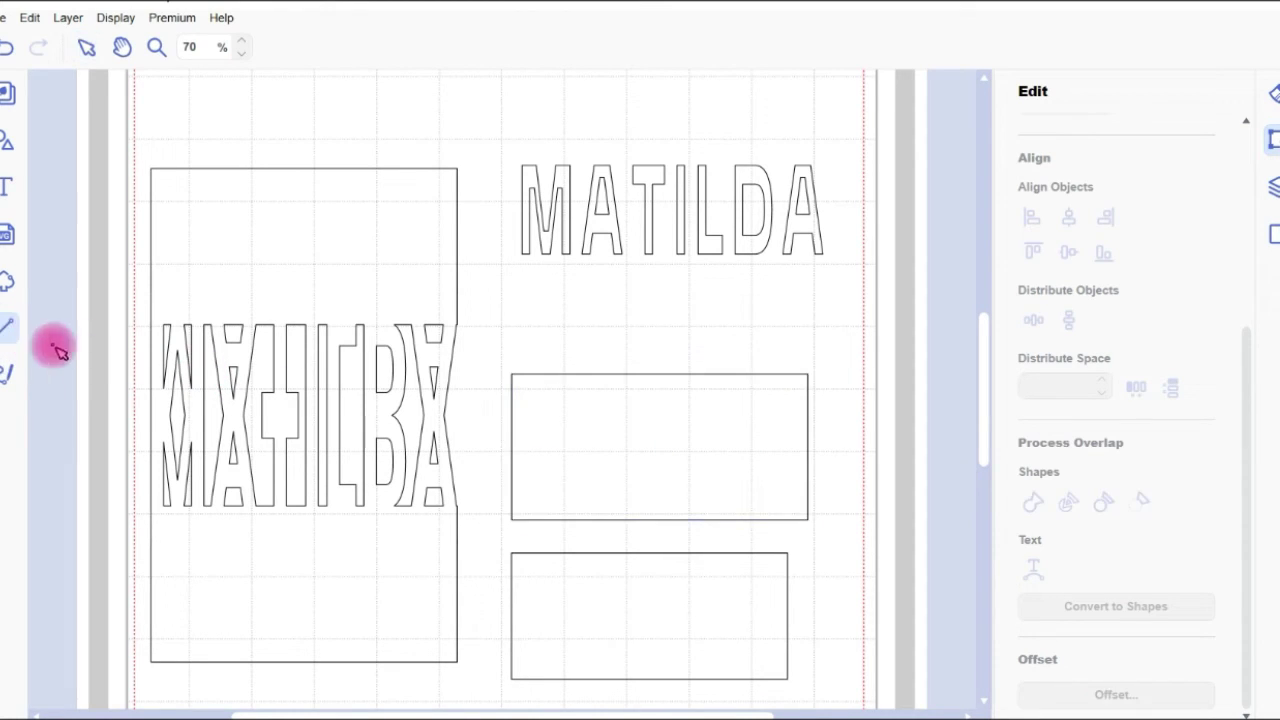
click(150, 414)
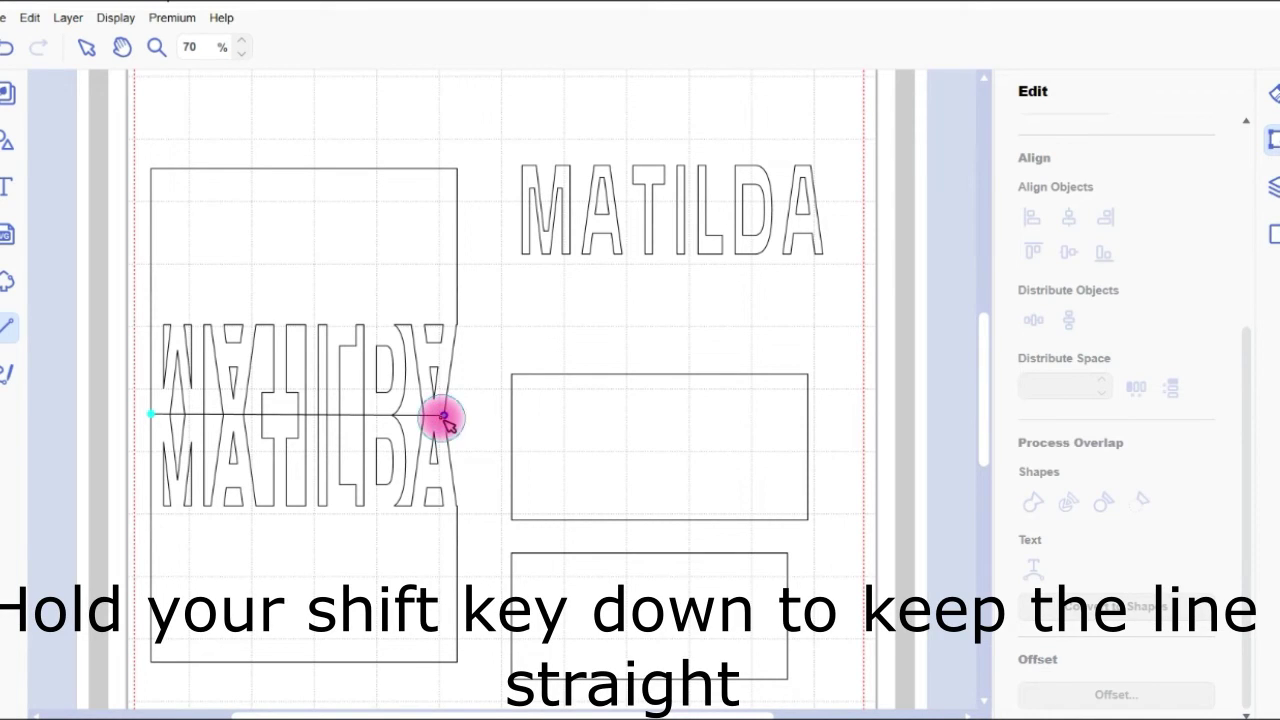
double_click(443, 416)
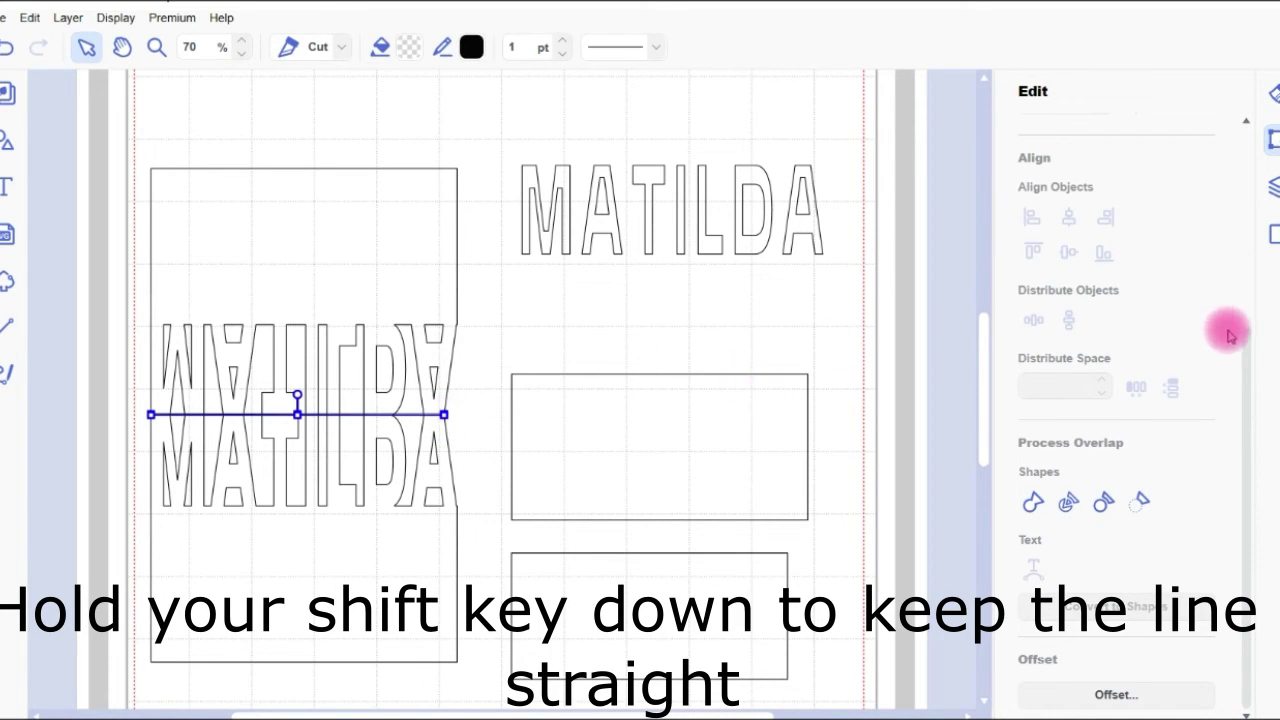
drag(1246, 314, 1240, 117)
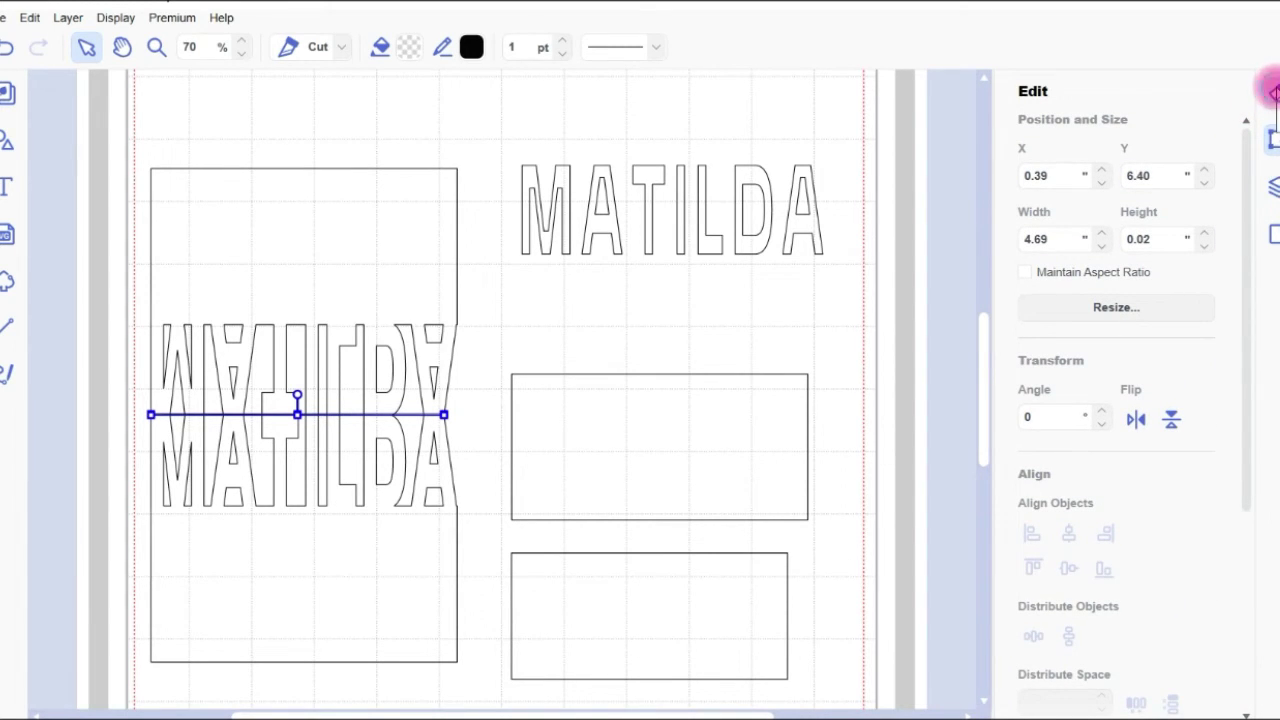
click(1272, 92)
Step: Make the line dashed and align it to the card's vertical middle as the fold line
click(1206, 378)
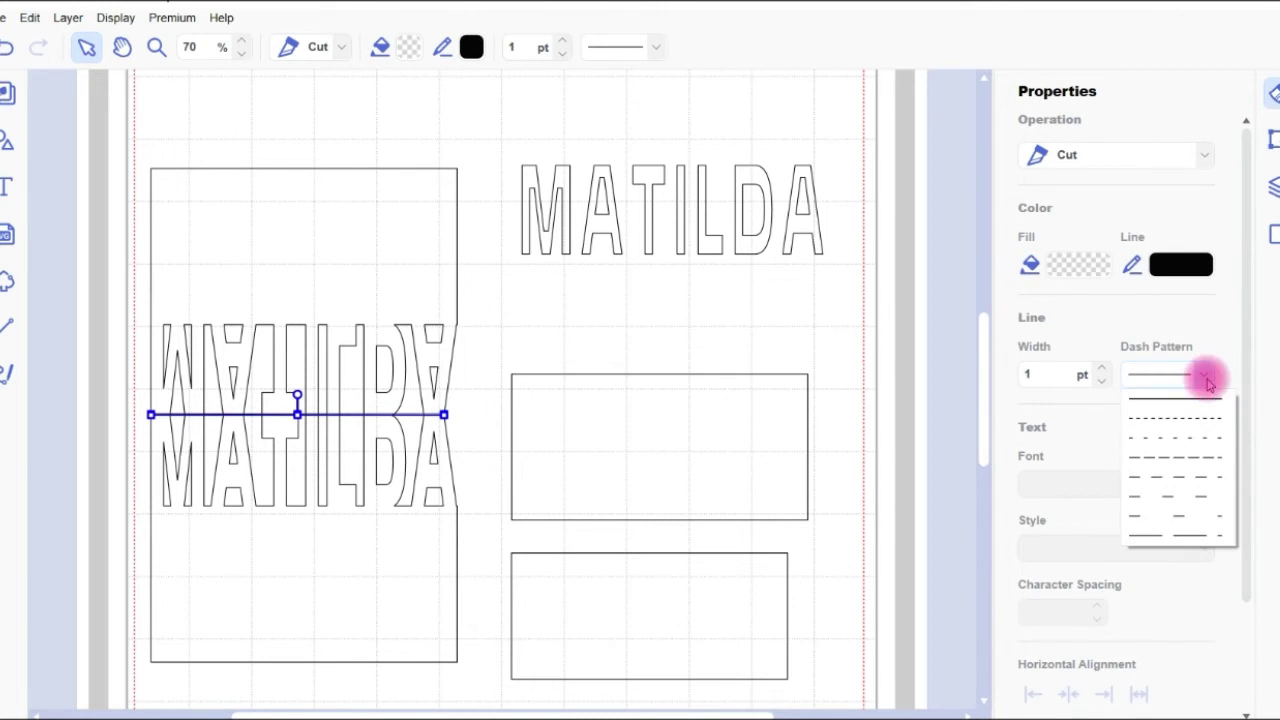
click(1180, 438)
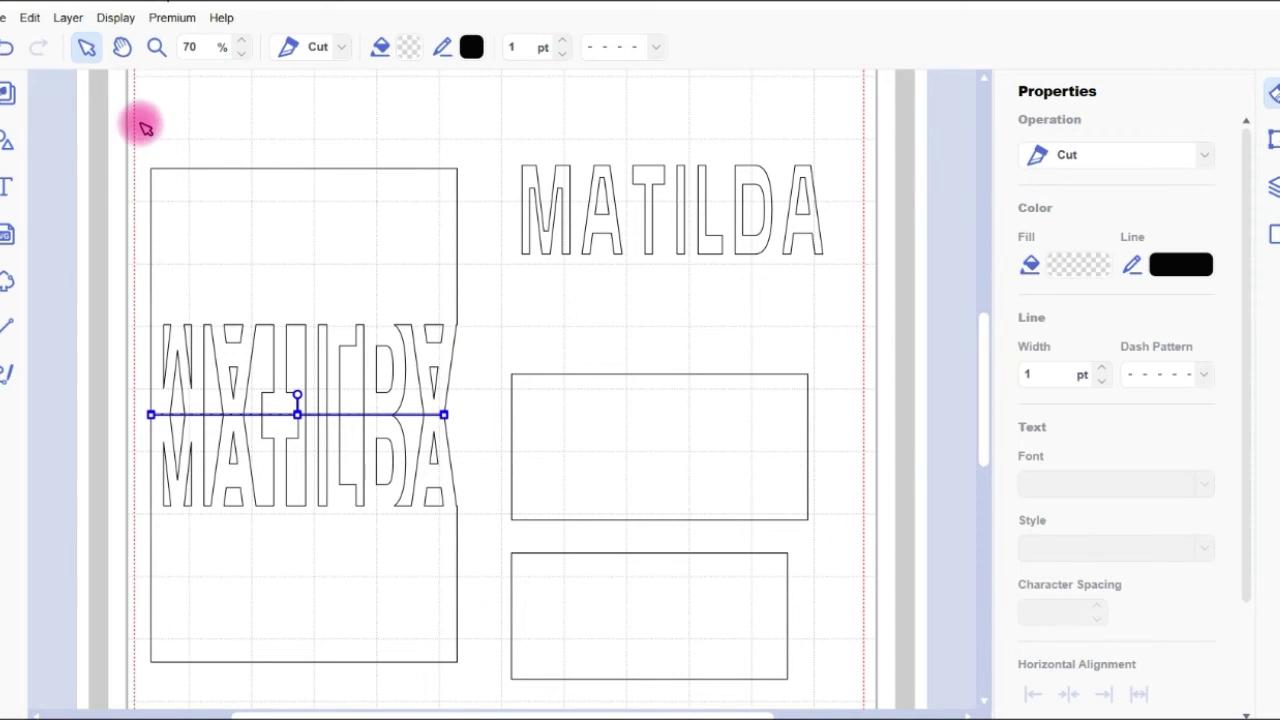
drag(140, 123, 349, 654)
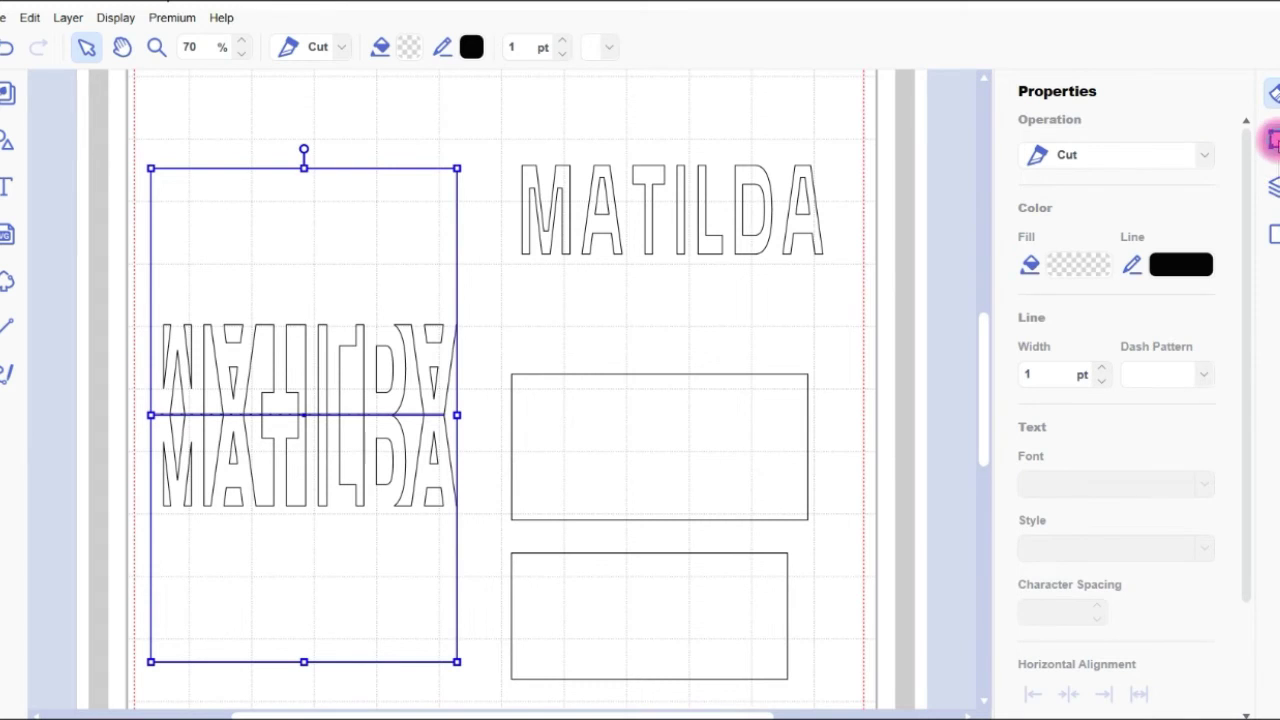
click(1274, 139)
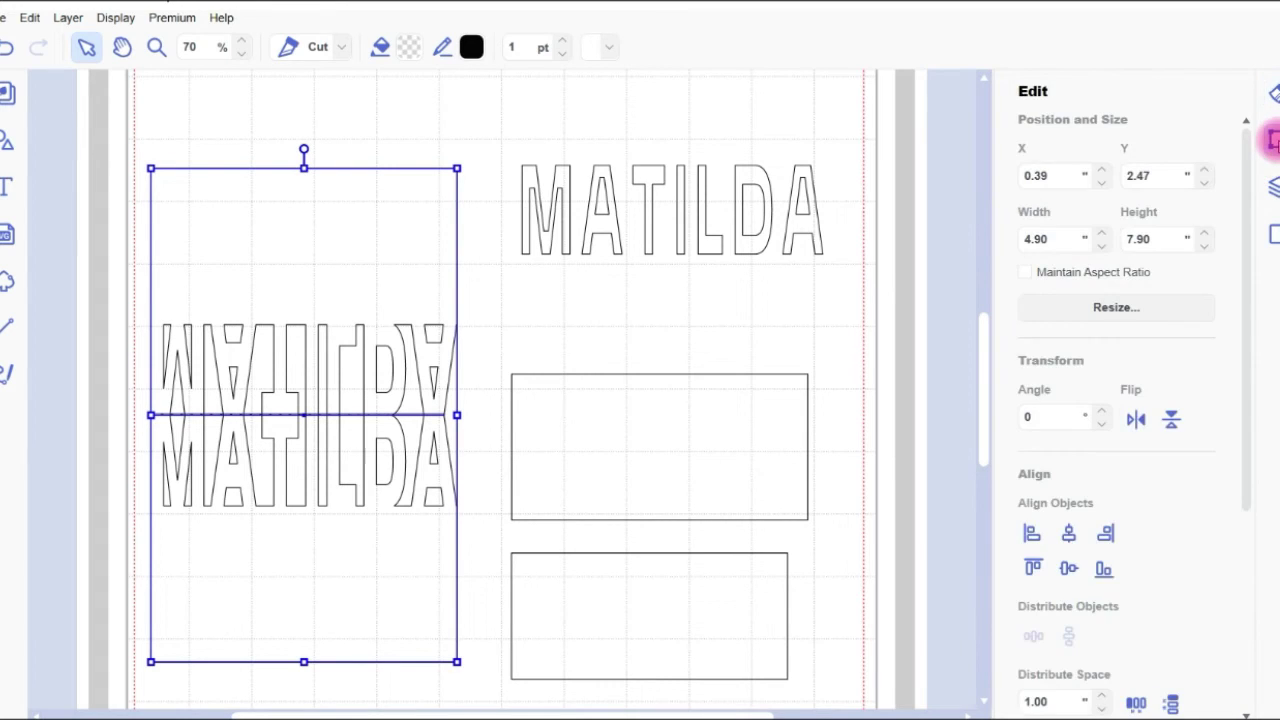
click(1071, 570)
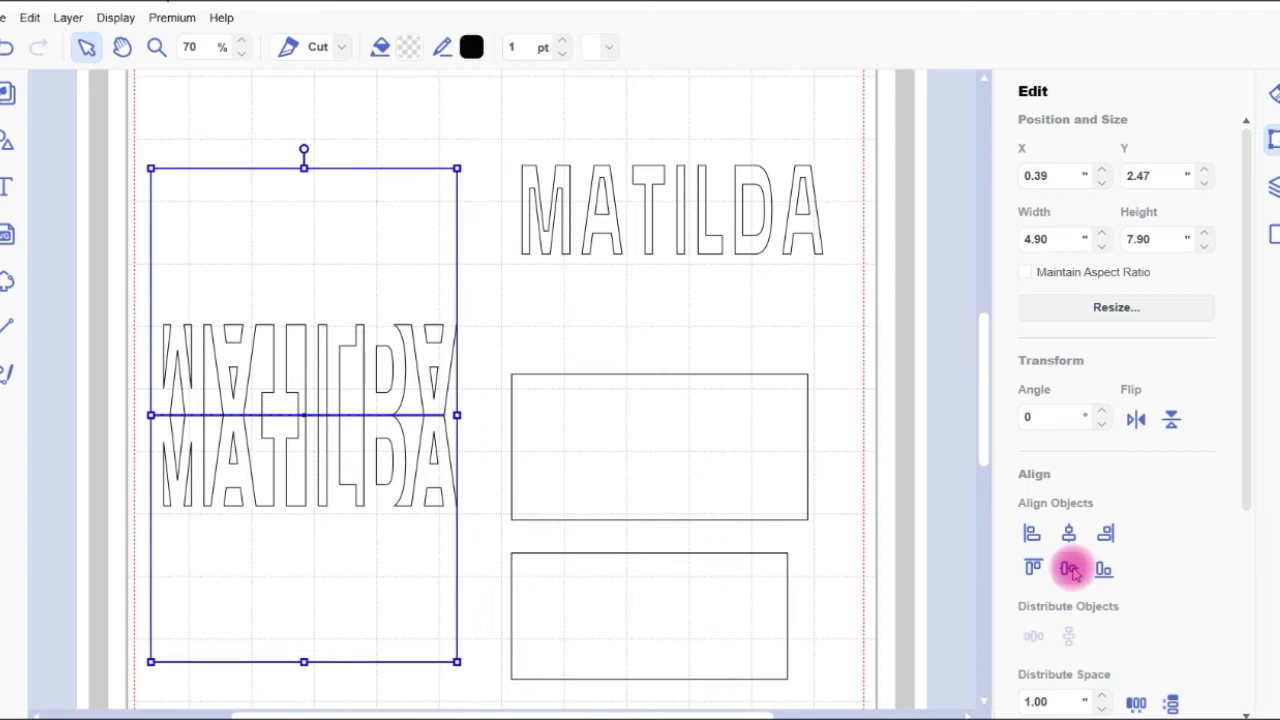
Step: Nest the smaller inset rectangle inside the larger one and move the pair to the card's bottom
click(729, 317)
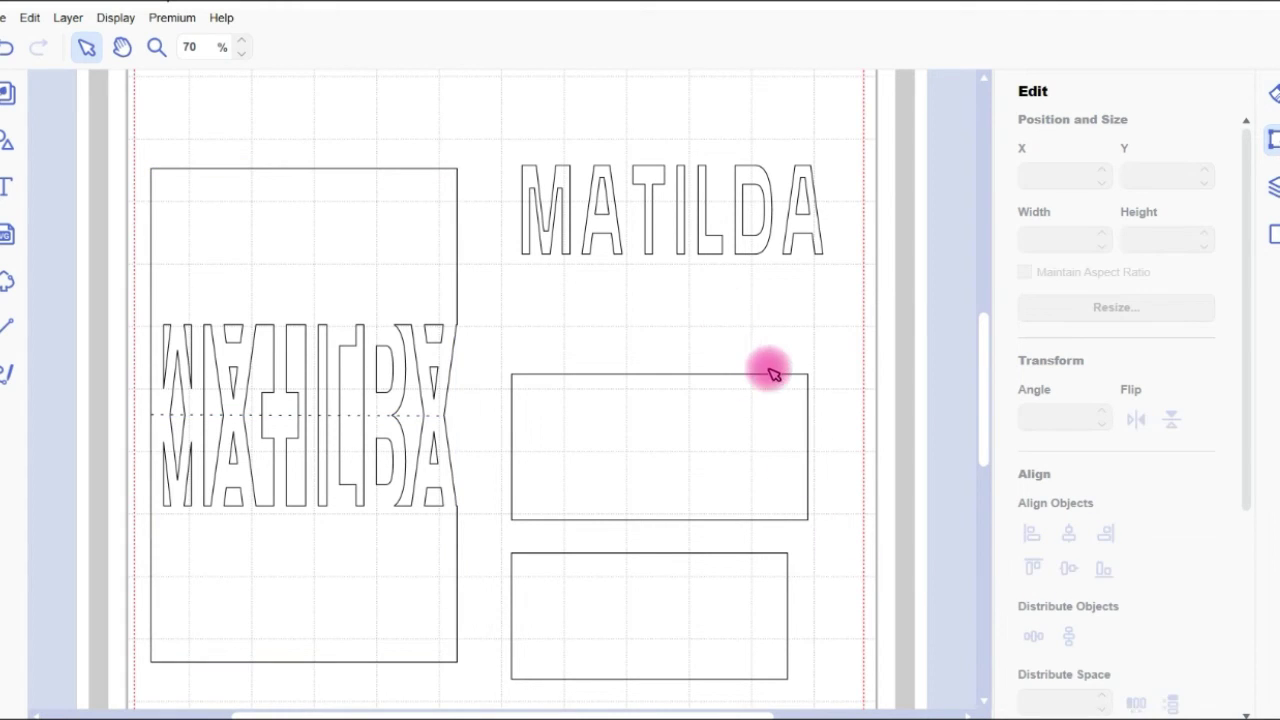
drag(723, 637, 729, 460)
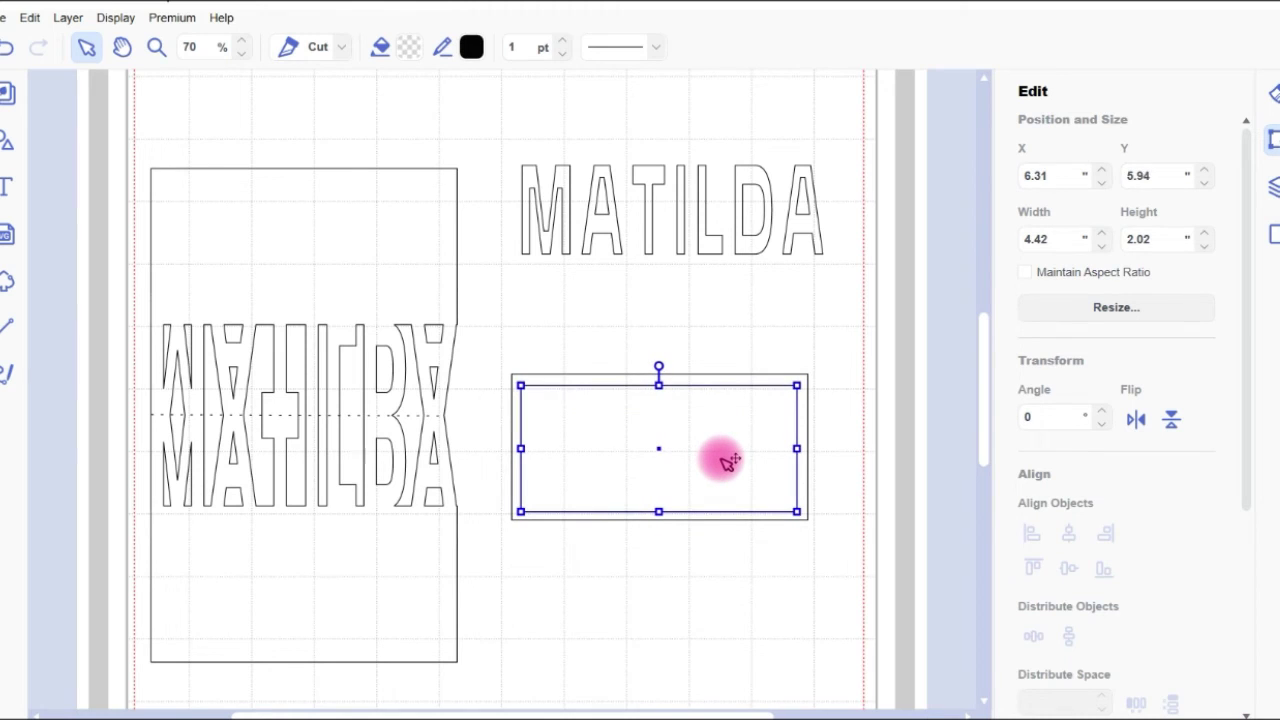
drag(537, 337, 351, 604)
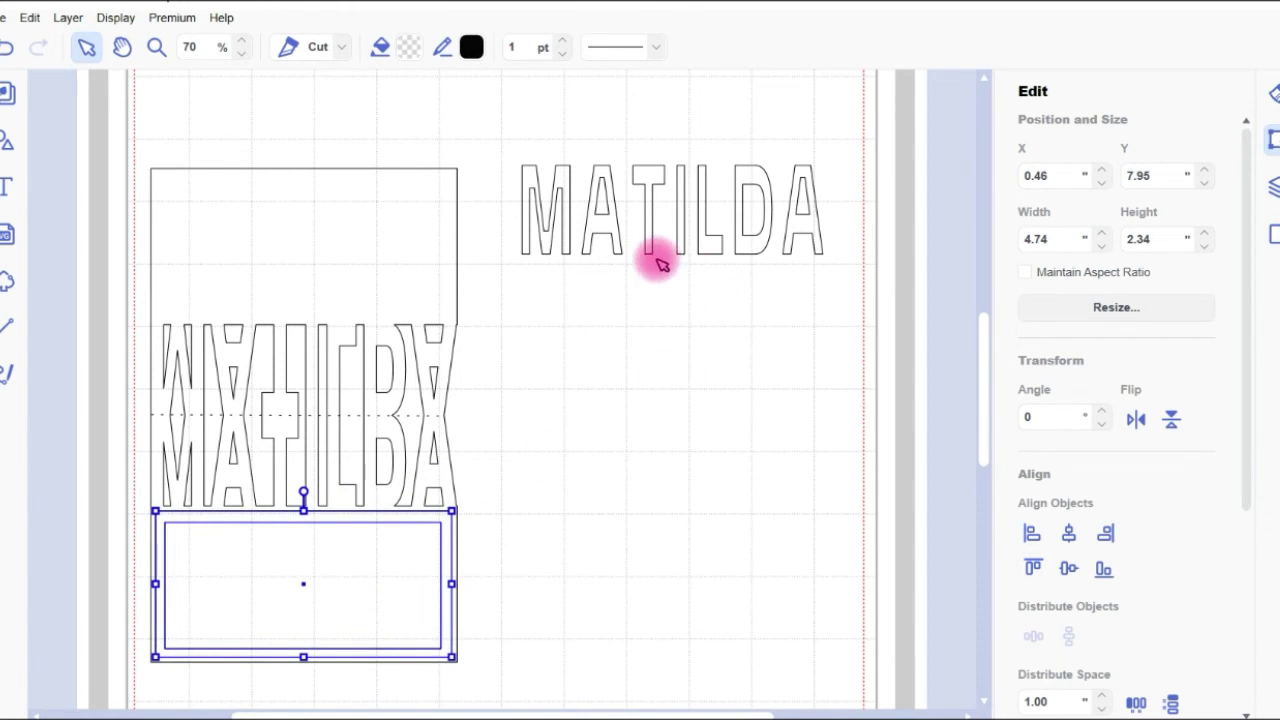
drag(622, 230, 613, 201)
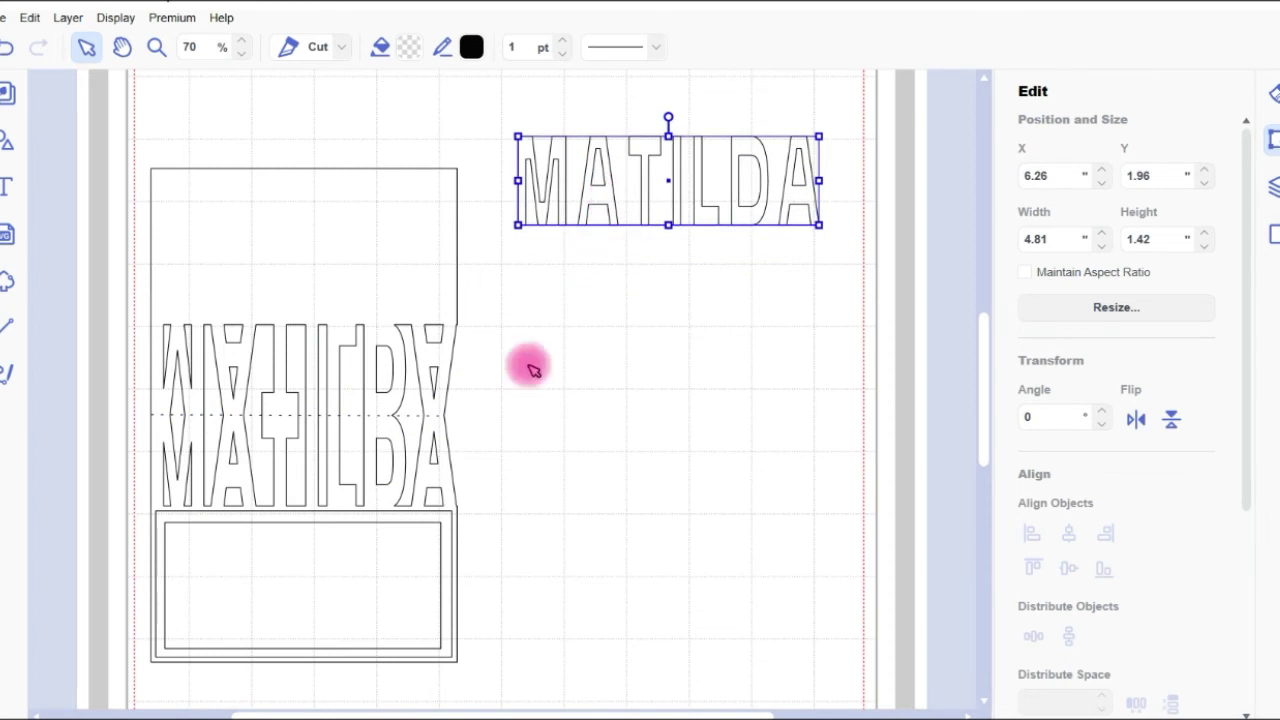
Step: Reposition the two rectangles to the right below MATILDA and save the project under a new name
drag(311, 600, 676, 349)
drag(255, 636, 507, 632)
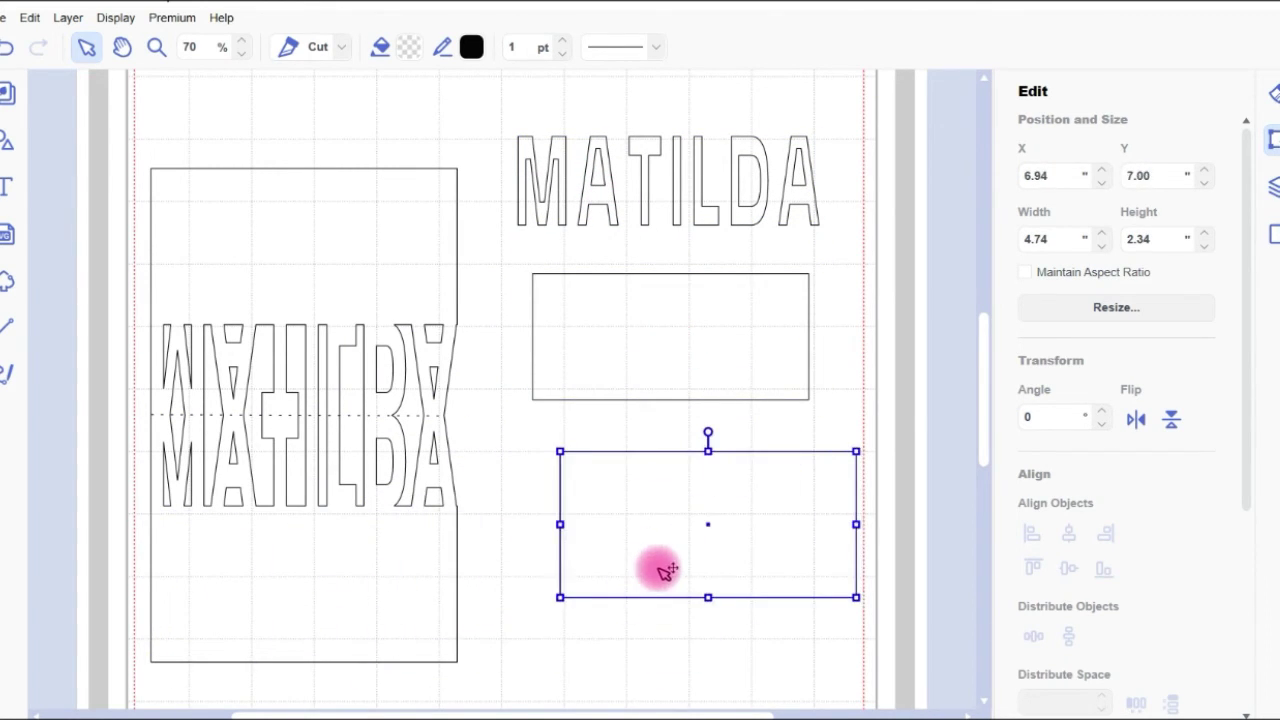
drag(663, 570, 638, 563)
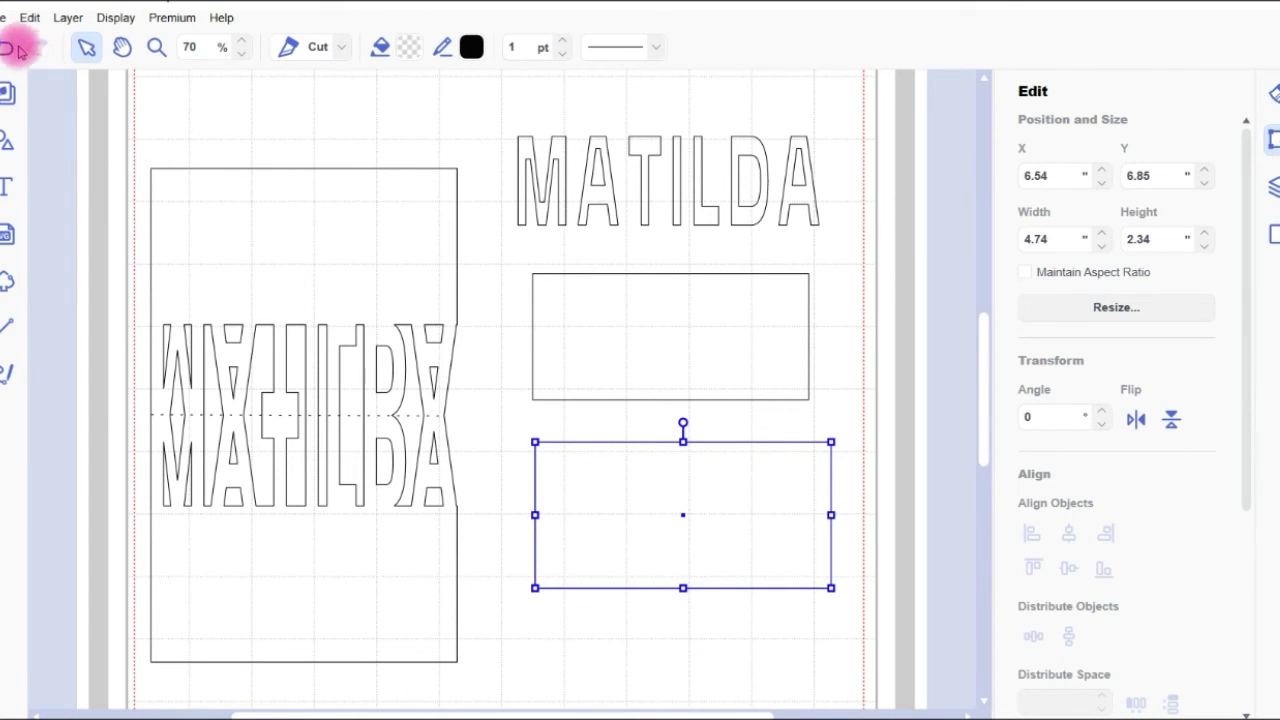
click(4, 18)
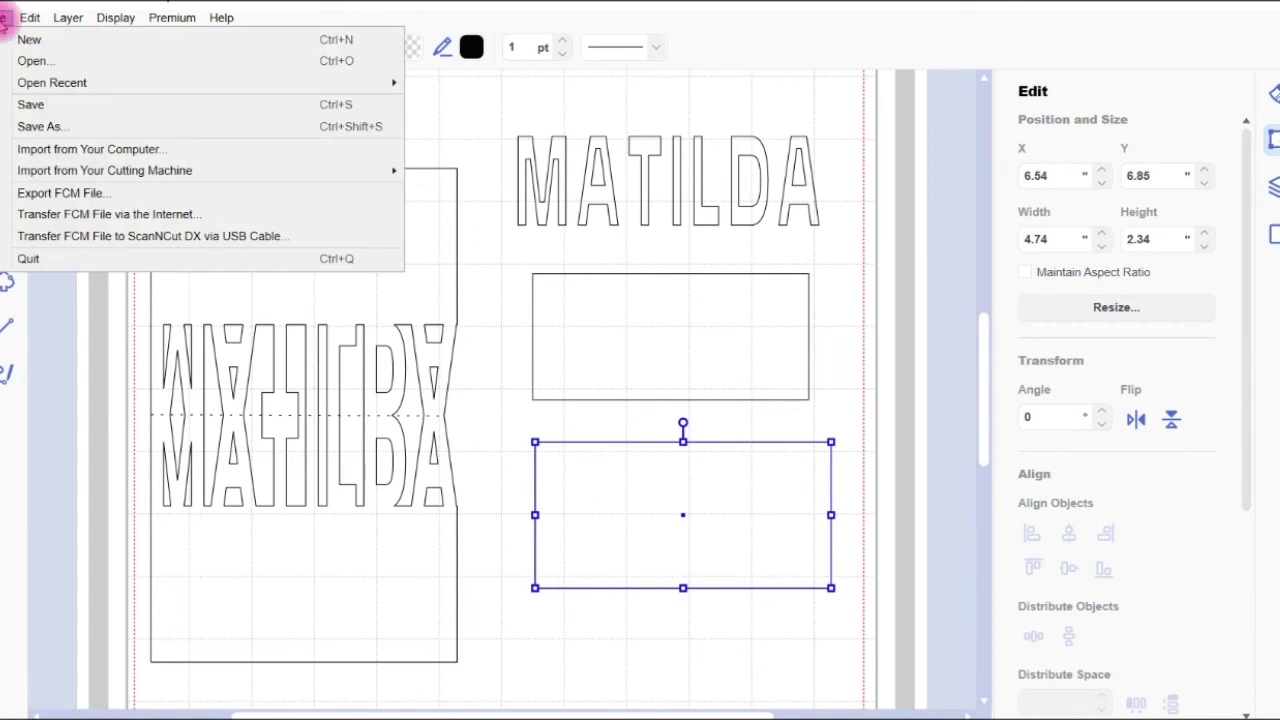
click(45, 127)
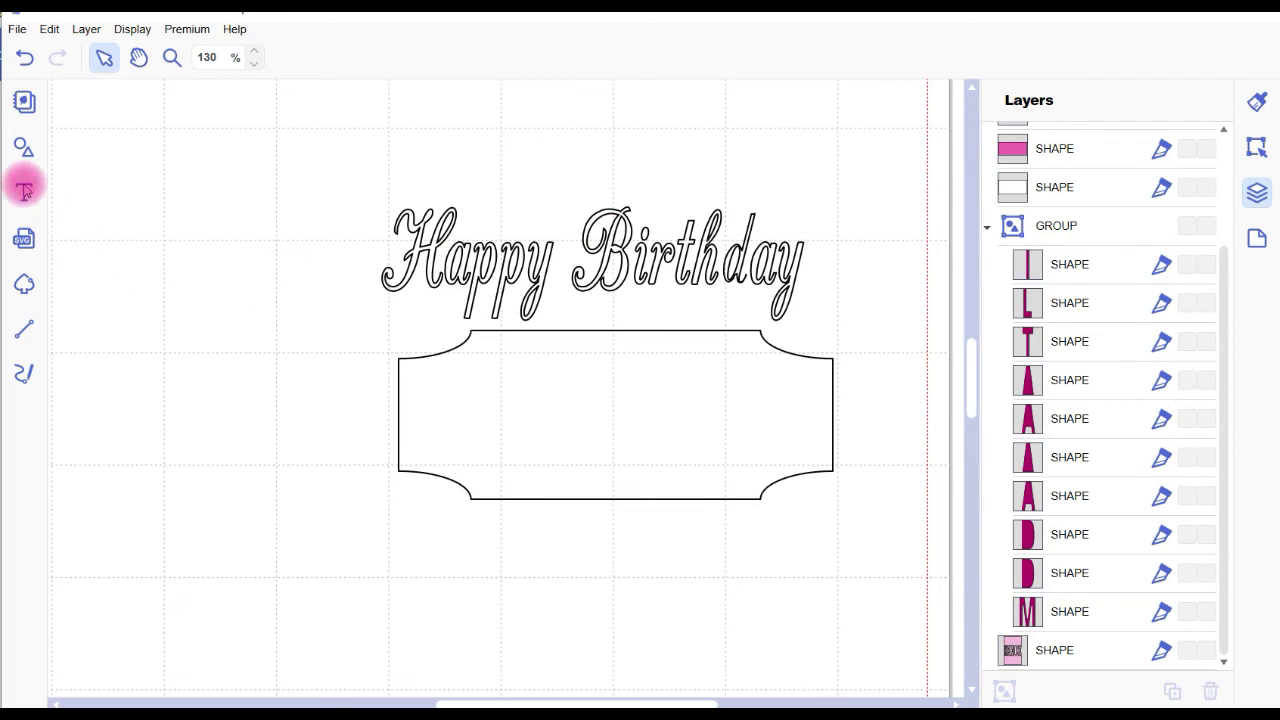
Step: Add the bracket-cornered shape from the basic shapes library onto the canvas
click(24, 146)
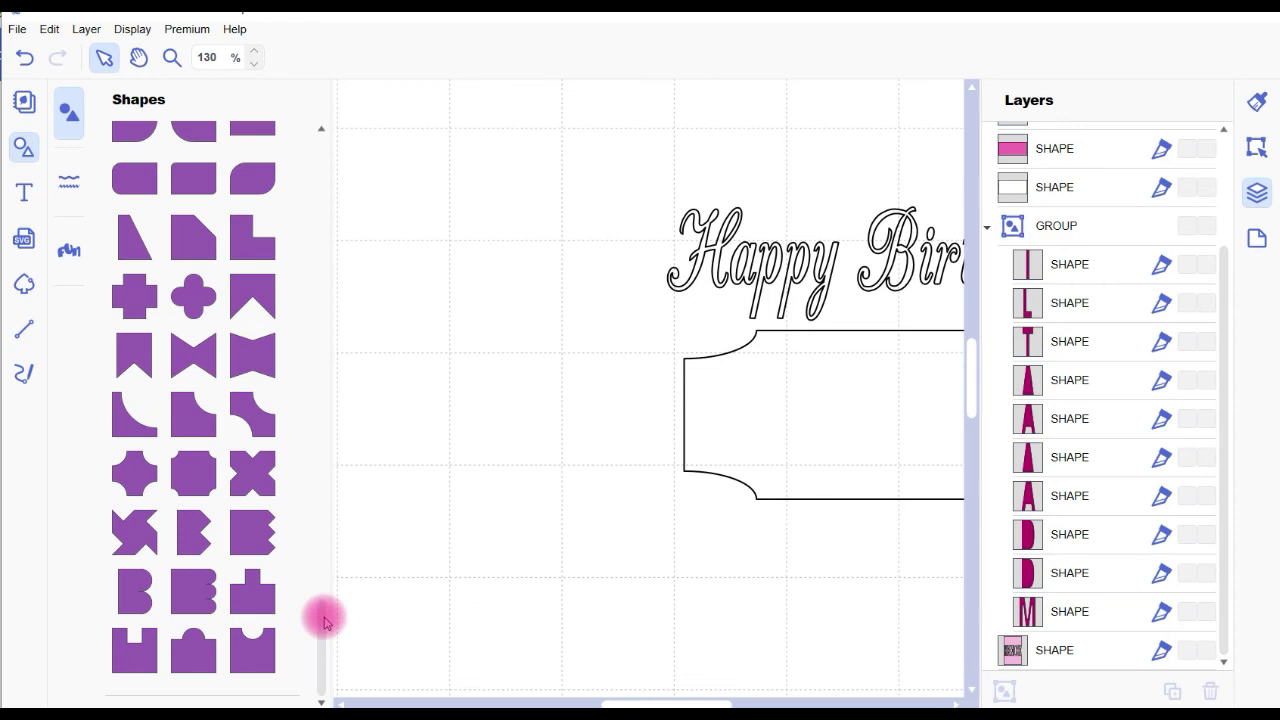
drag(324, 622, 287, 594)
scroll(287, 594, down, 2)
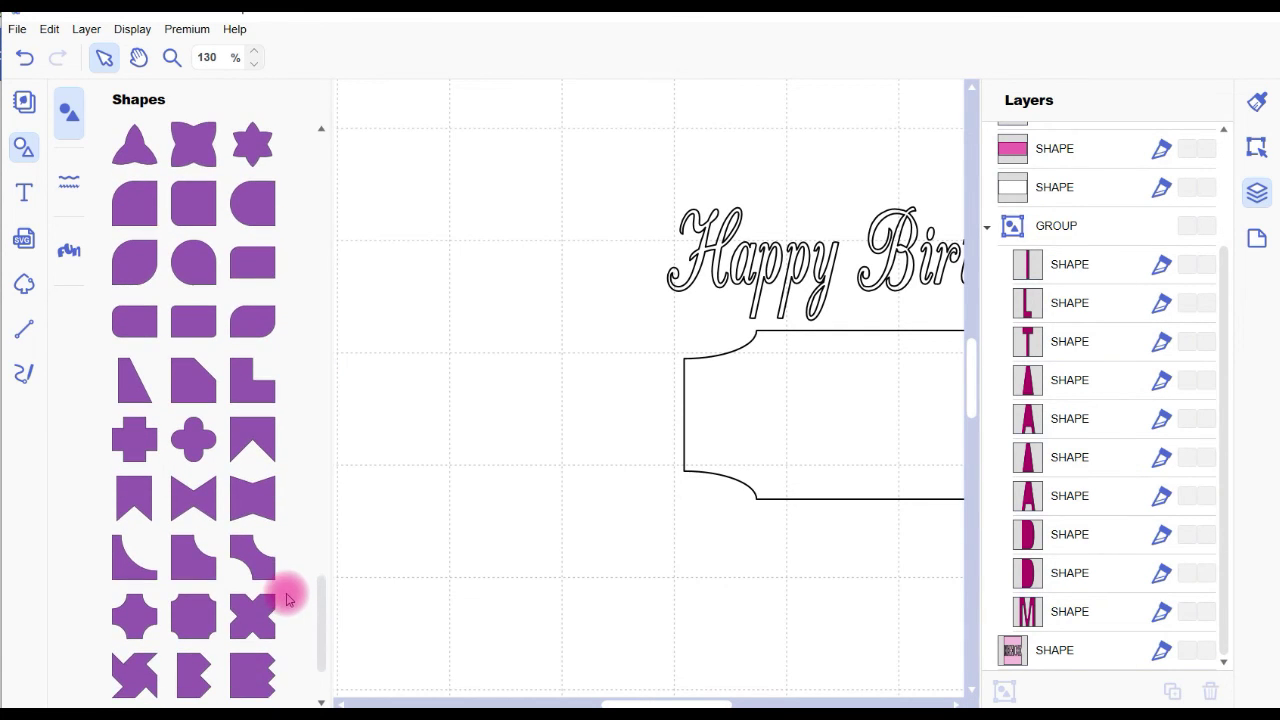
click(186, 608)
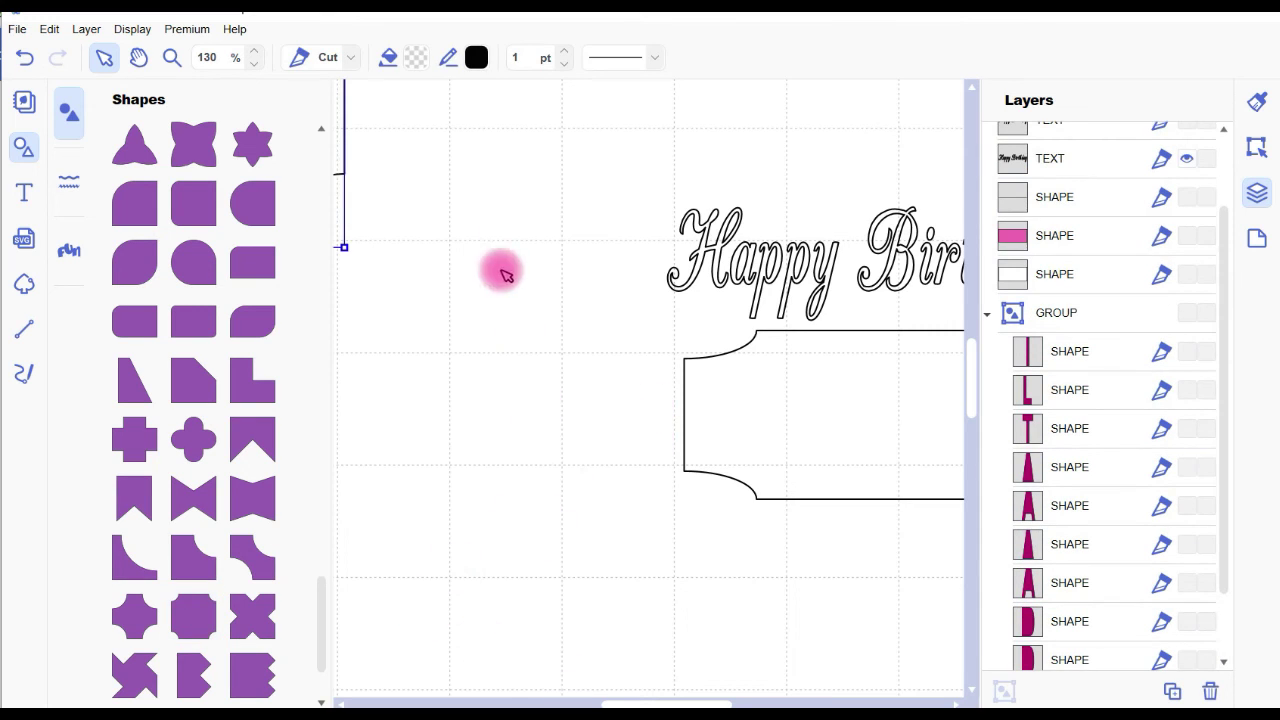
drag(344, 153, 507, 359)
drag(400, 180, 543, 380)
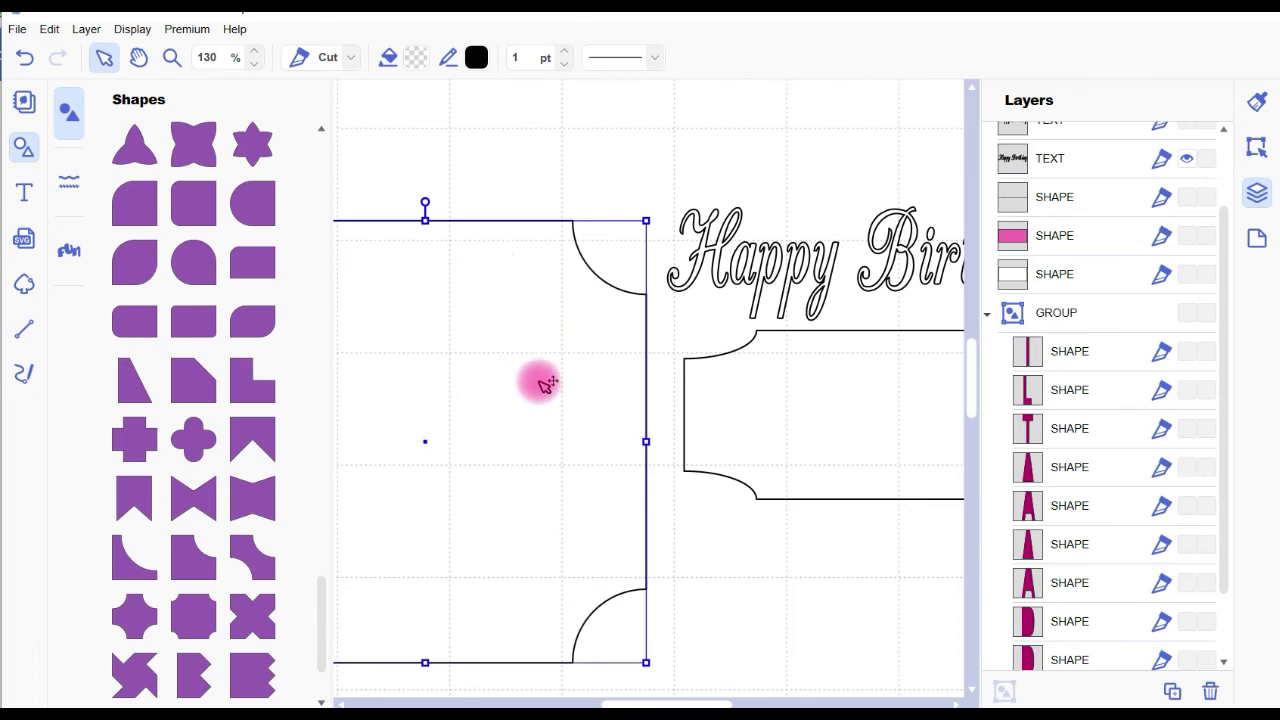
Step: Shorten and narrow the trial bracket shape, then delete it
drag(425, 220, 425, 417)
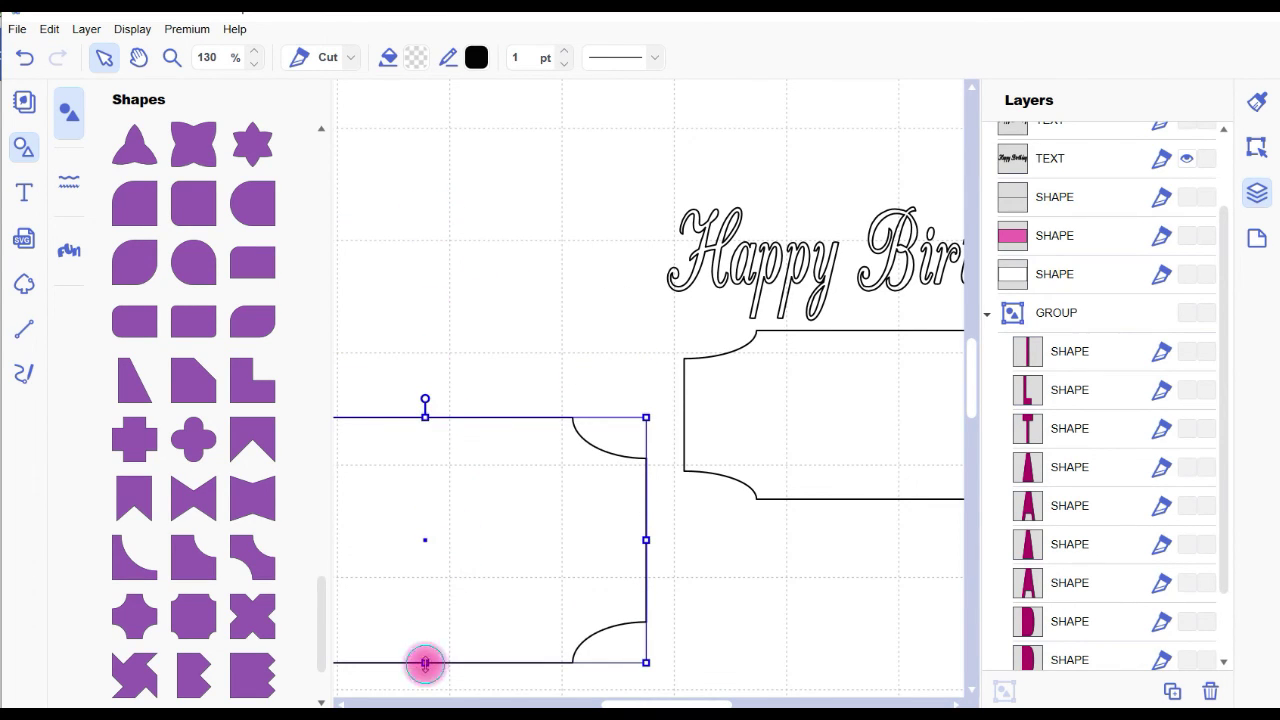
drag(425, 663, 425, 599)
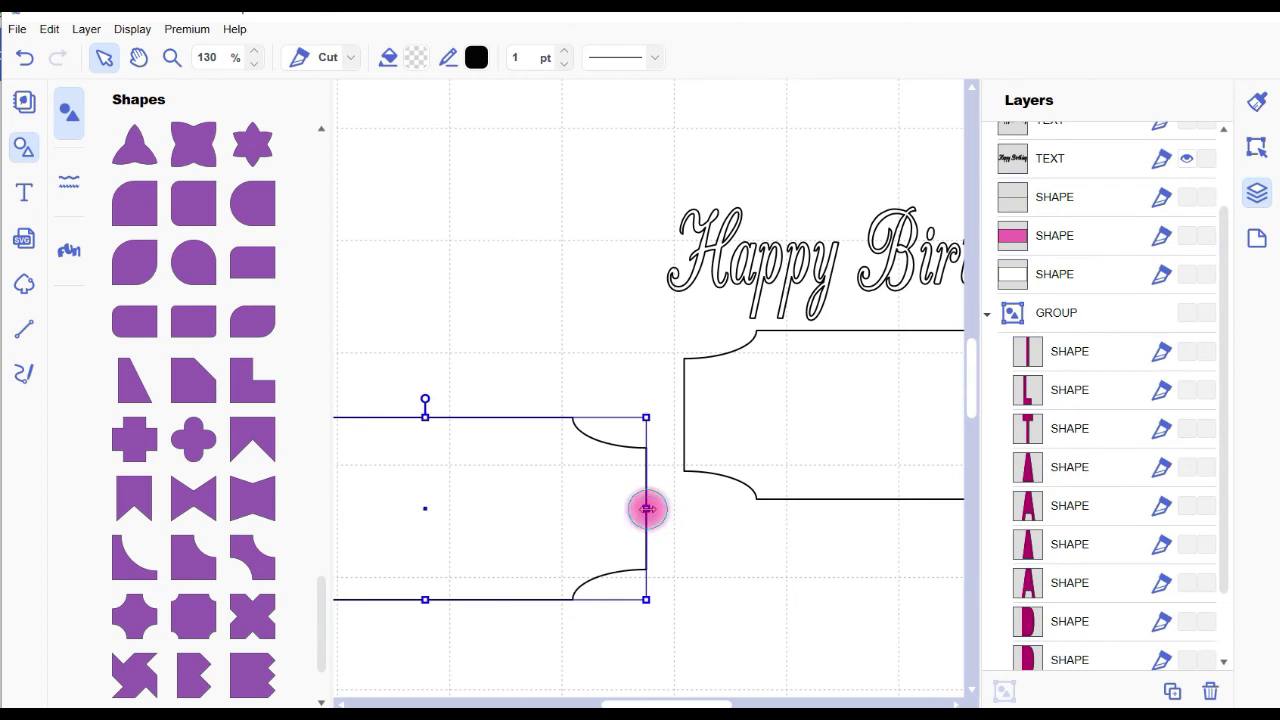
drag(647, 509, 531, 509)
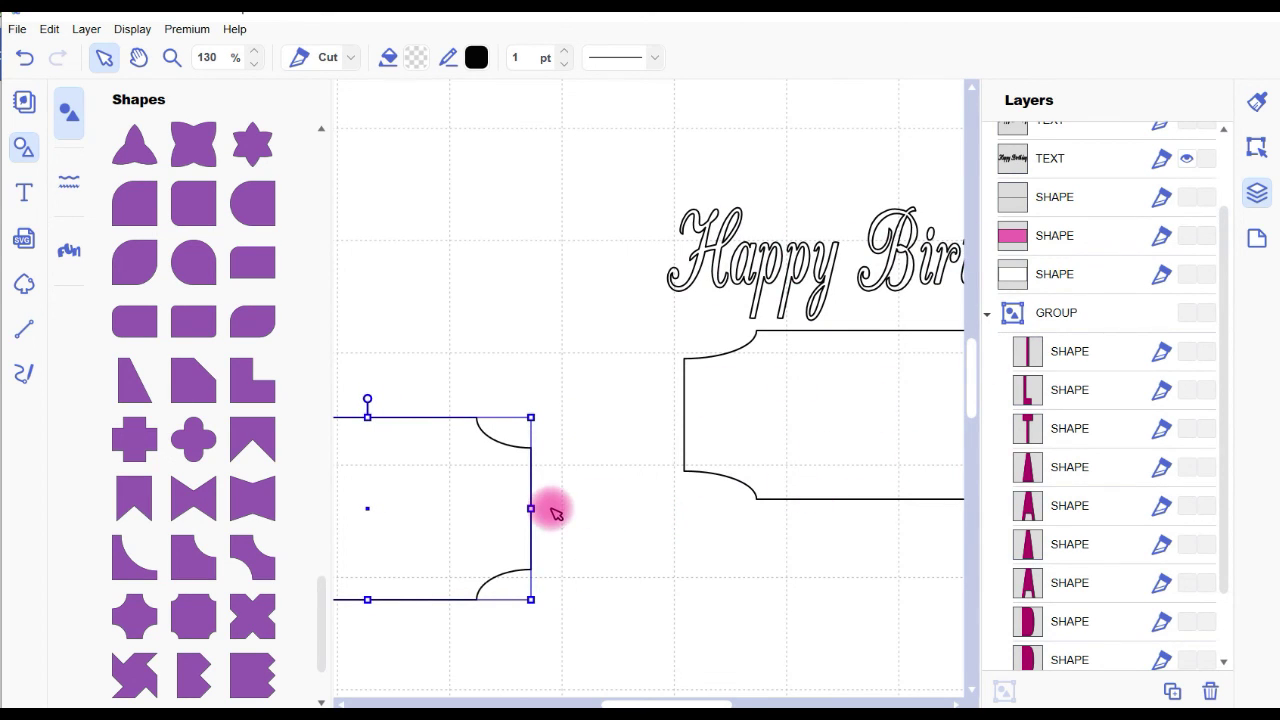
key(Delete)
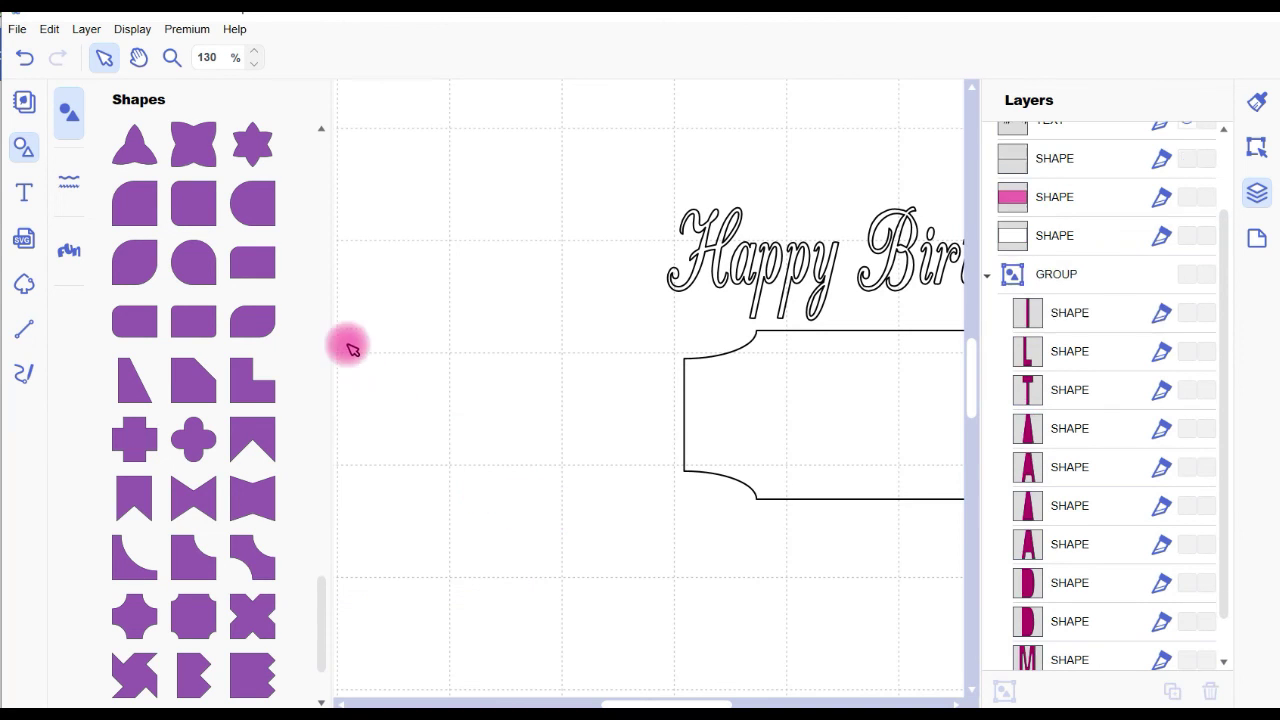
click(24, 193)
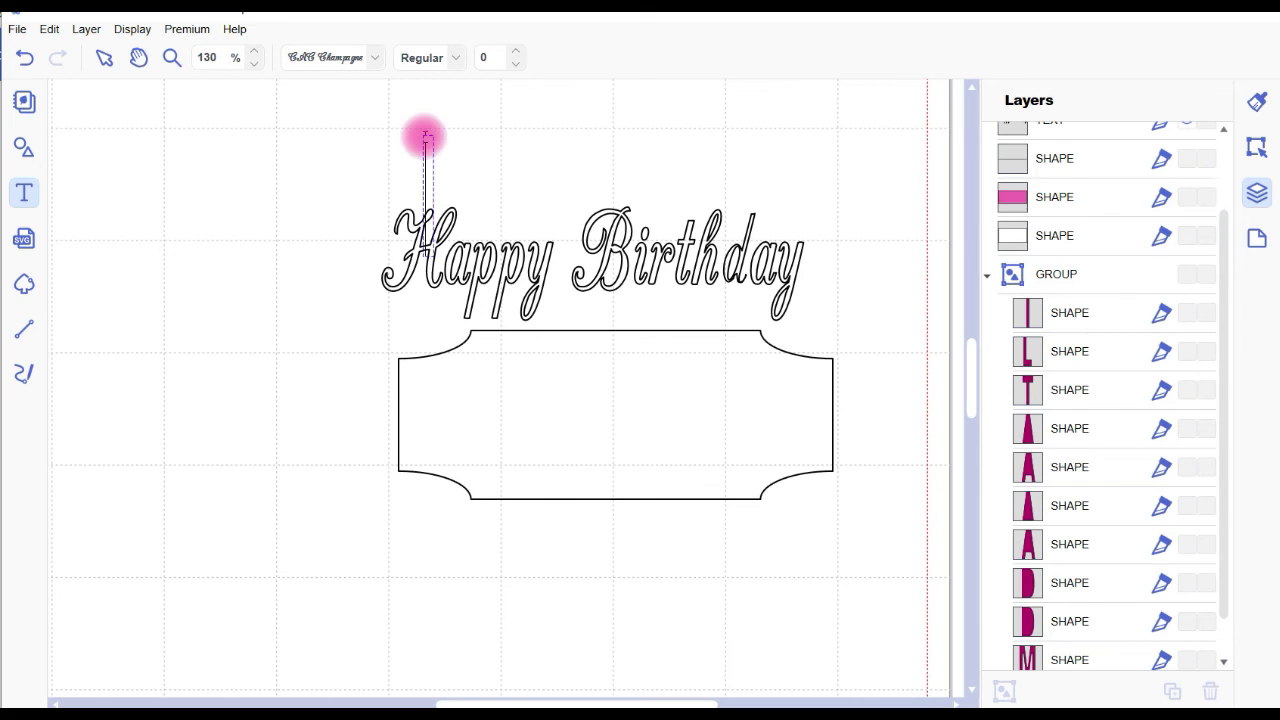
Step: Type a new 'Happy Birthday' text above the outlined title, correcting the typo
key(Escape)
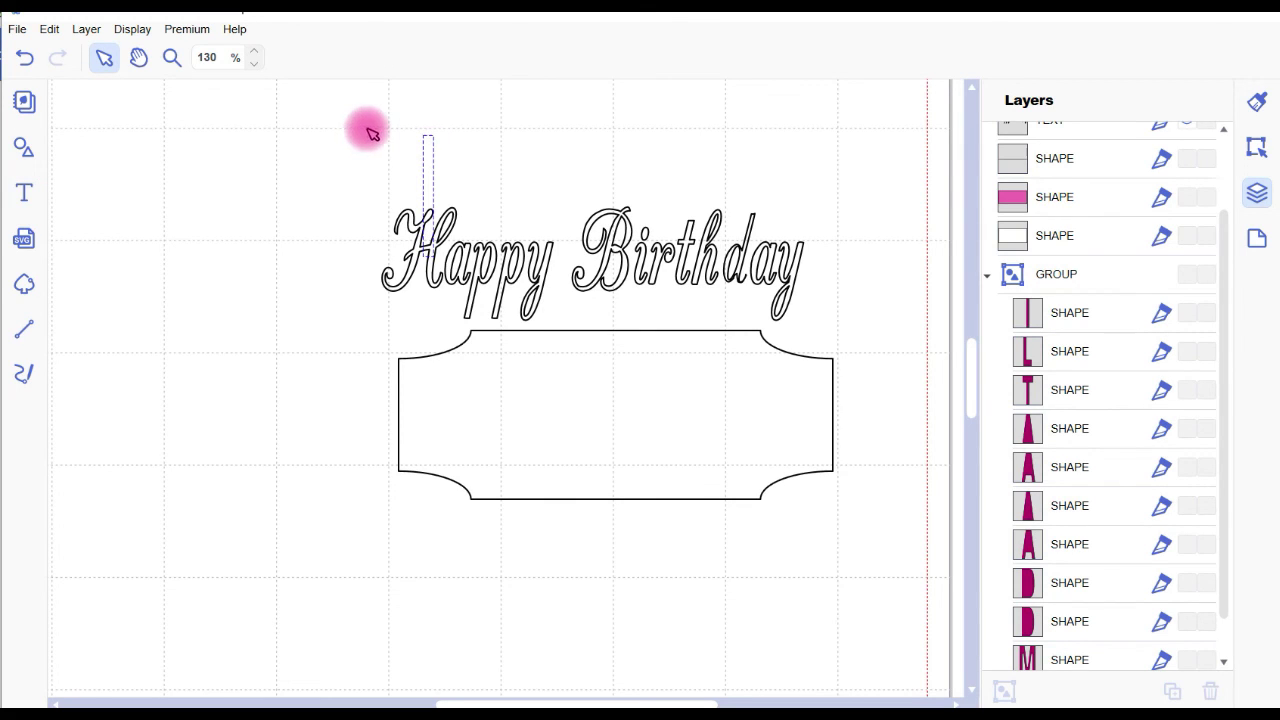
click(393, 133)
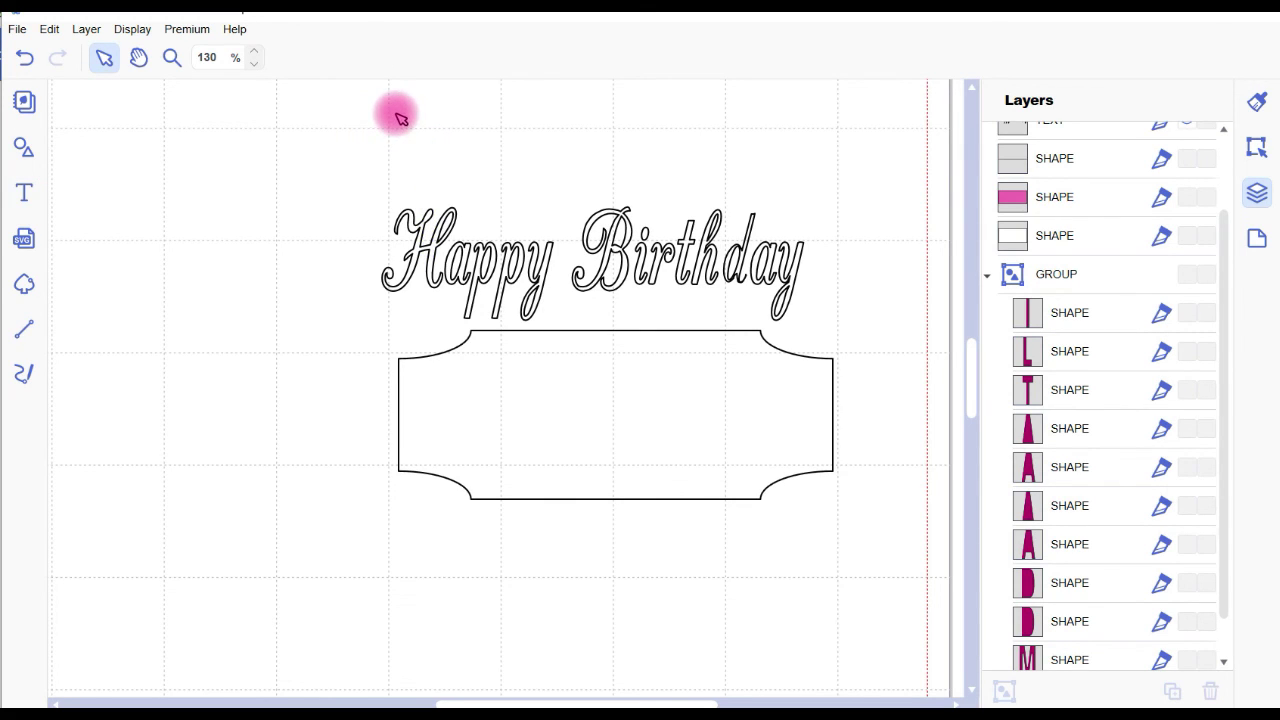
click(24, 192)
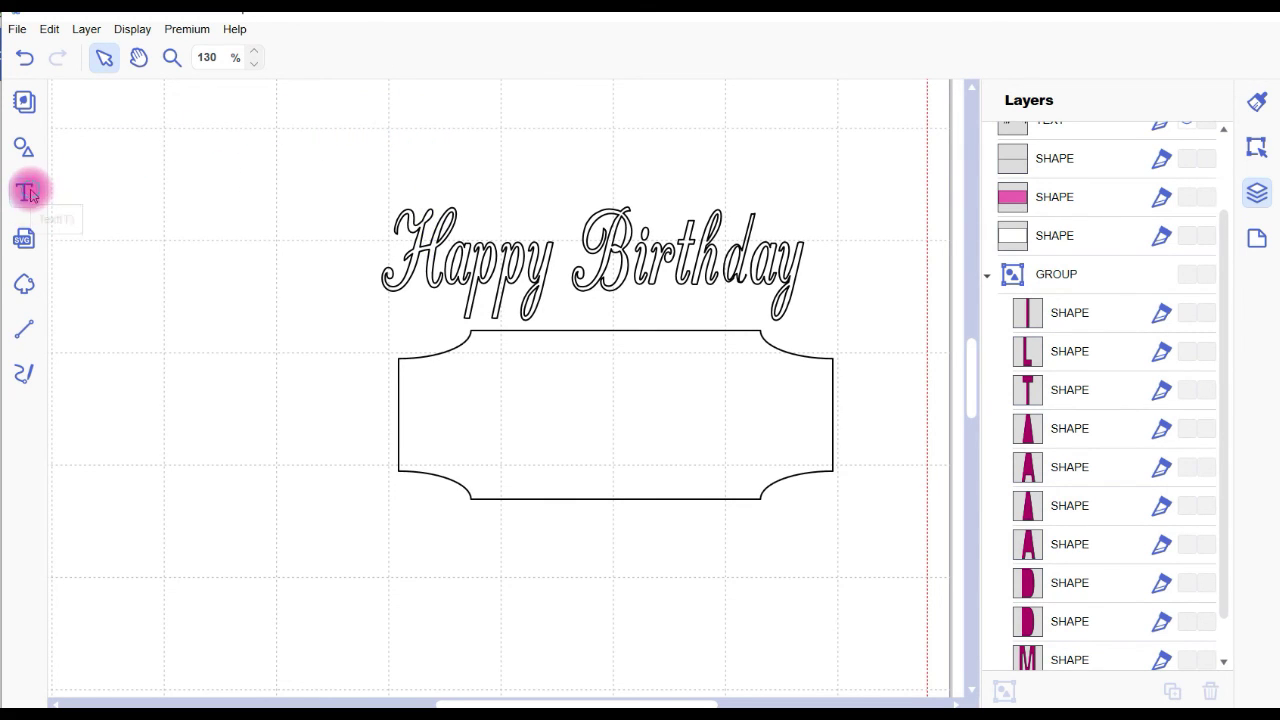
click(440, 105)
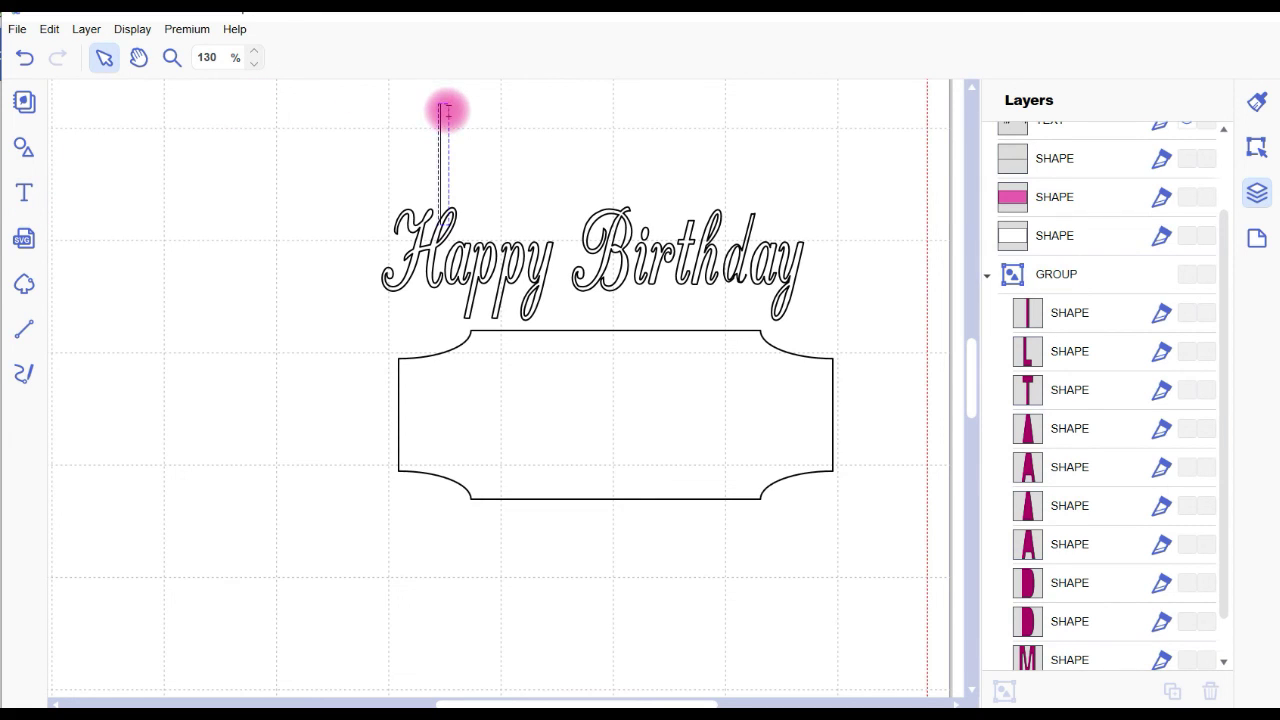
text(Happy)
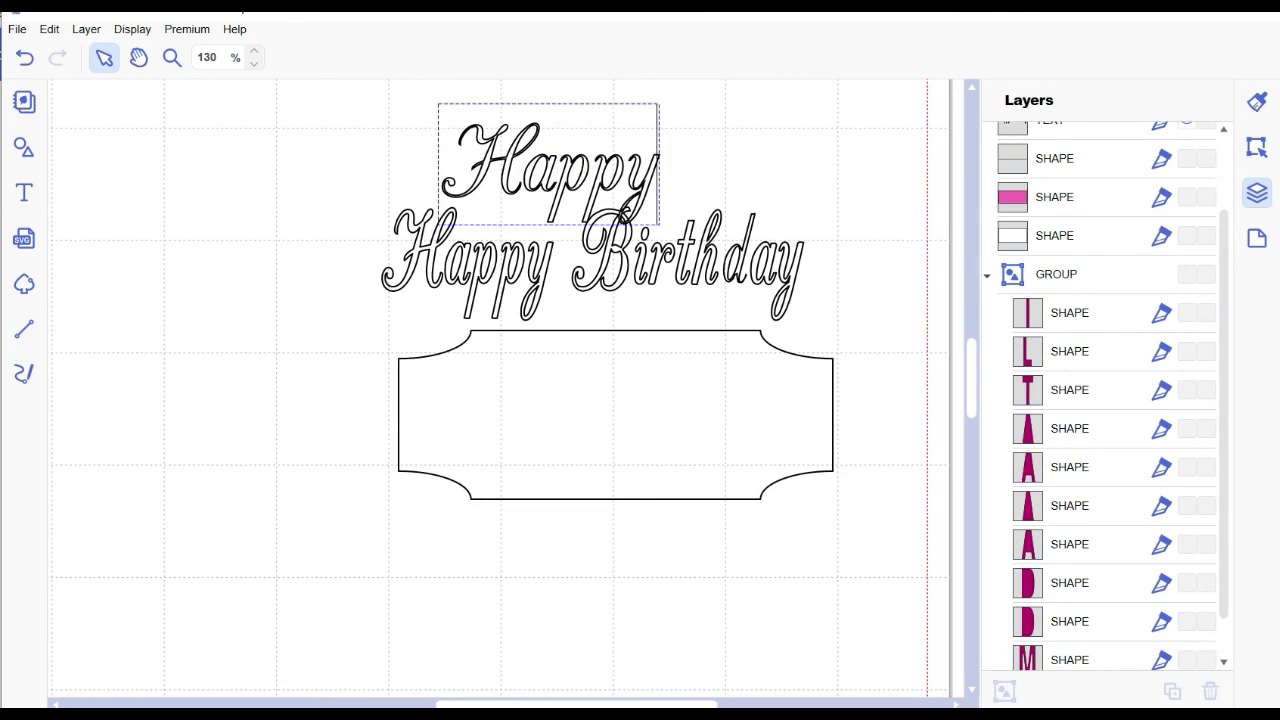
text( Brith)
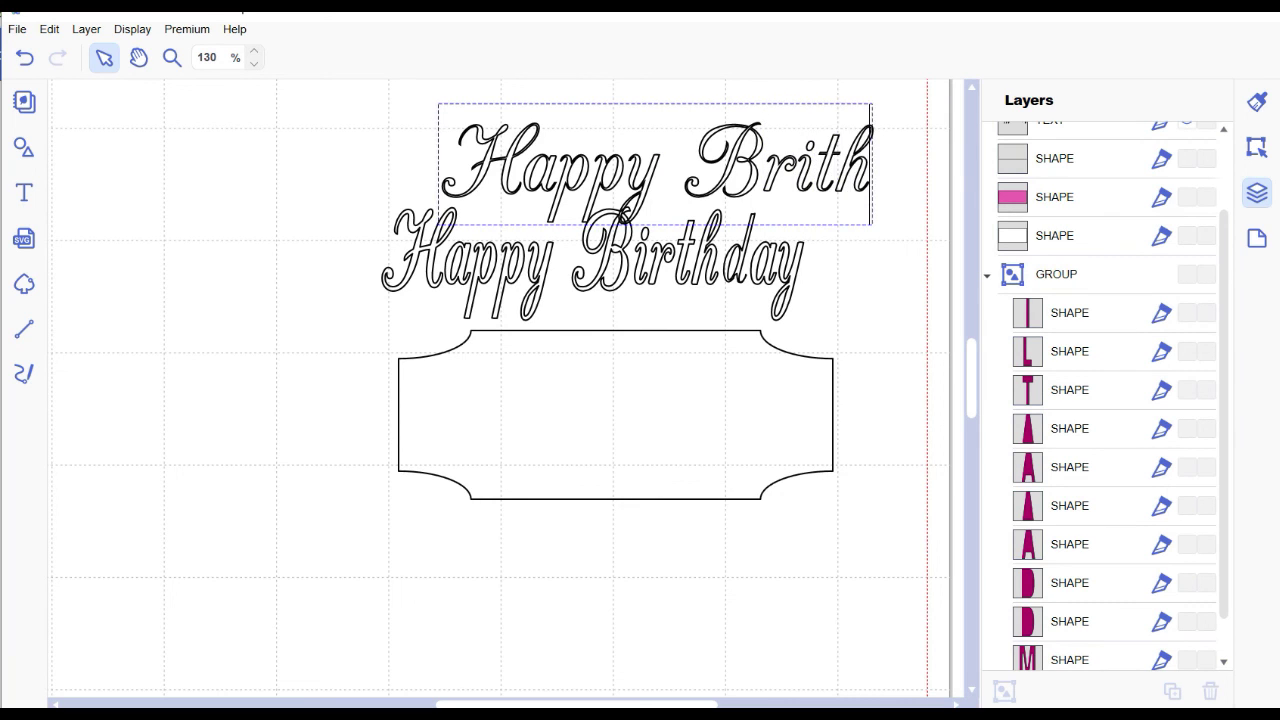
key(BackSpace)
key(BackSpace)
key(BackSpace)
key(BackSpace)
text(irthday)
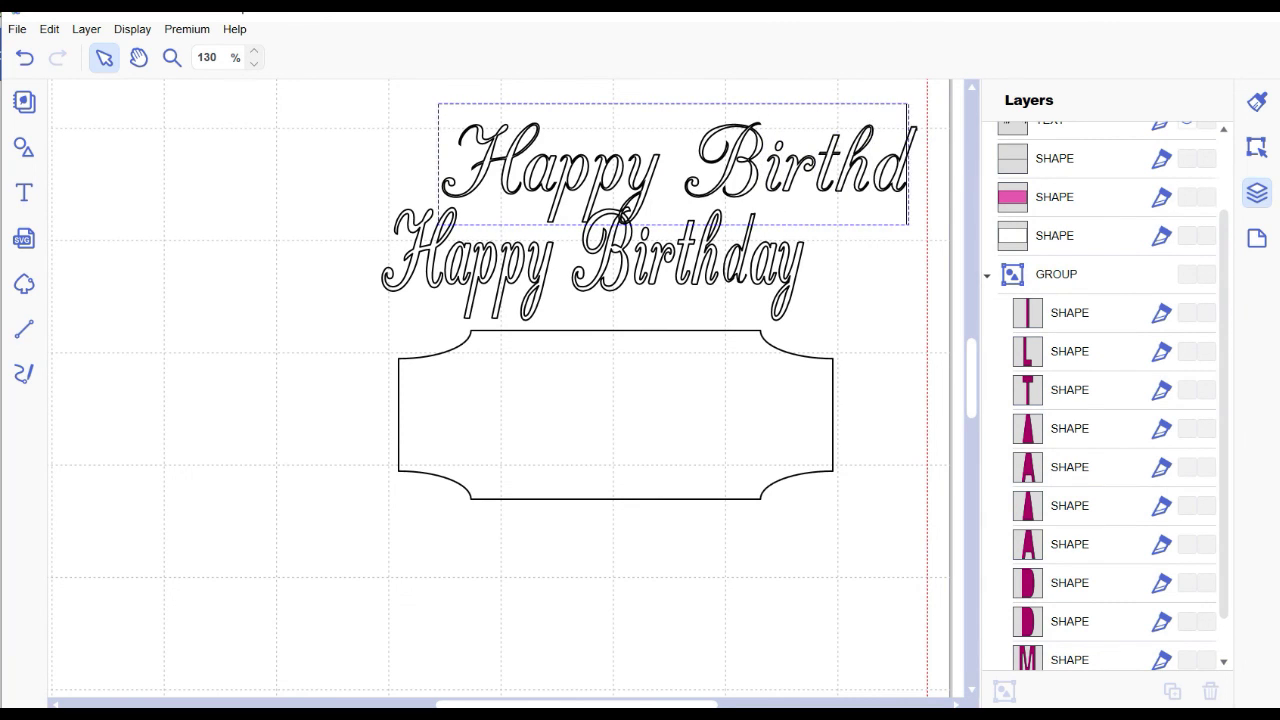
click(449, 110)
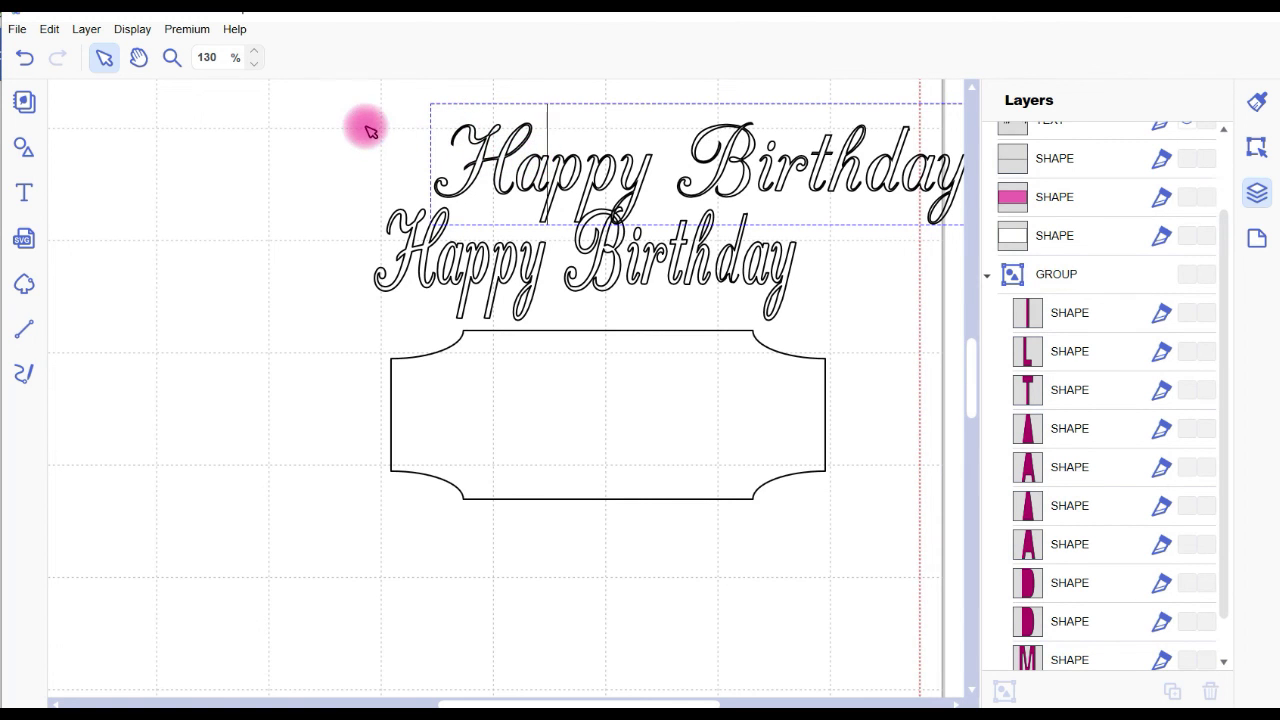
Step: Move the new 'Happy Birthday' text into the bracket plaque and shrink it to fit
click(540, 158)
drag(548, 165, 455, 412)
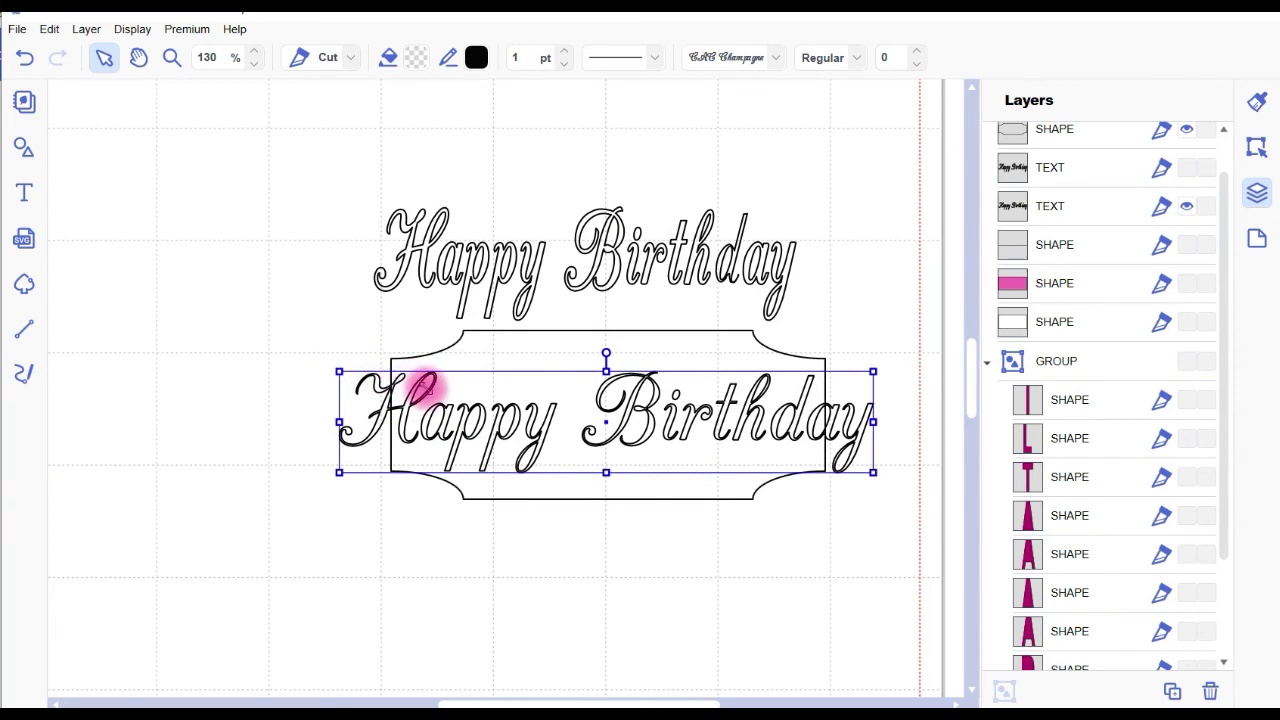
drag(425, 385, 412, 385)
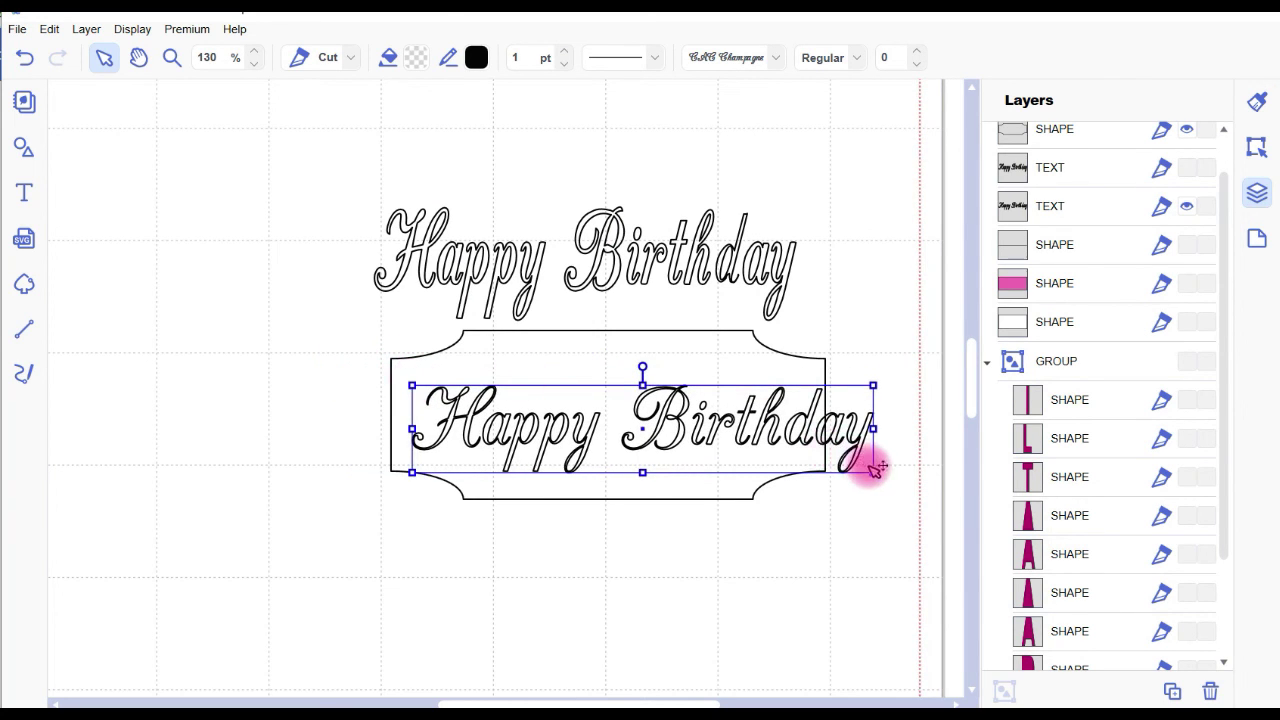
drag(873, 471, 804, 460)
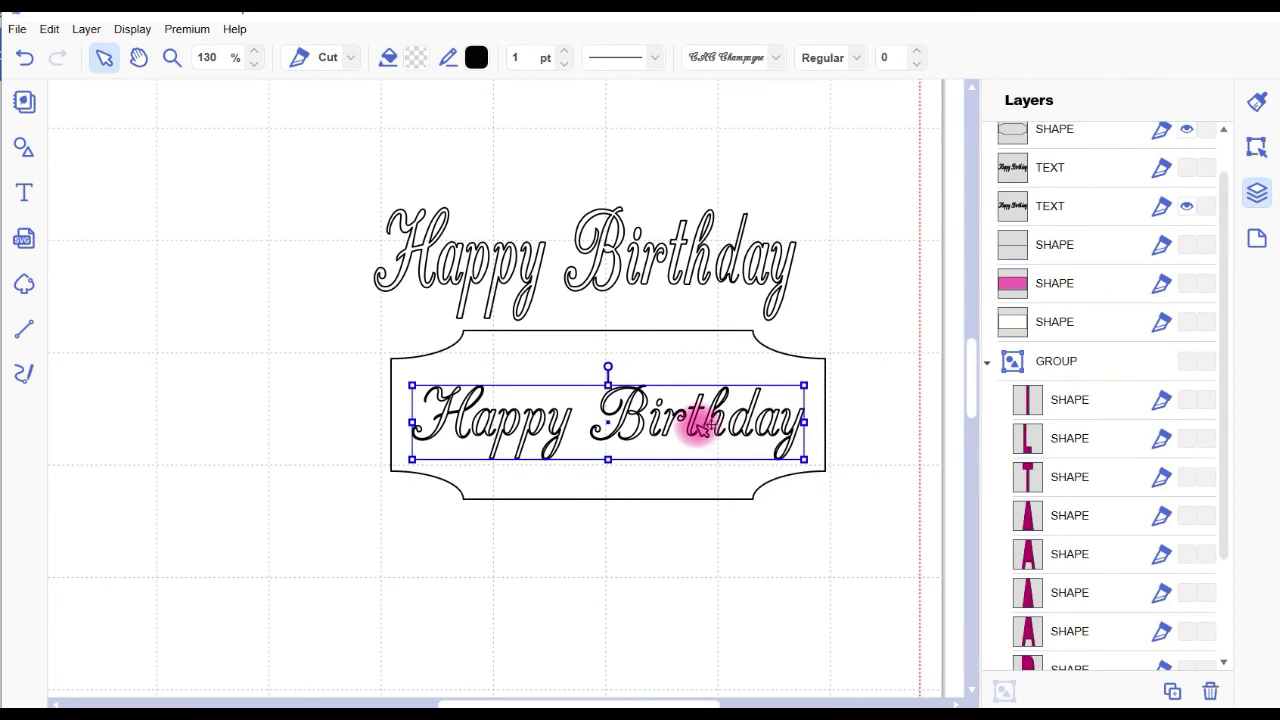